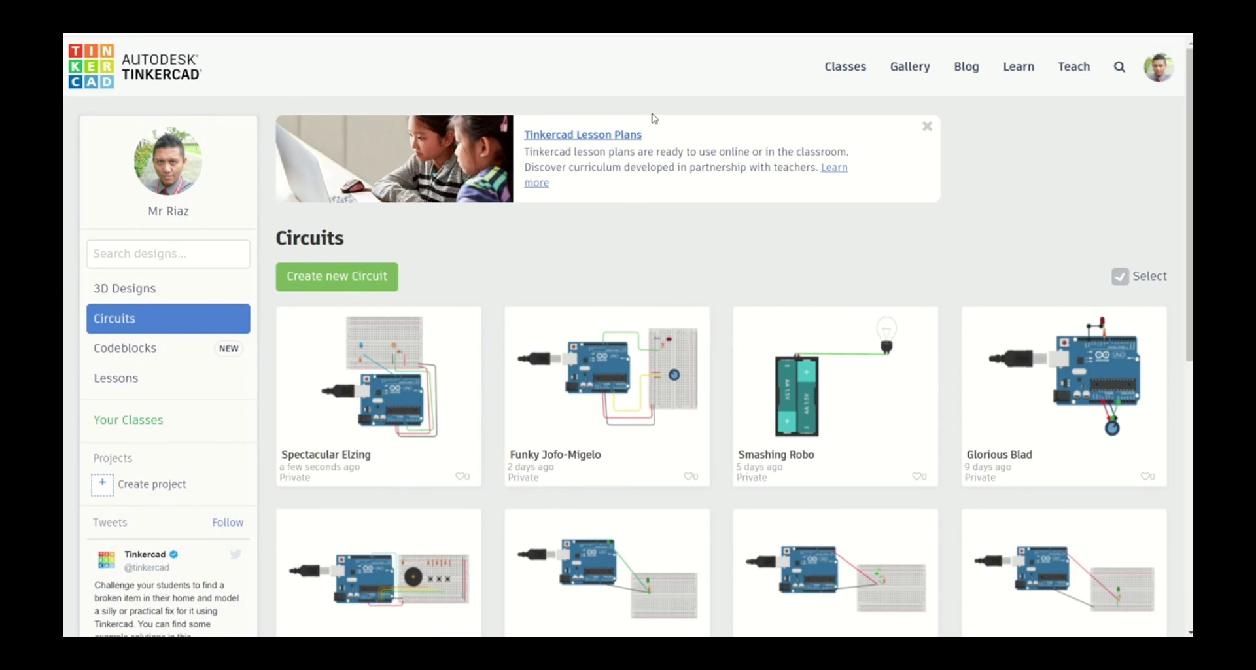
# Create a new circuit and place a small breadboard in the upper part of the workspace.
pyautogui.click(380, 277)
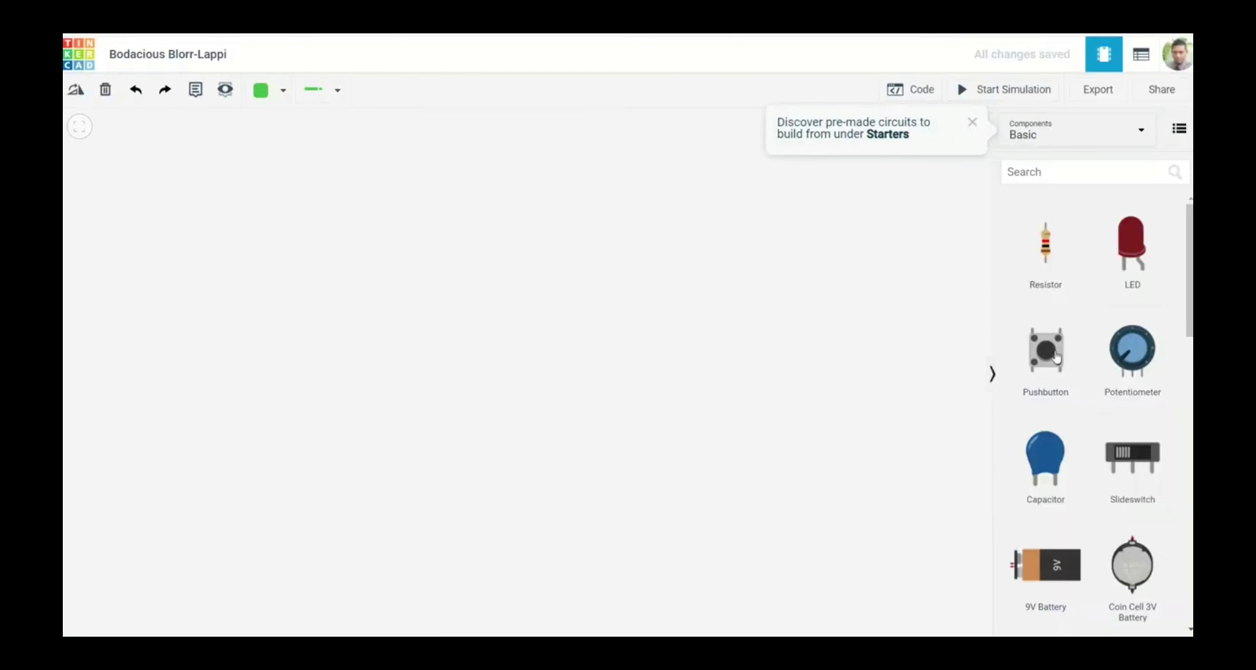
pyautogui.scroll(-6, 1061, 370)
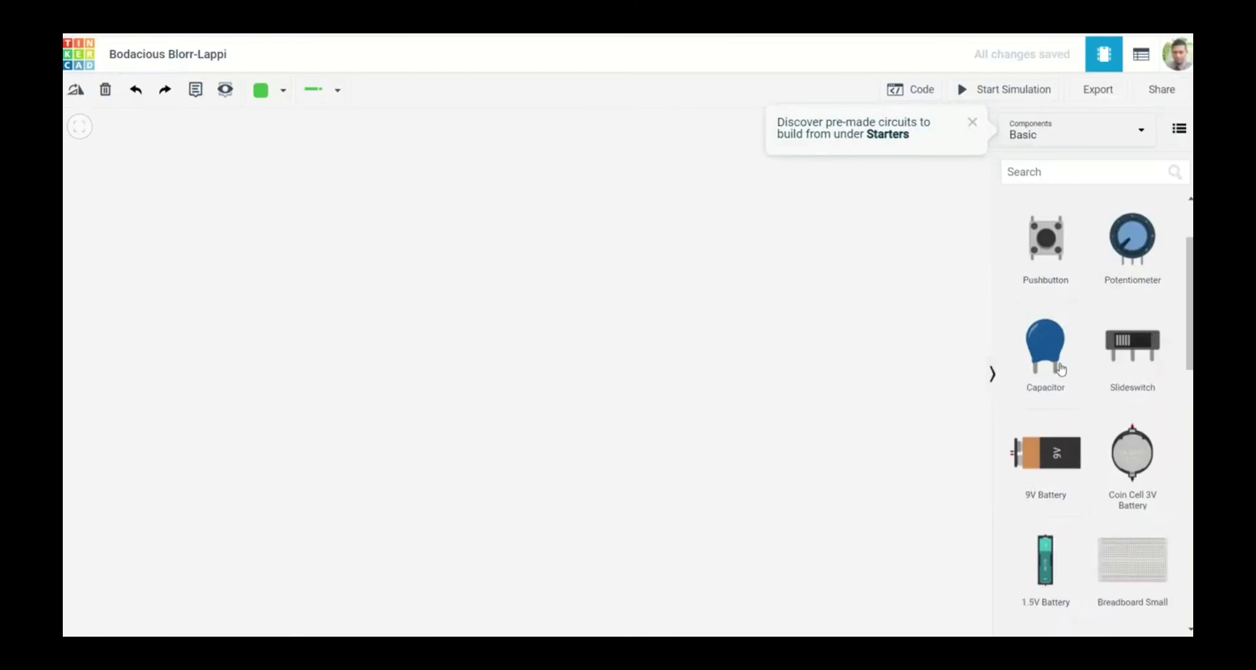
pyautogui.click(1120, 397)
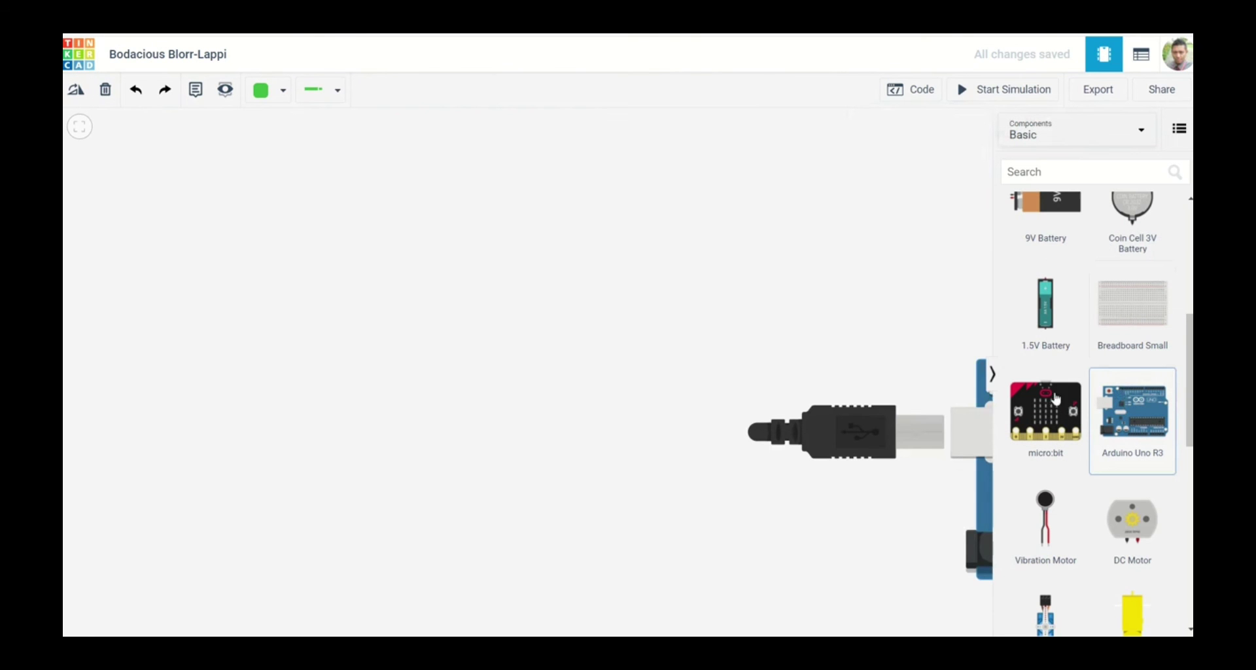
pyautogui.click(1126, 315)
pyautogui.click(461, 234)
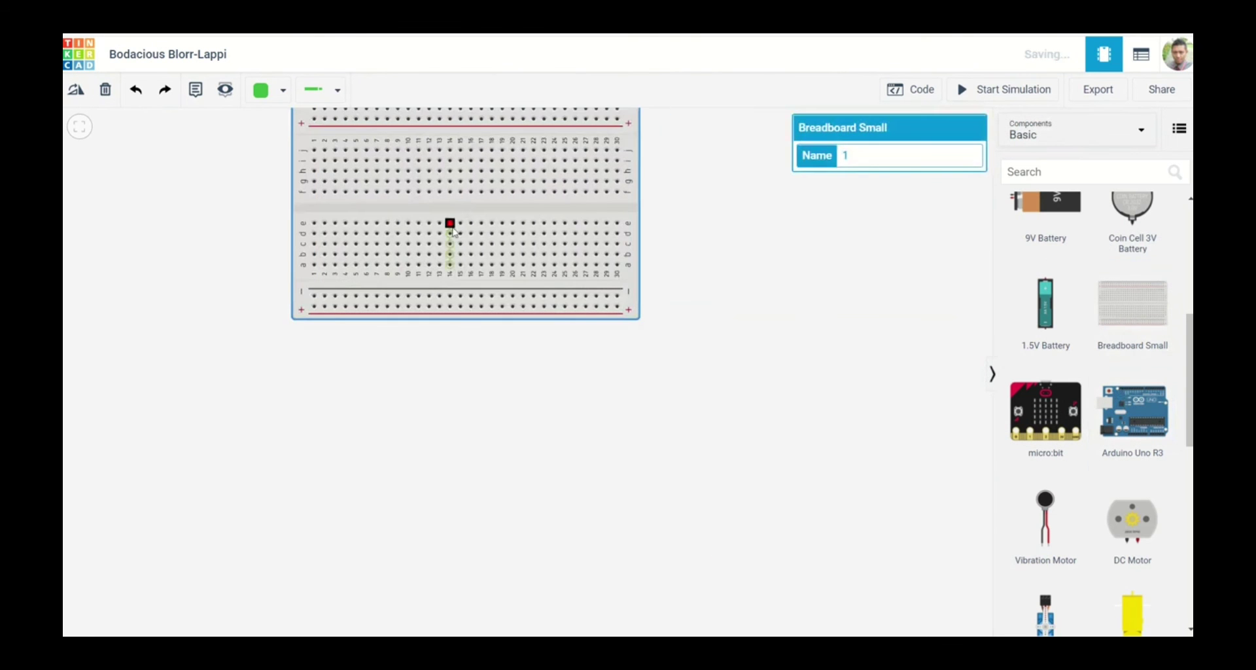
pyautogui.moveTo(601, 206); pyautogui.dragTo(608, 239)
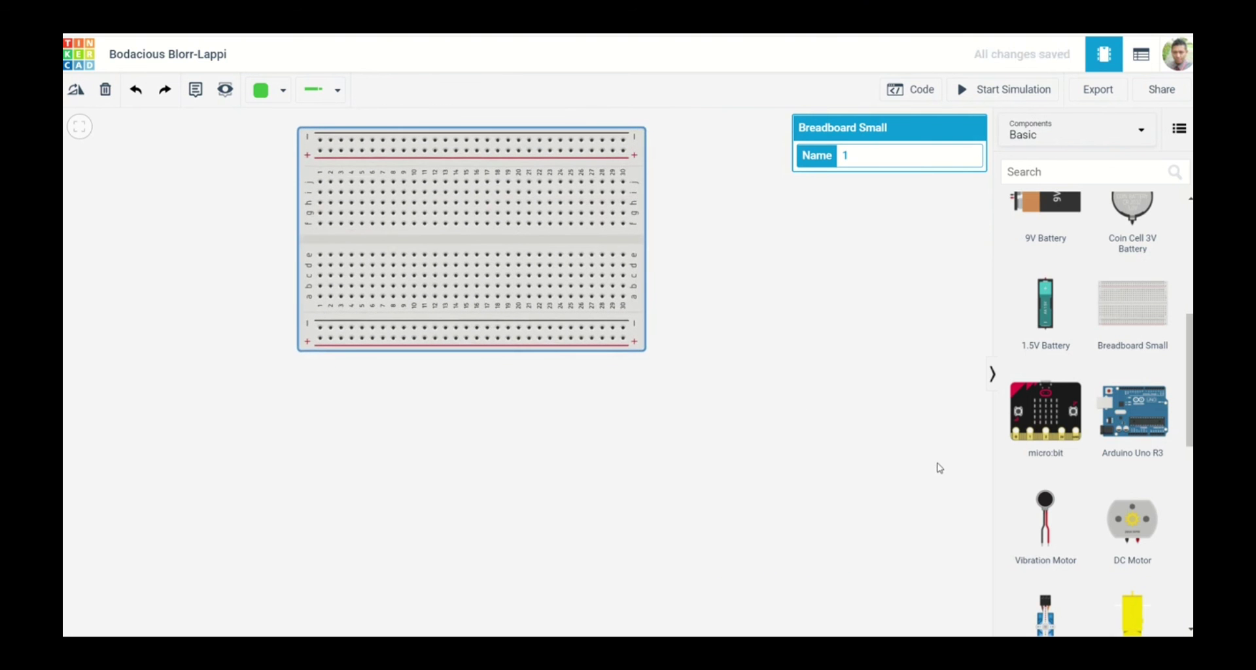
pyautogui.click(939, 469)
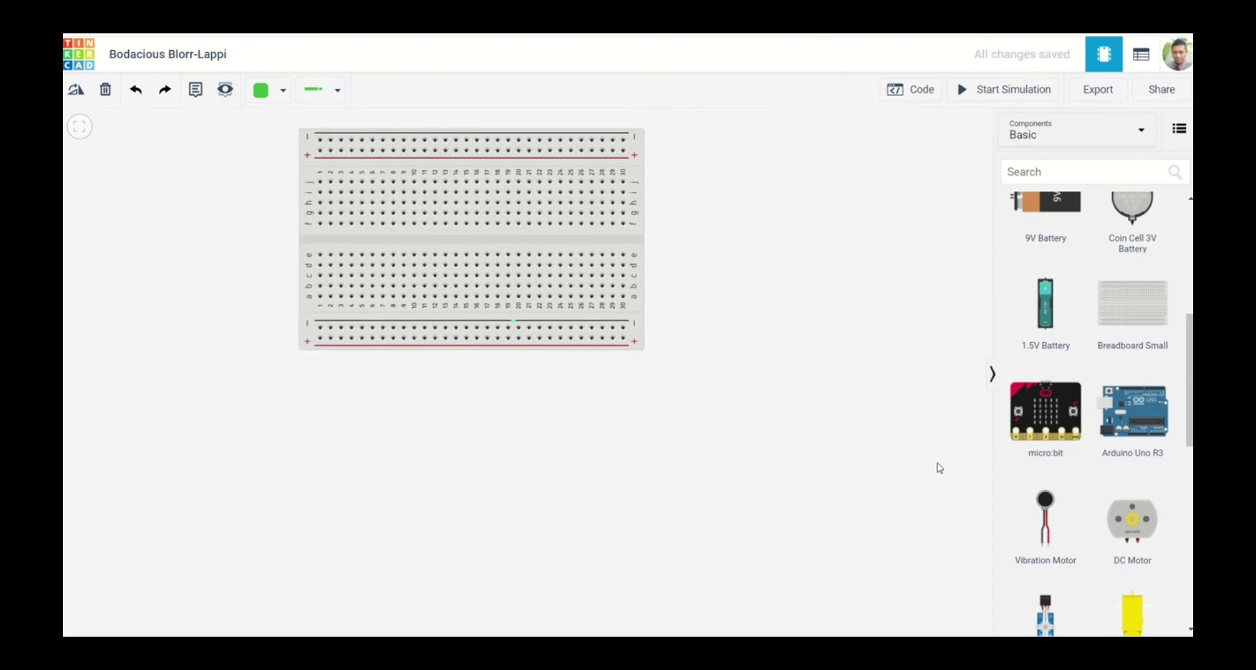
pyautogui.press('f')
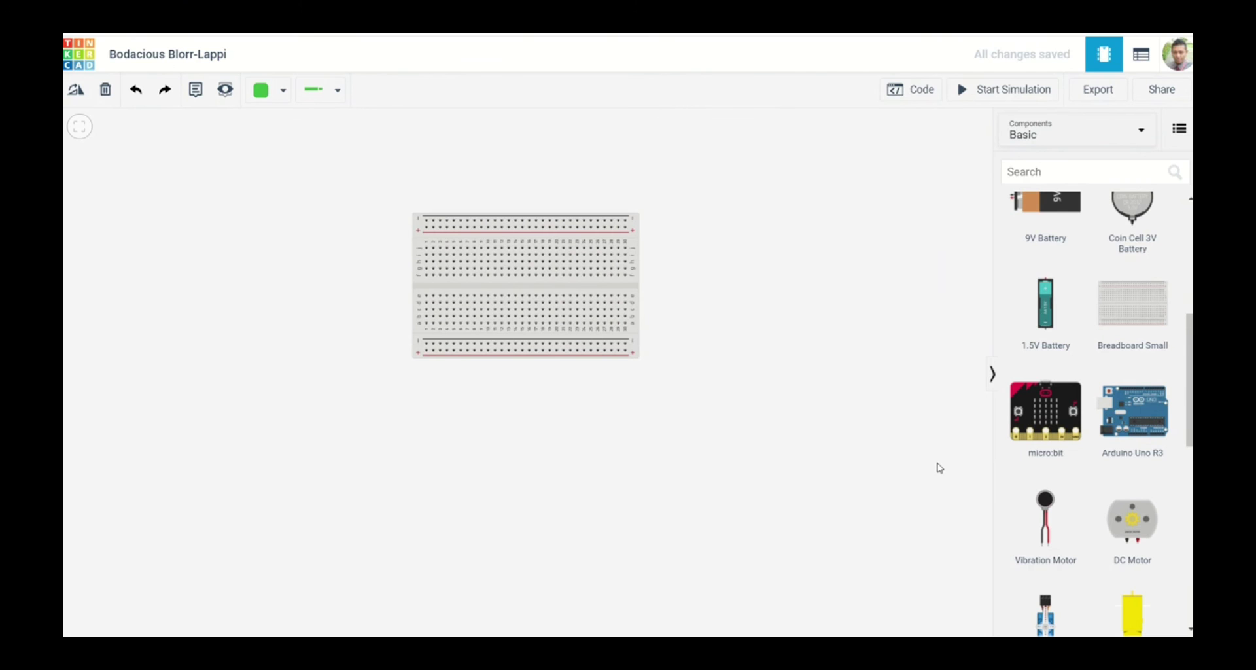
# Add an Arduino Uno R3 and arrange it directly below the small breadboard.
pyautogui.moveTo(1137, 424); pyautogui.dragTo(502, 462)
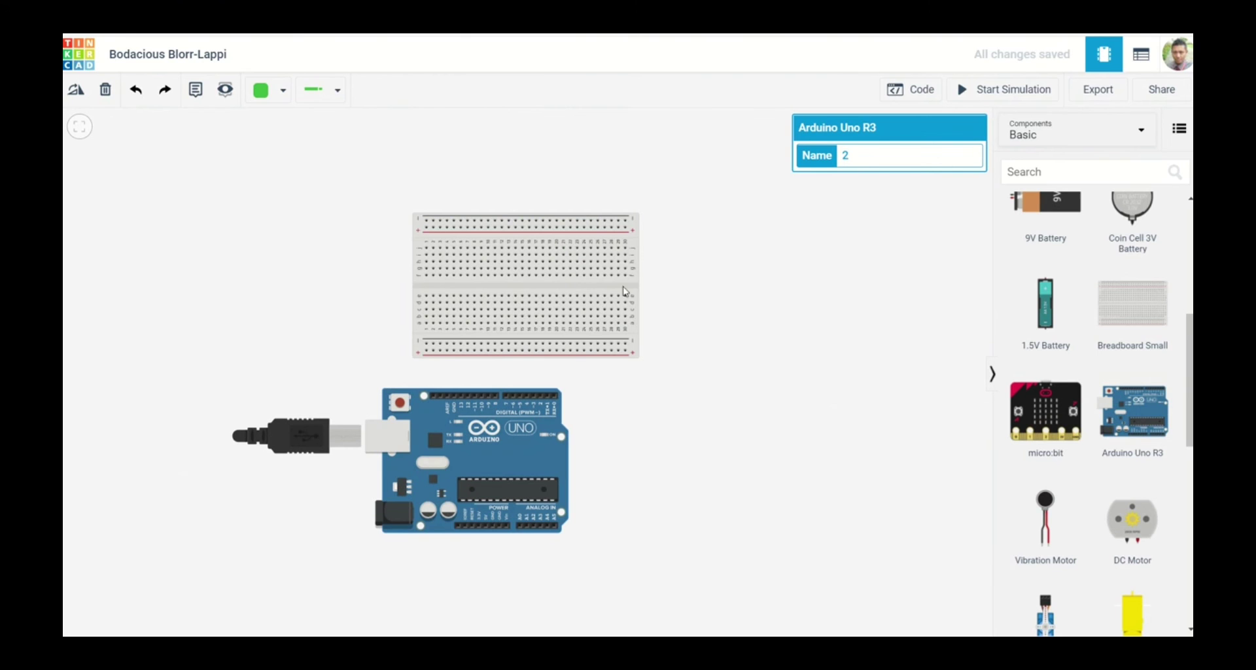
pyautogui.moveTo(635, 327); pyautogui.dragTo(531, 271)
pyautogui.moveTo(444, 456); pyautogui.dragTo(414, 406)
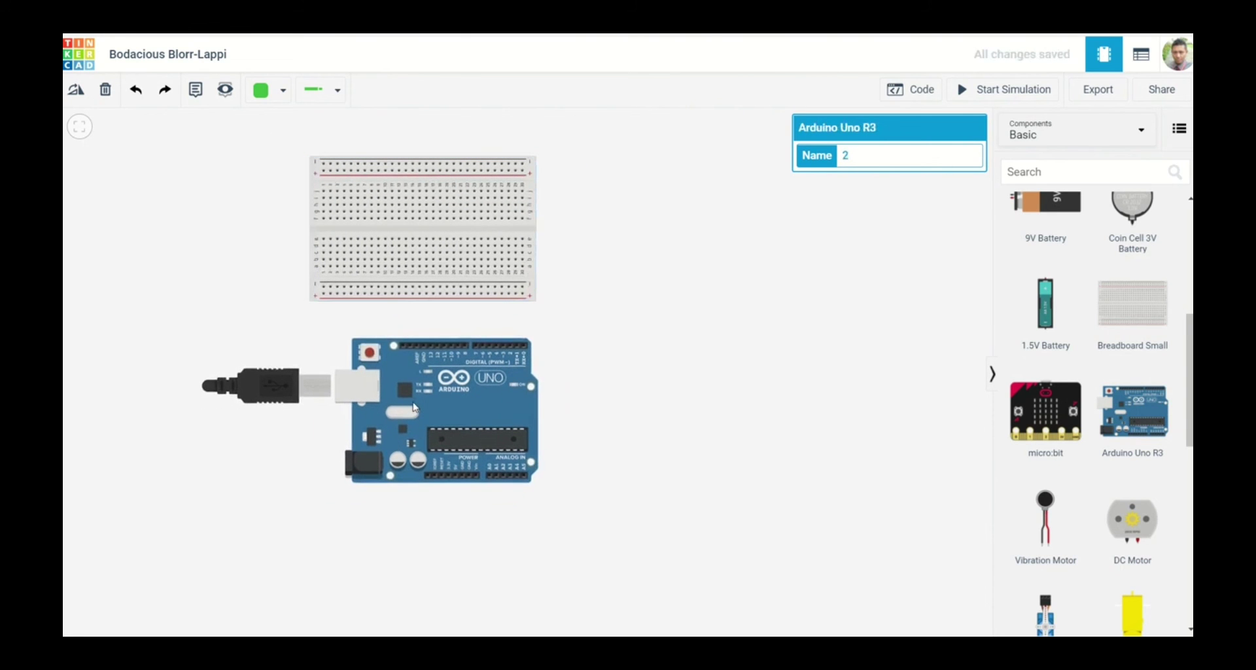
pyautogui.scroll(2, 414, 406)
pyautogui.scroll(1, 415, 407)
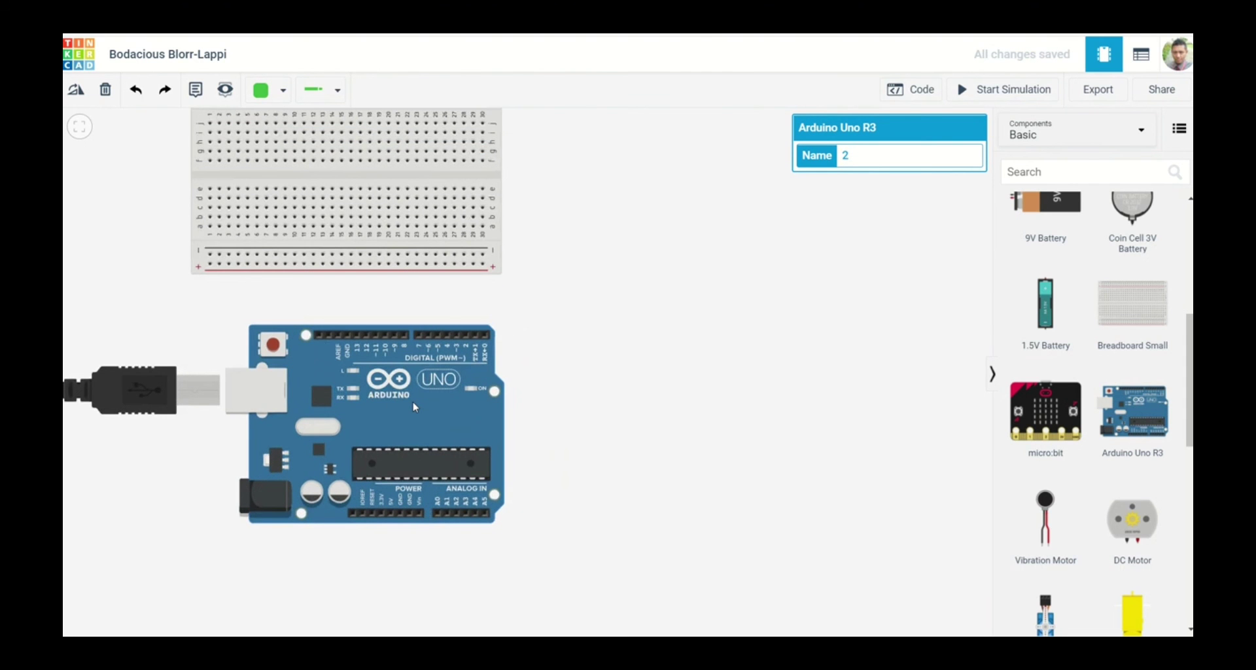
pyautogui.moveTo(450, 382); pyautogui.dragTo(447, 422)
pyautogui.moveTo(499, 241); pyautogui.dragTo(505, 304)
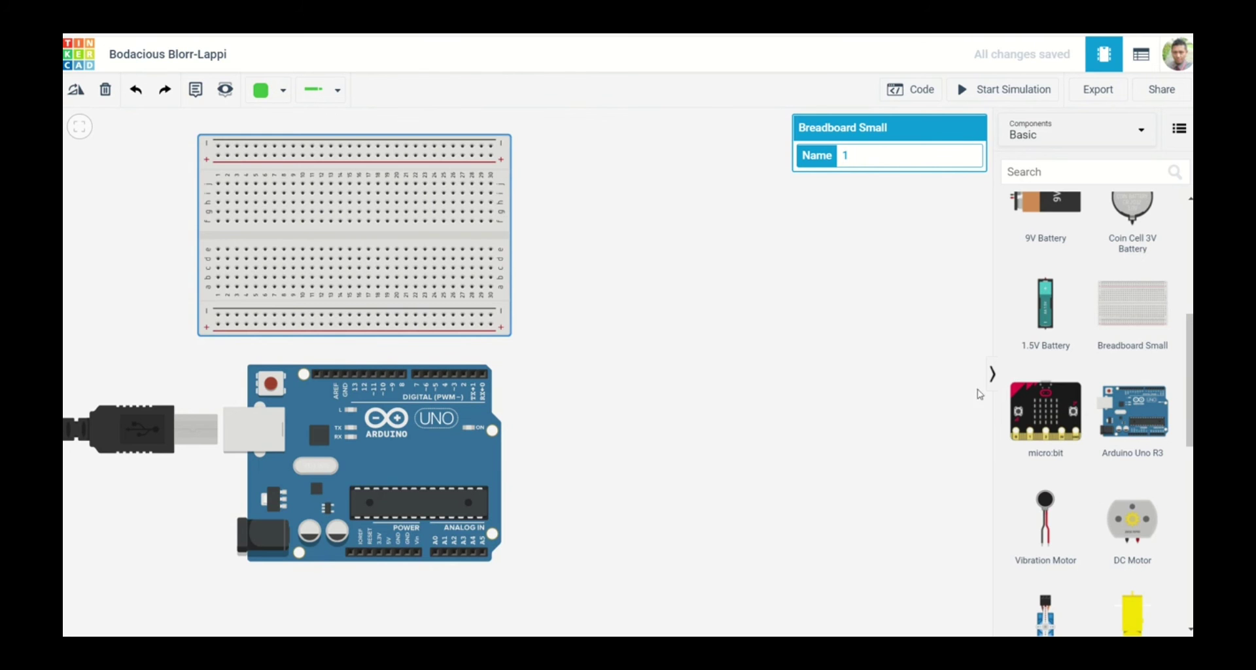
pyautogui.click(1102, 467)
pyautogui.scroll(3, 1076, 458)
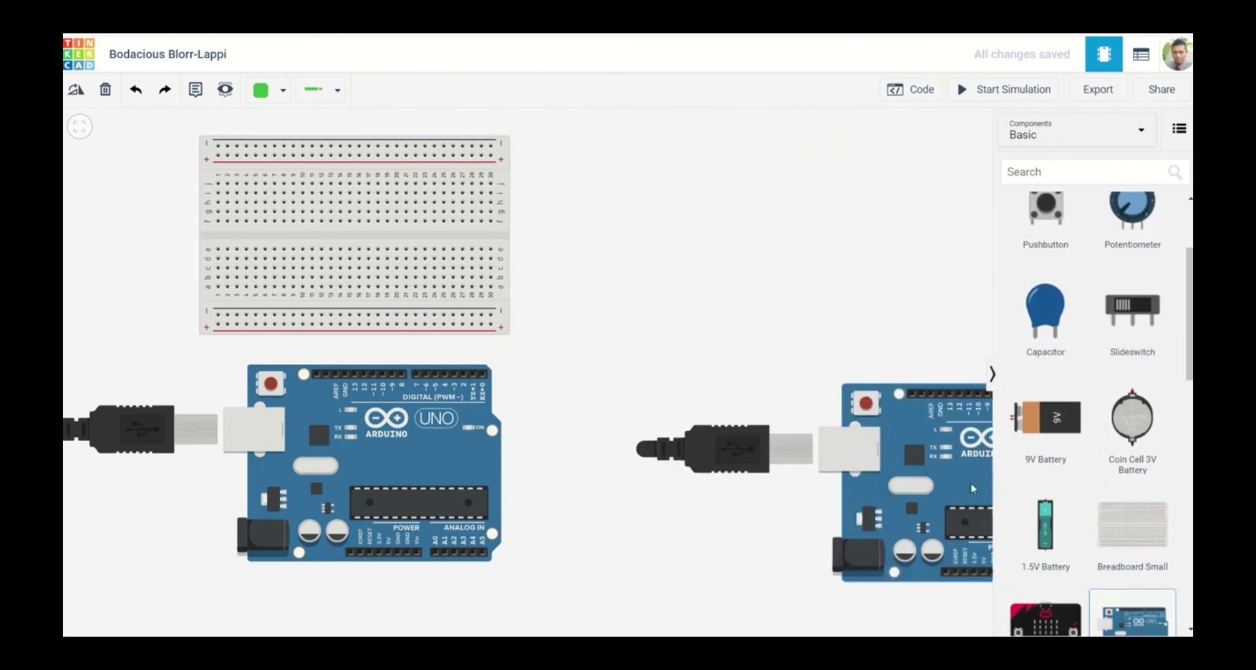
pyautogui.moveTo(973, 489); pyautogui.dragTo(883, 380)
pyautogui.click(882, 377)
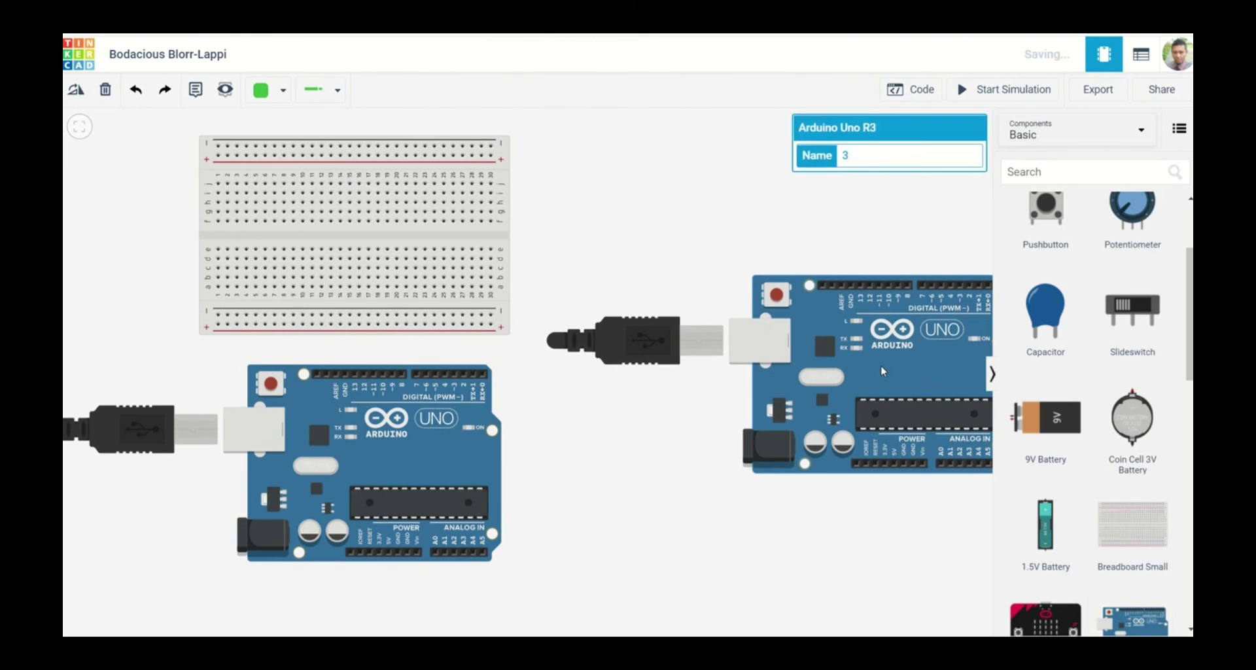
pyautogui.press('Delete')
pyautogui.click(774, 134)
pyautogui.moveTo(805, 313); pyautogui.dragTo(825, 281)
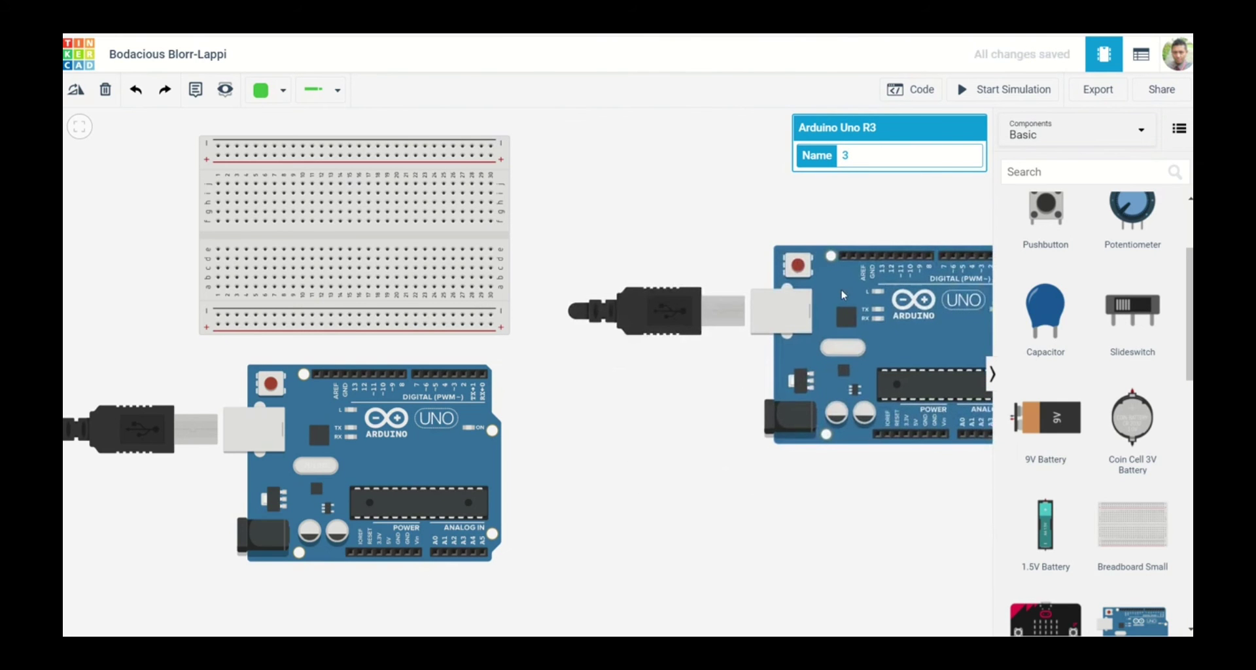
pyautogui.press('Delete')
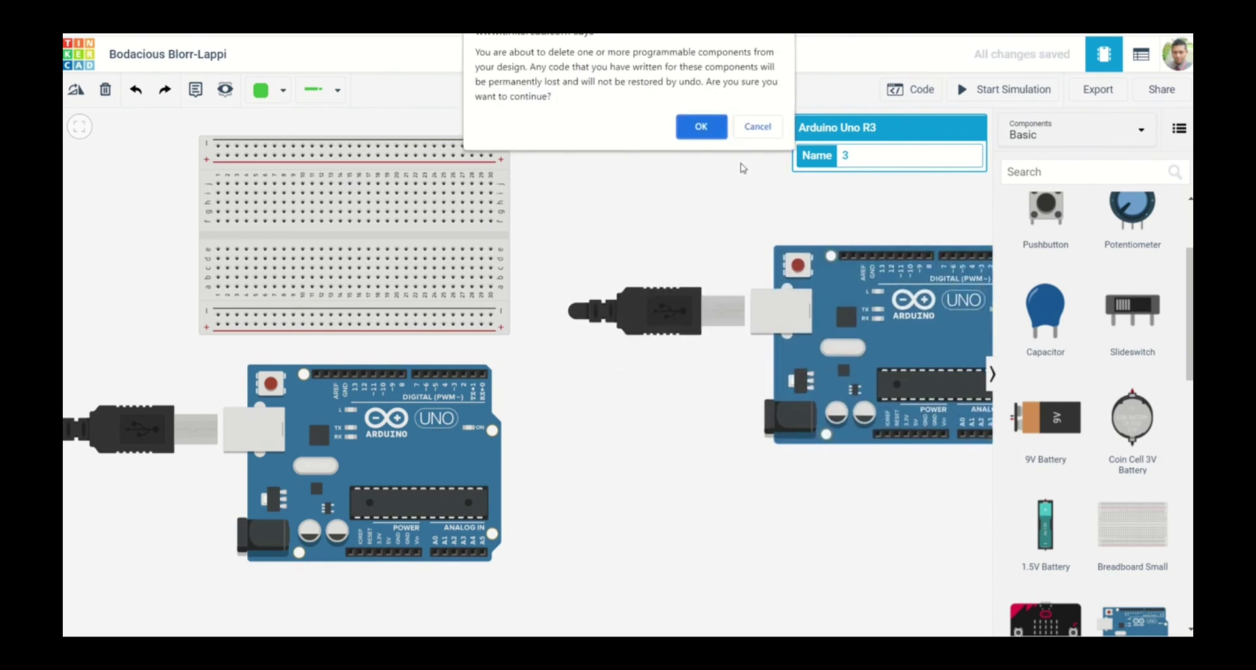
pyautogui.click(706, 125)
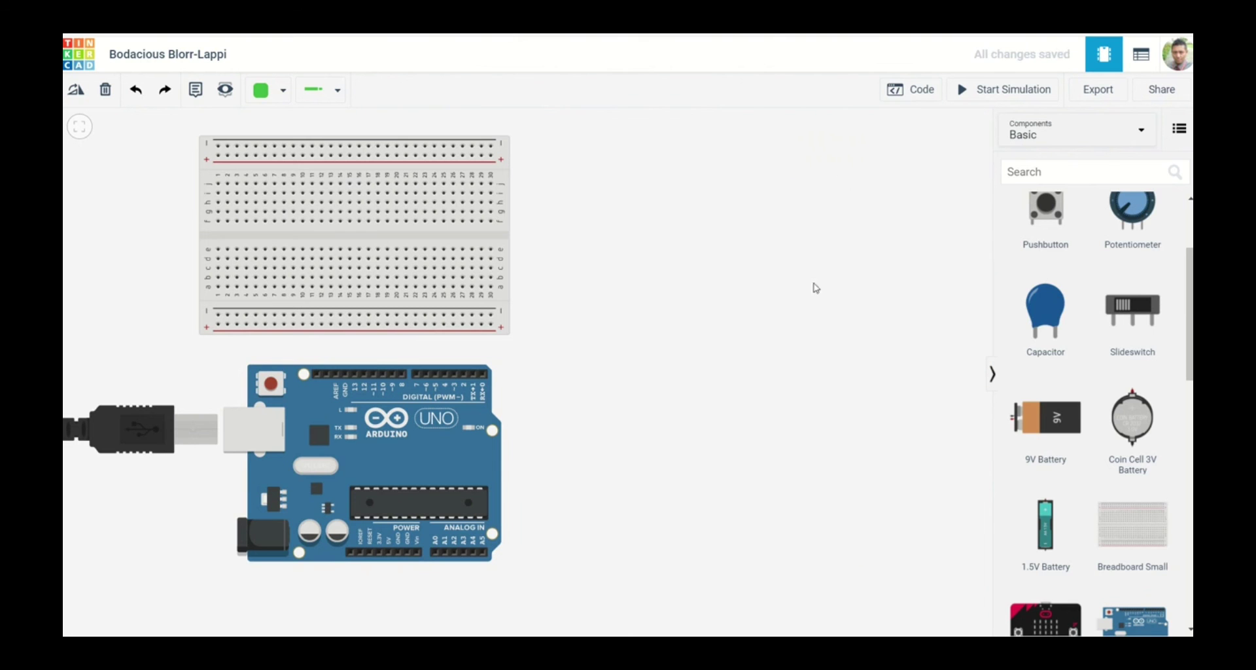
# Add an LED, set its color to Blue, and place it on the breadboard with its legs in columns 3 and 4.
pyautogui.scroll(-2, 1101, 452)
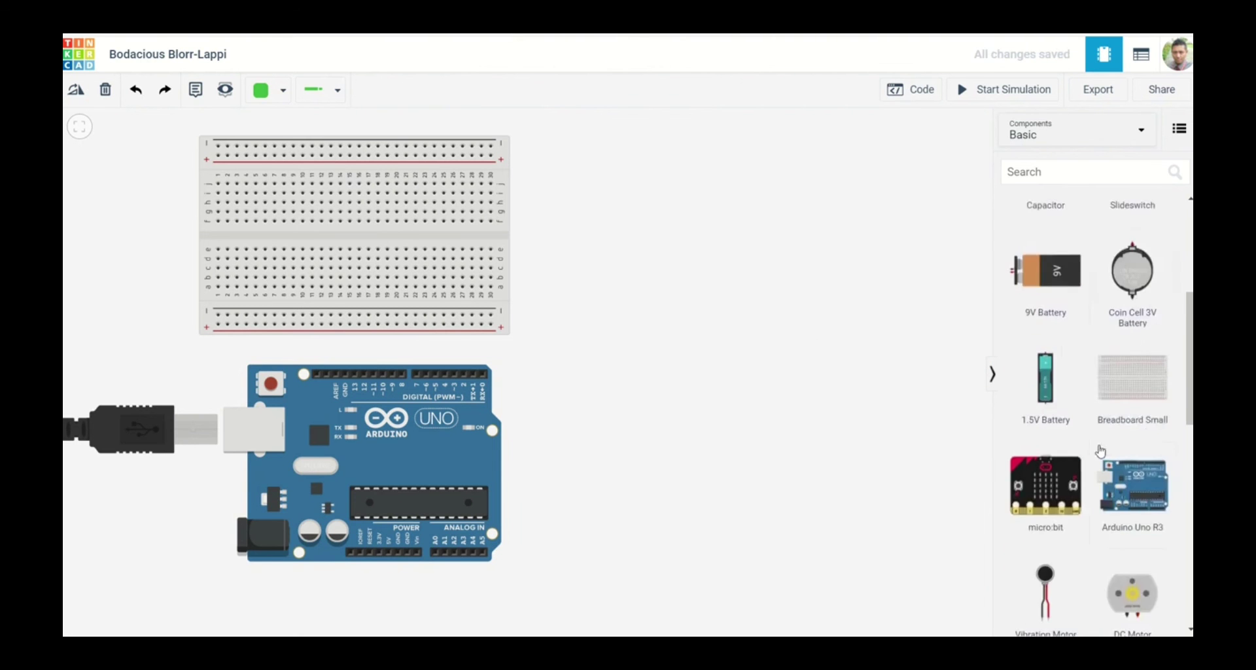
pyautogui.scroll(-1, 1101, 451)
pyautogui.scroll(6, 1101, 451)
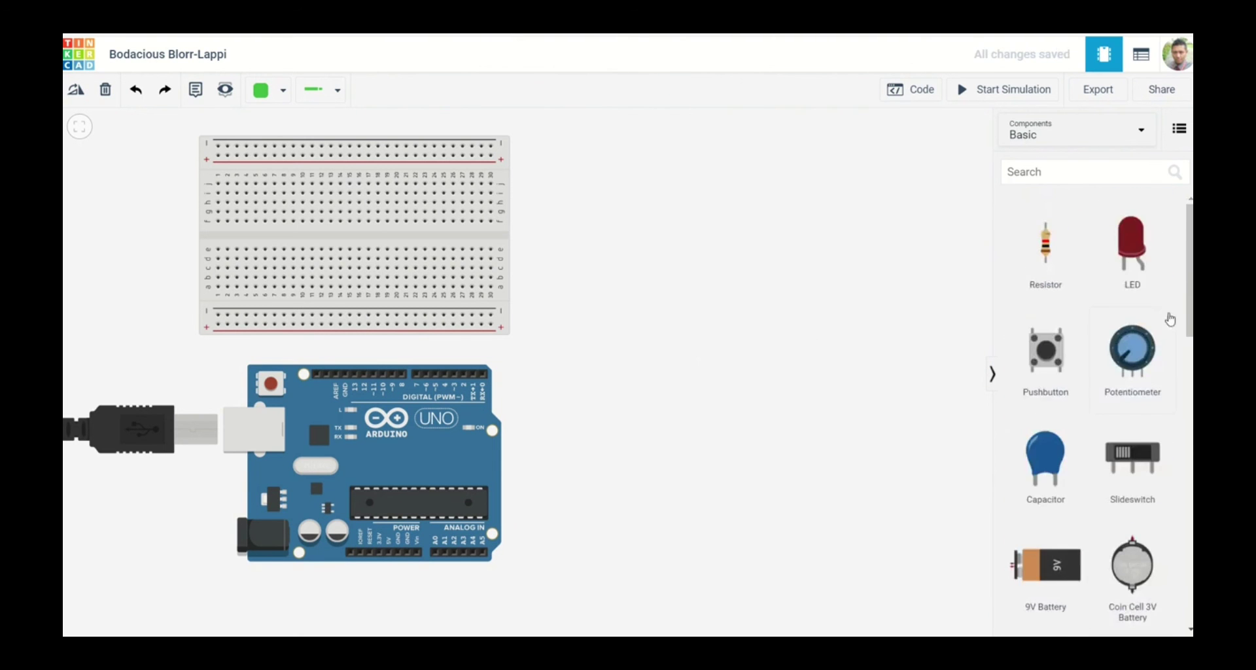
pyautogui.moveTo(1137, 240); pyautogui.dragTo(785, 229)
pyautogui.click(850, 182)
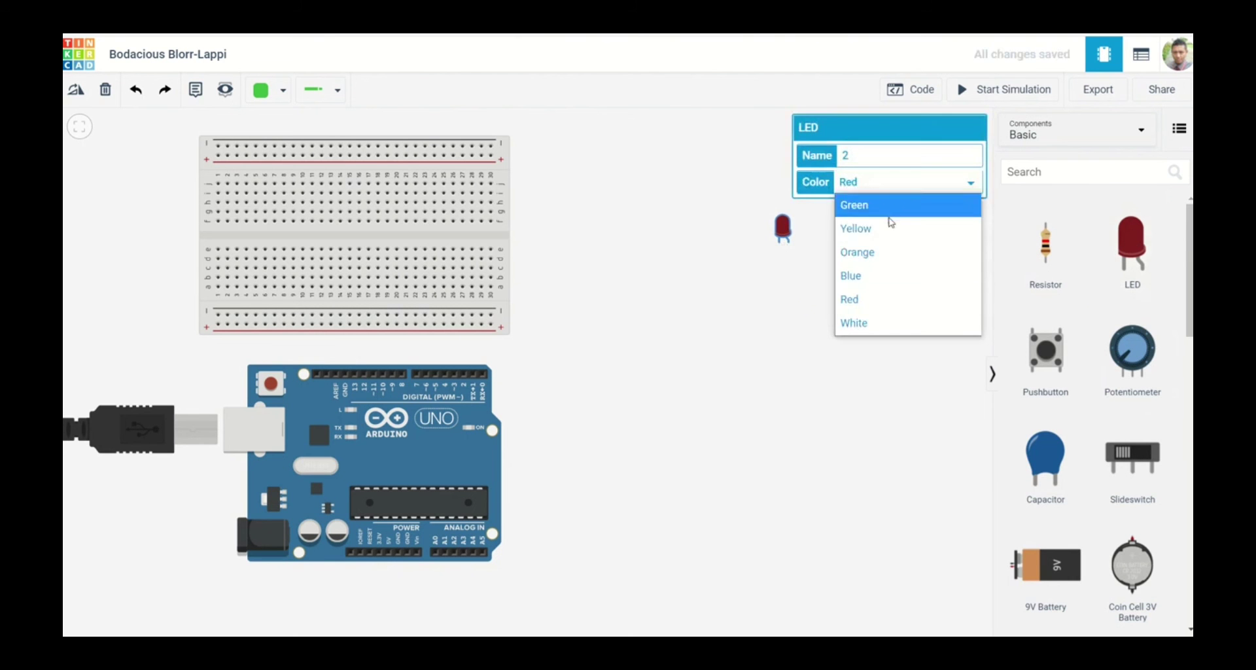
pyautogui.click(894, 275)
pyautogui.moveTo(787, 230); pyautogui.dragTo(248, 243)
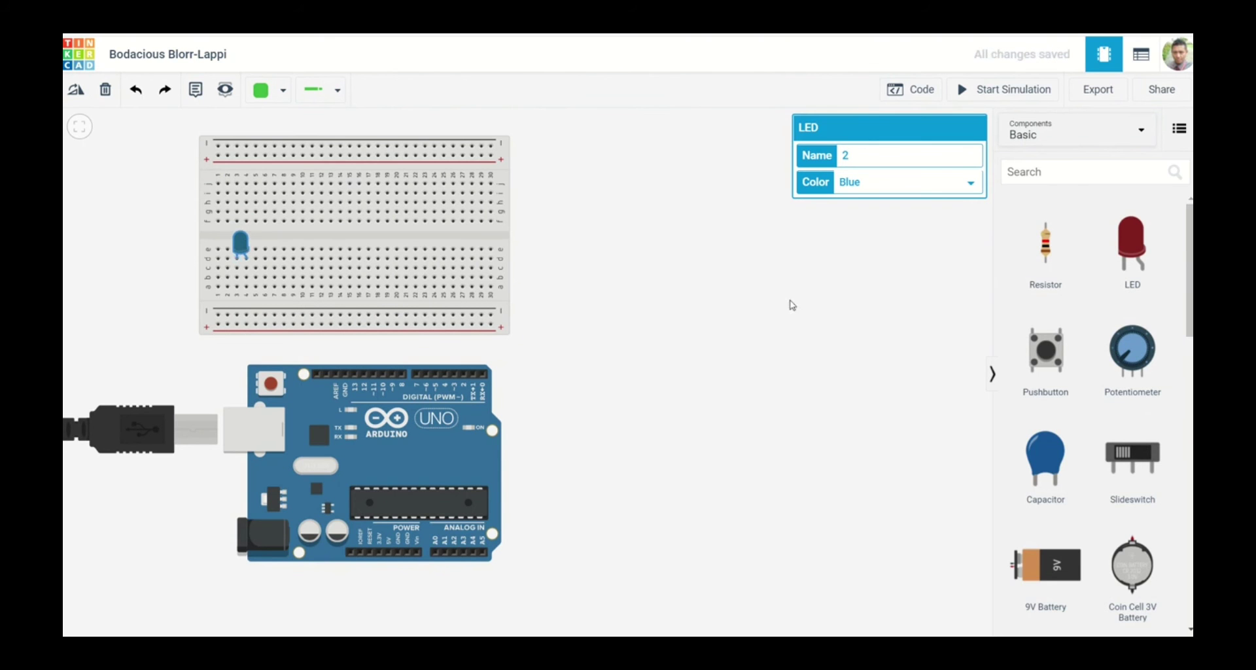
pyautogui.click(854, 273)
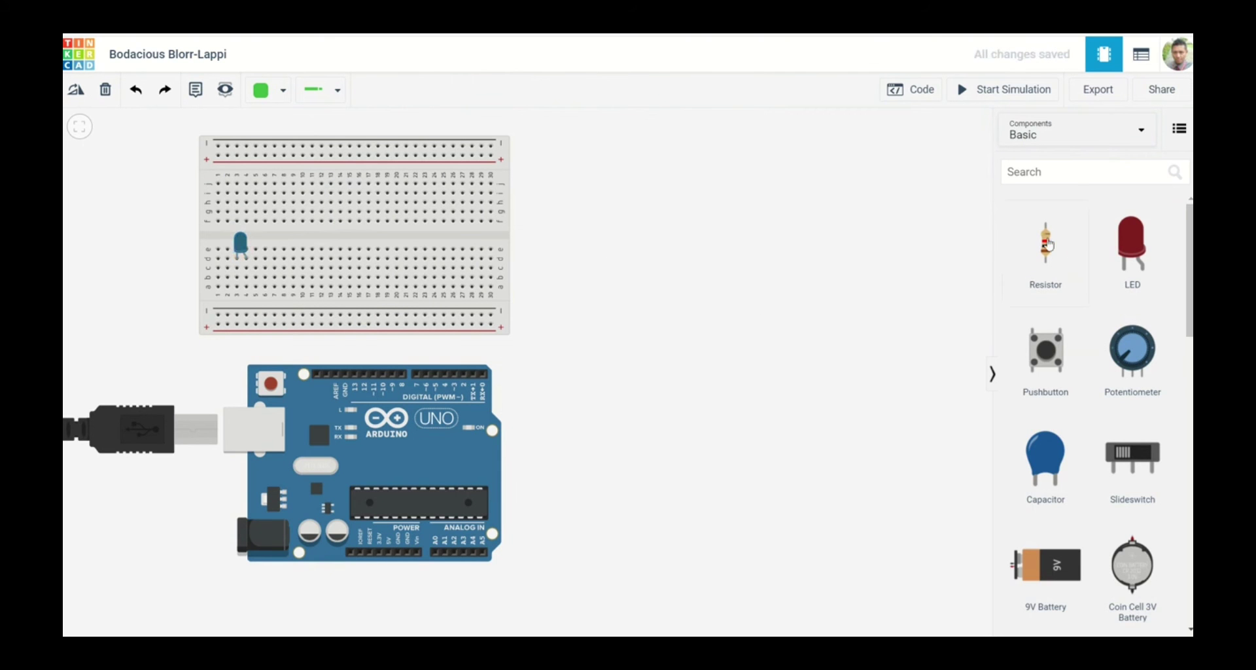
# Add a 220 Ω resistor linking breadboard column 3 below the LED to the lower negative rail.
pyautogui.moveTo(1042, 245); pyautogui.dragTo(617, 272)
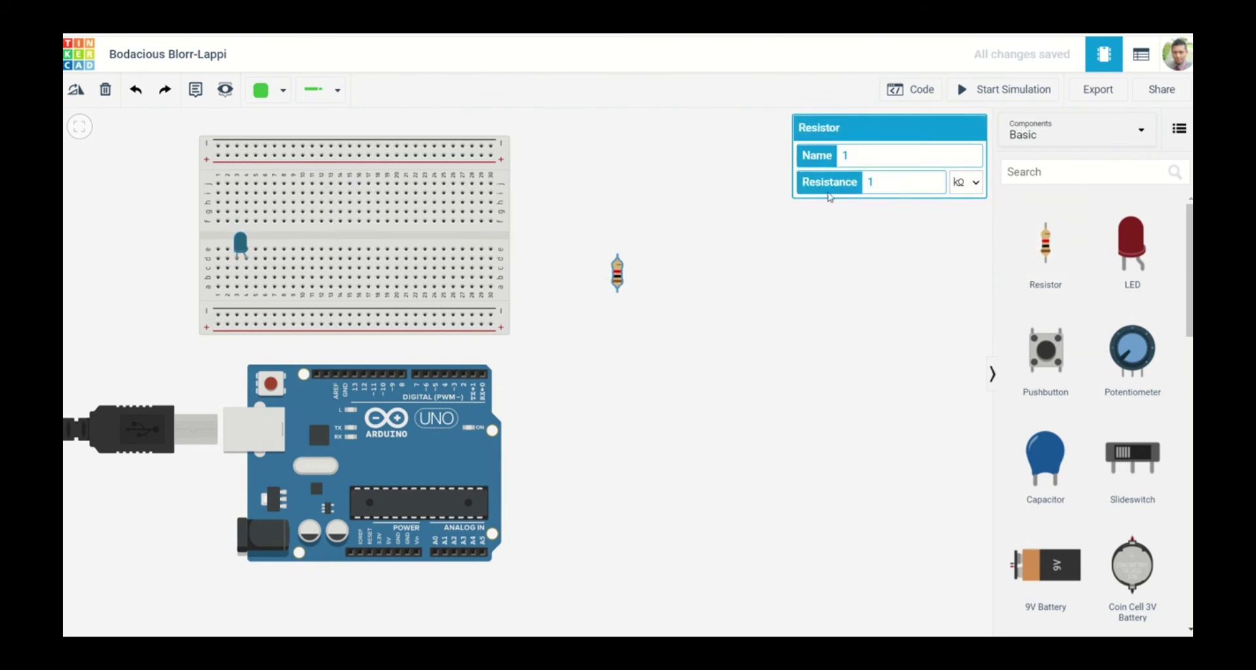
pyautogui.click(969, 182)
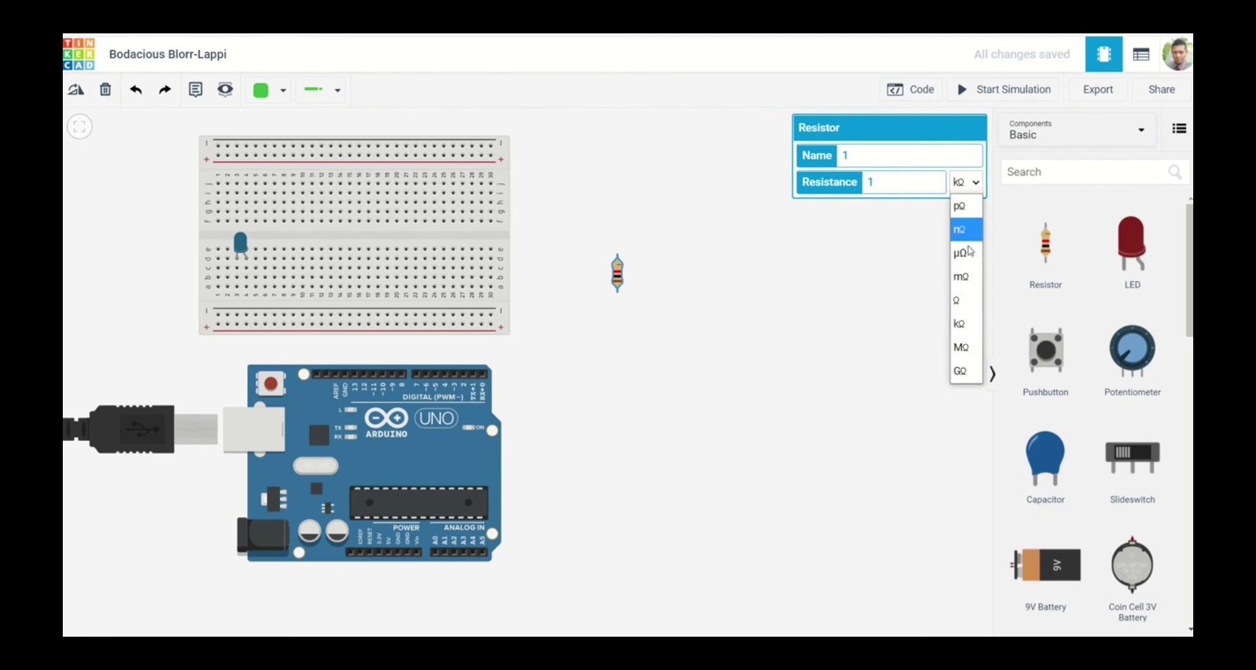
pyautogui.click(979, 302)
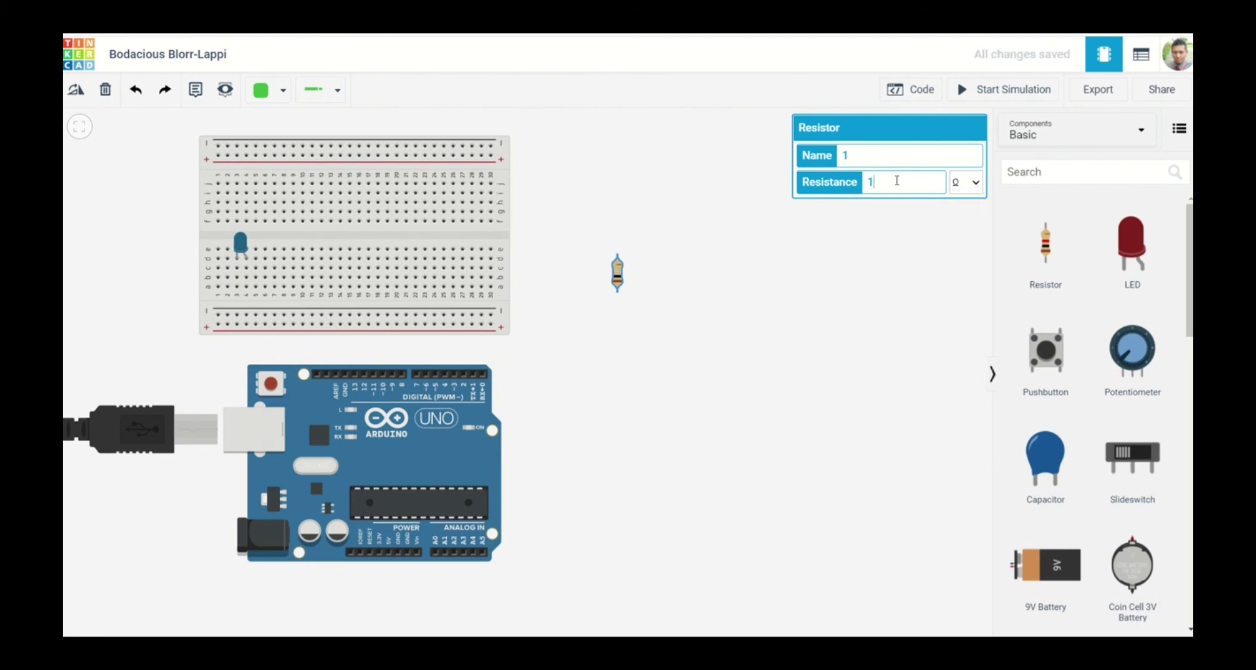
pyautogui.doubleClick(942, 174)
pyautogui.write('220')
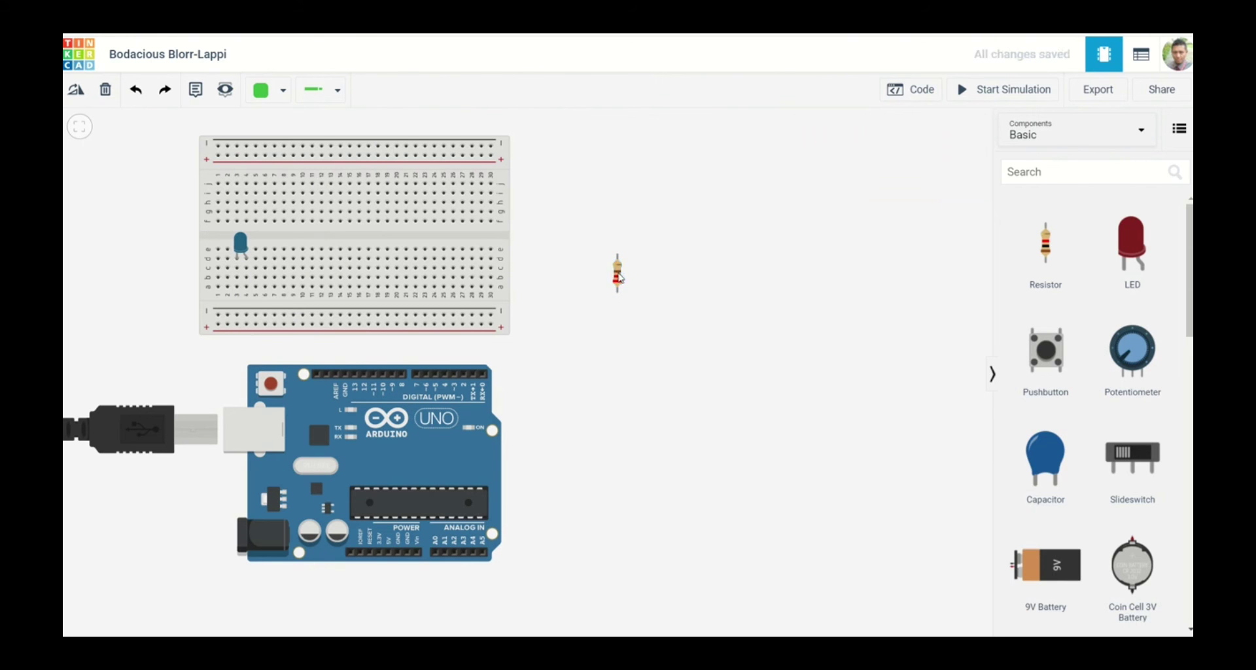
pyautogui.moveTo(546, 278); pyautogui.dragTo(240, 299)
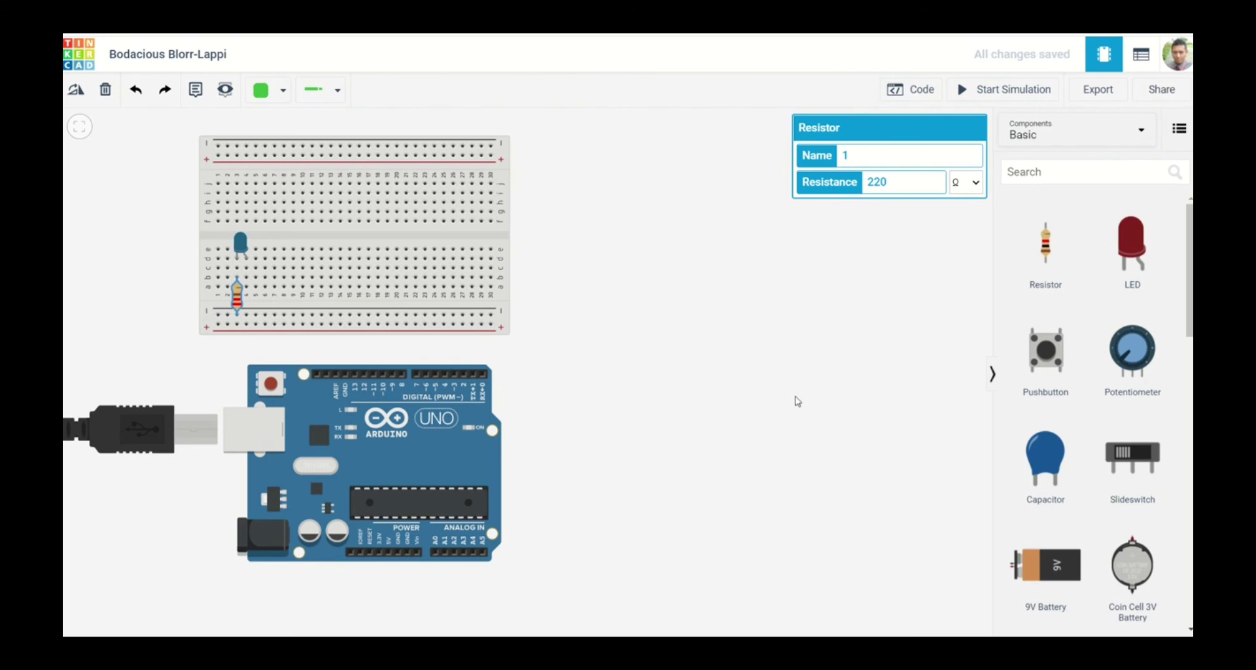
# Wire the Arduino's power-side GND pin to the end of the breadboard's lower negative rail and color the wire black.
pyautogui.click(408, 555)
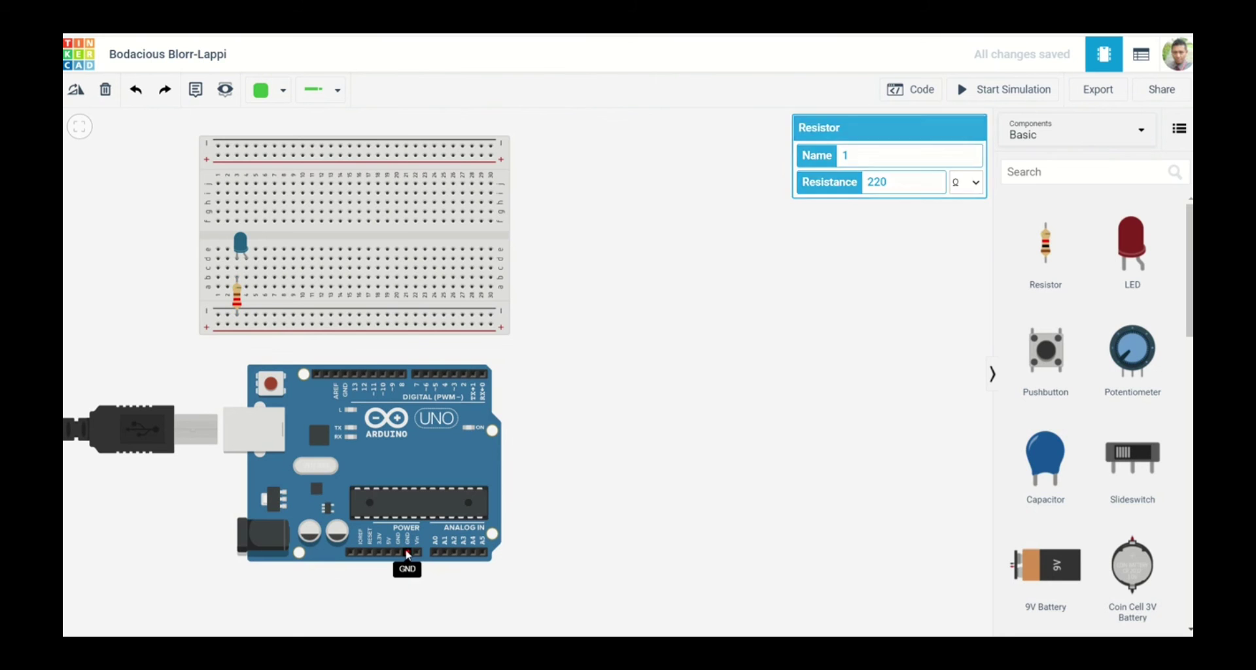
pyautogui.click(408, 584)
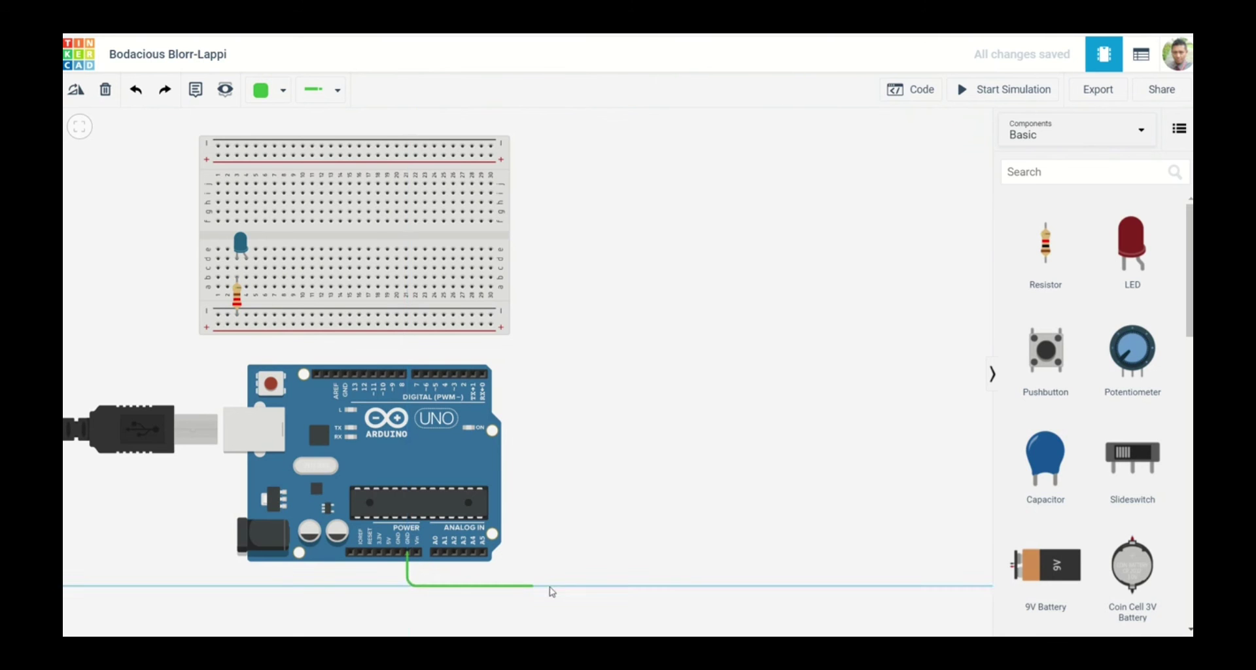
pyautogui.click(632, 585)
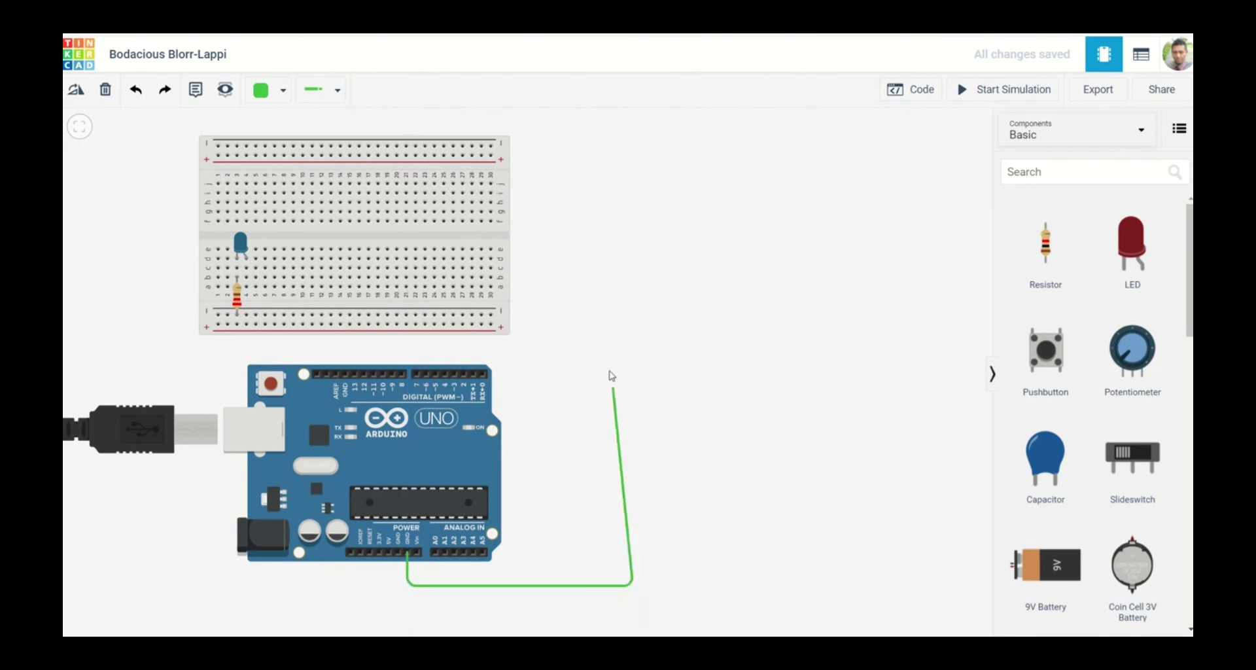
pyautogui.click(611, 329)
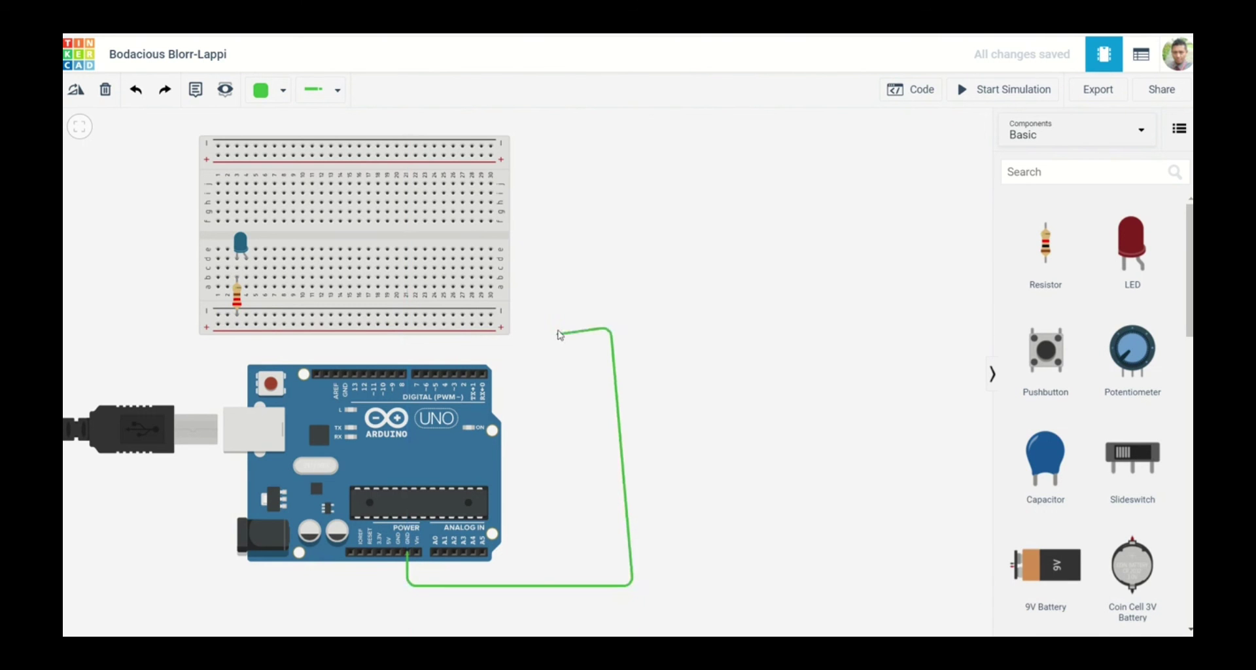
pyautogui.click(608, 312)
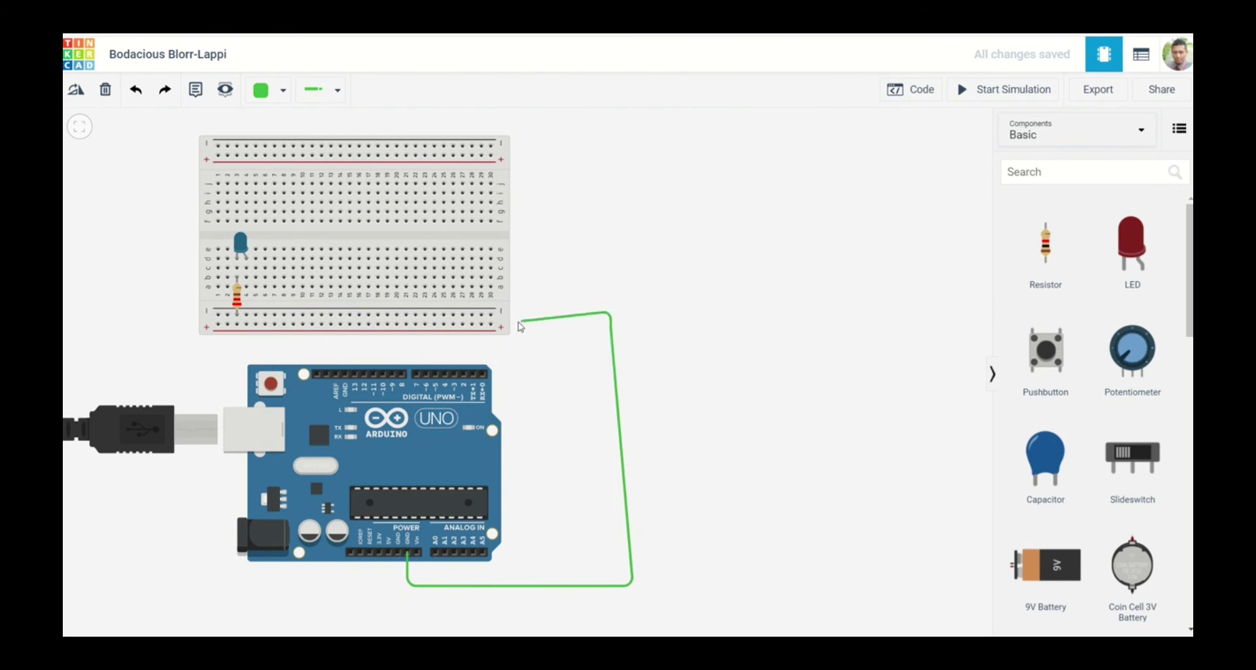
pyautogui.click(490, 315)
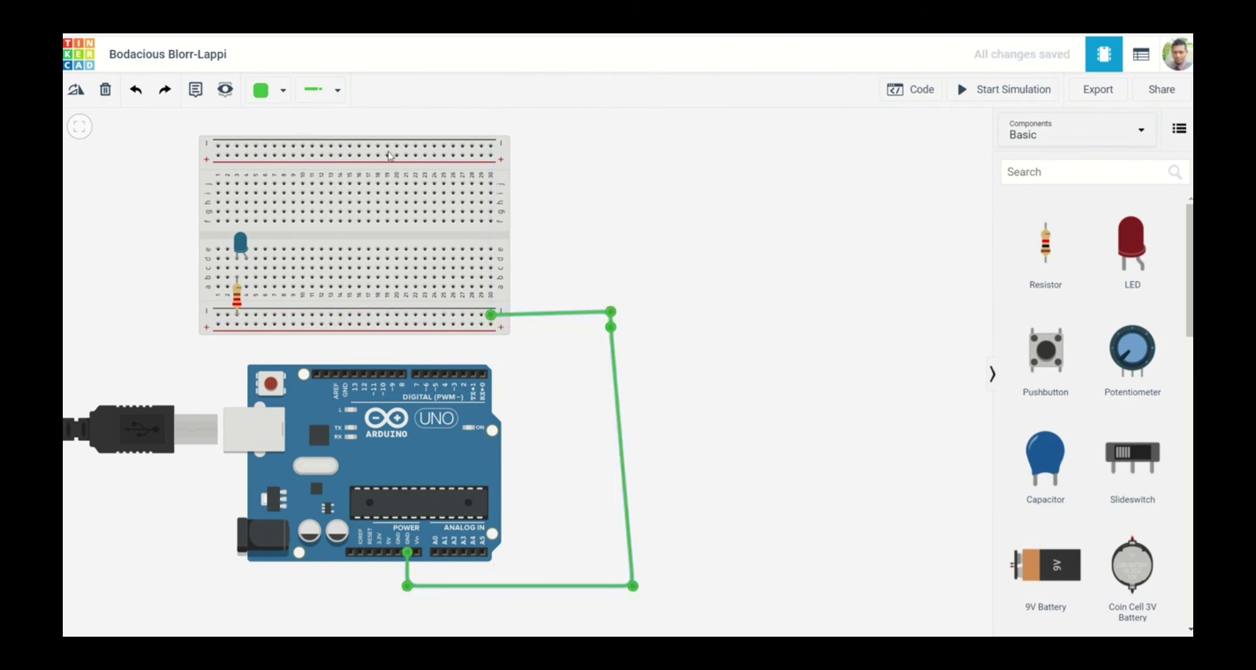
pyautogui.click(275, 90)
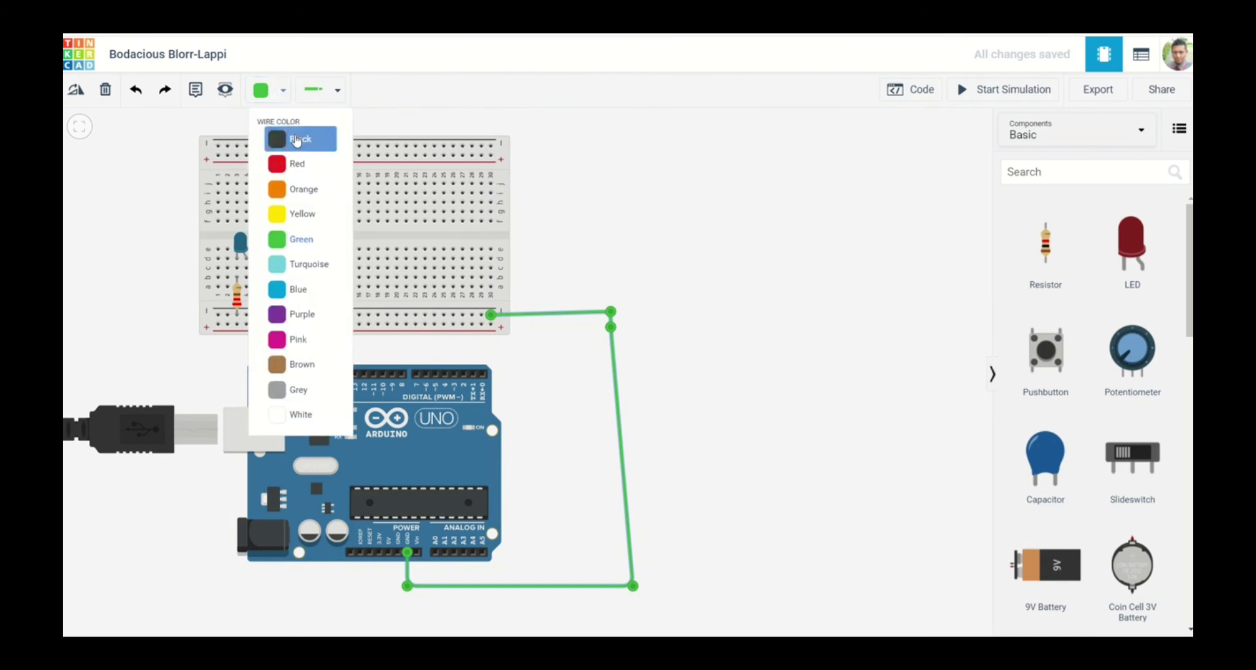
pyautogui.click(291, 122)
pyautogui.click(640, 273)
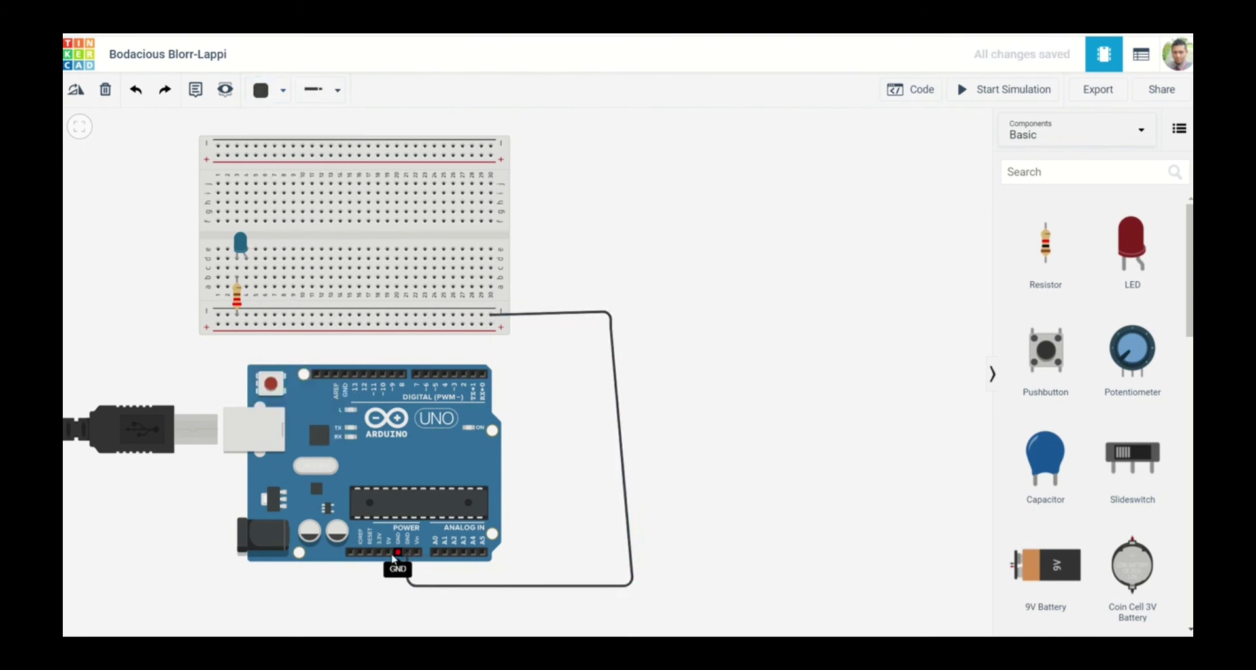
# Wire the Arduino's 5V pin to the end of the breadboard's lower positive rail, color the wire red, and adjust its outer bend.
pyautogui.click(388, 555)
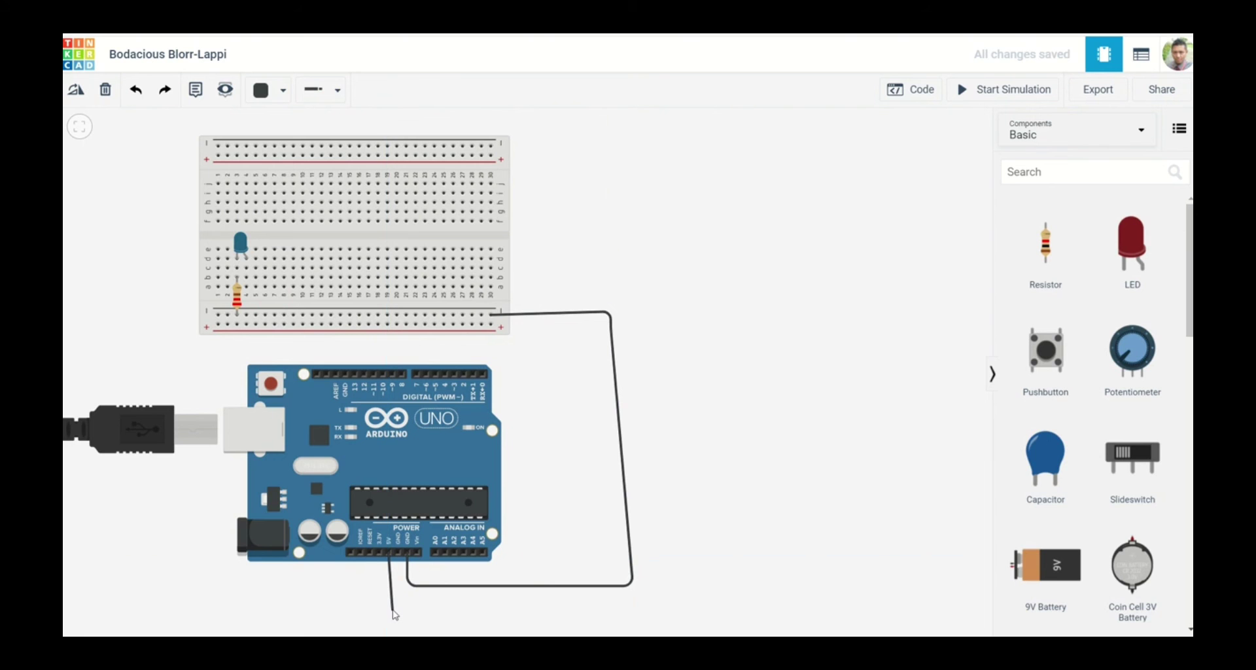
pyautogui.click(392, 607)
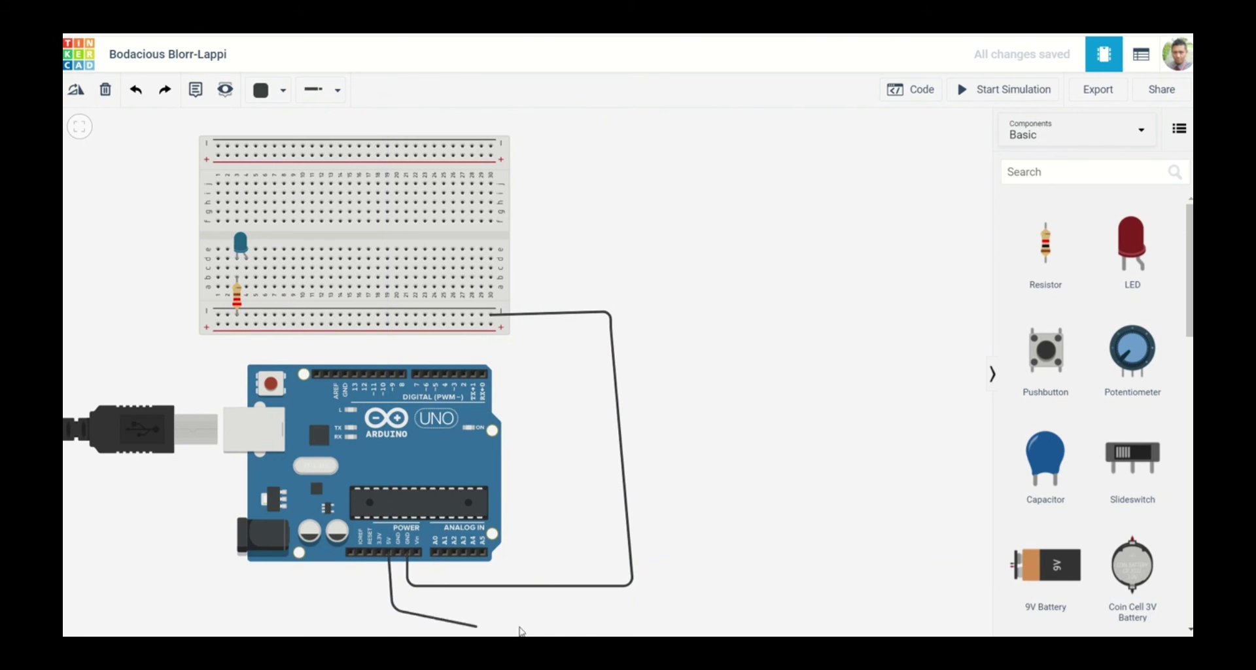
pyautogui.click(621, 609)
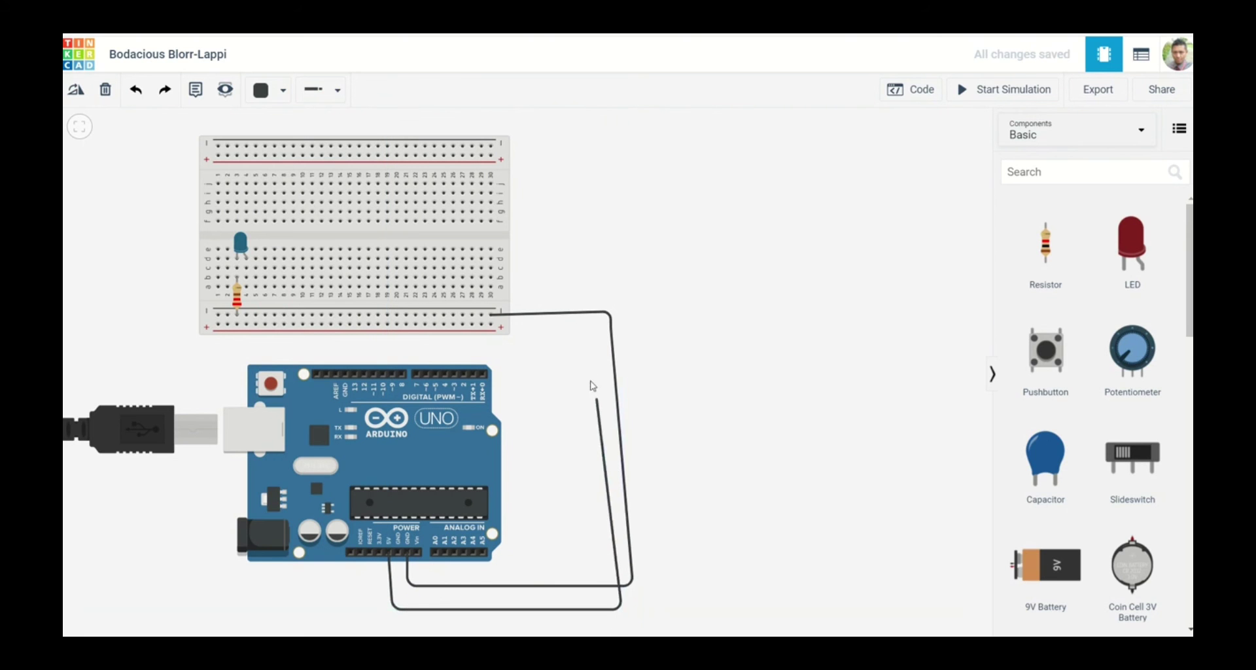
pyautogui.click(588, 325)
pyautogui.click(492, 324)
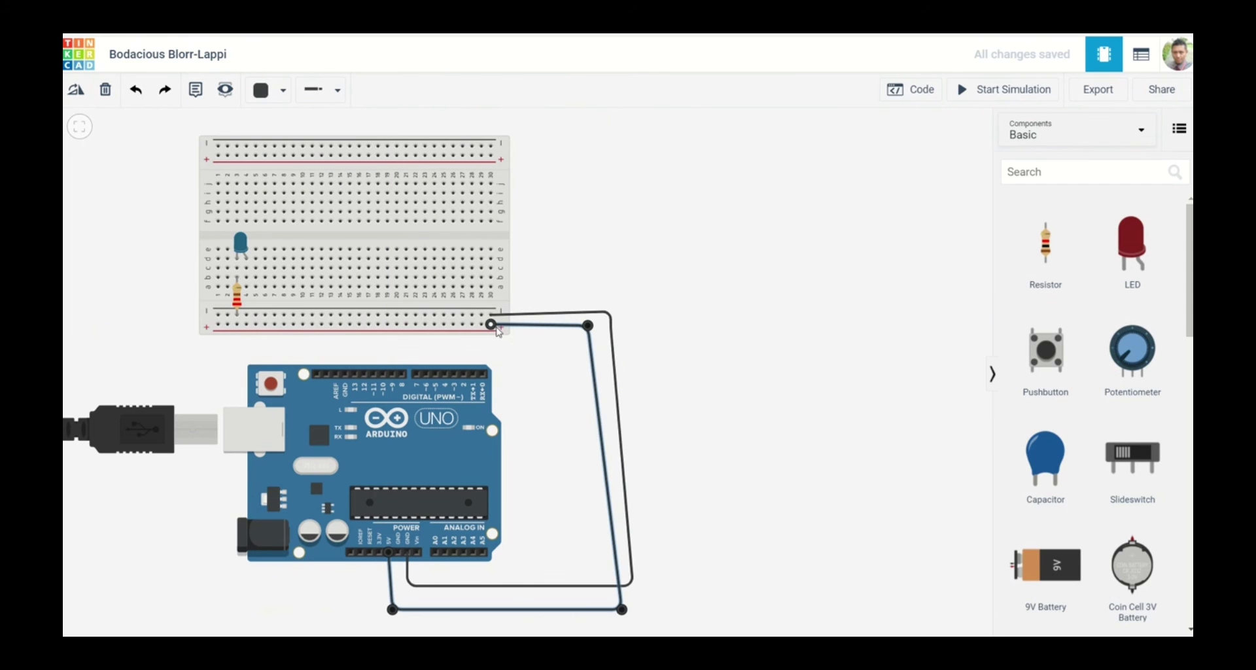
pyautogui.click(260, 92)
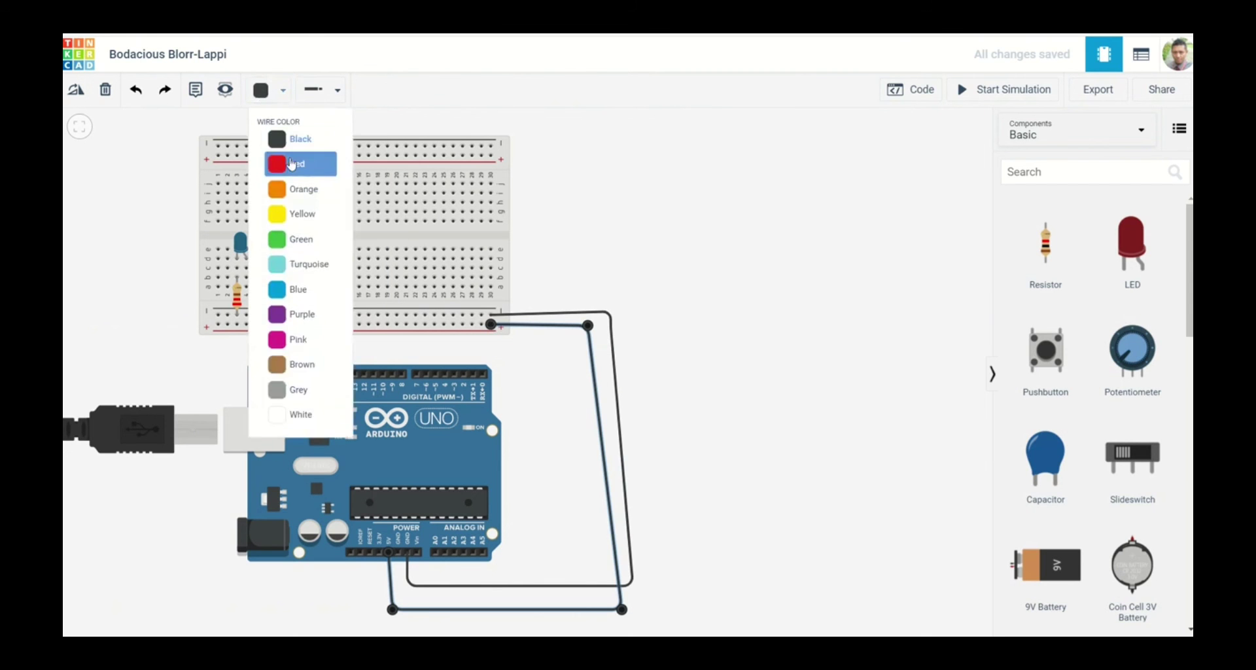
pyautogui.click(287, 164)
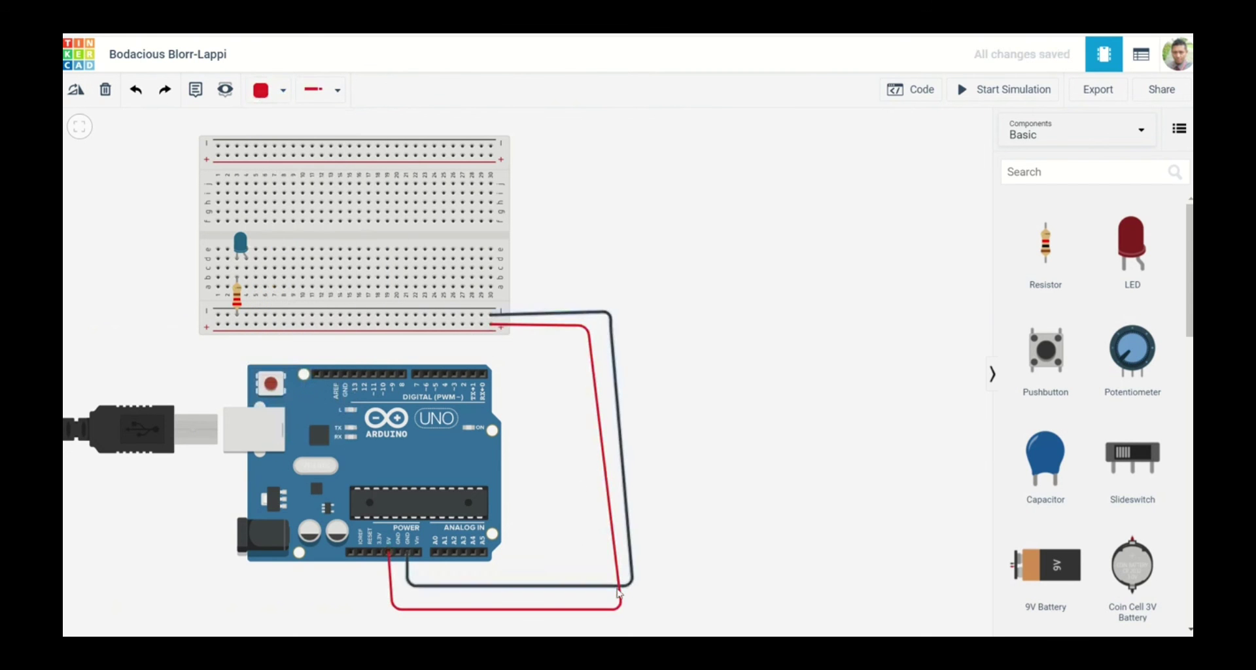
pyautogui.moveTo(620, 611); pyautogui.dragTo(619, 619)
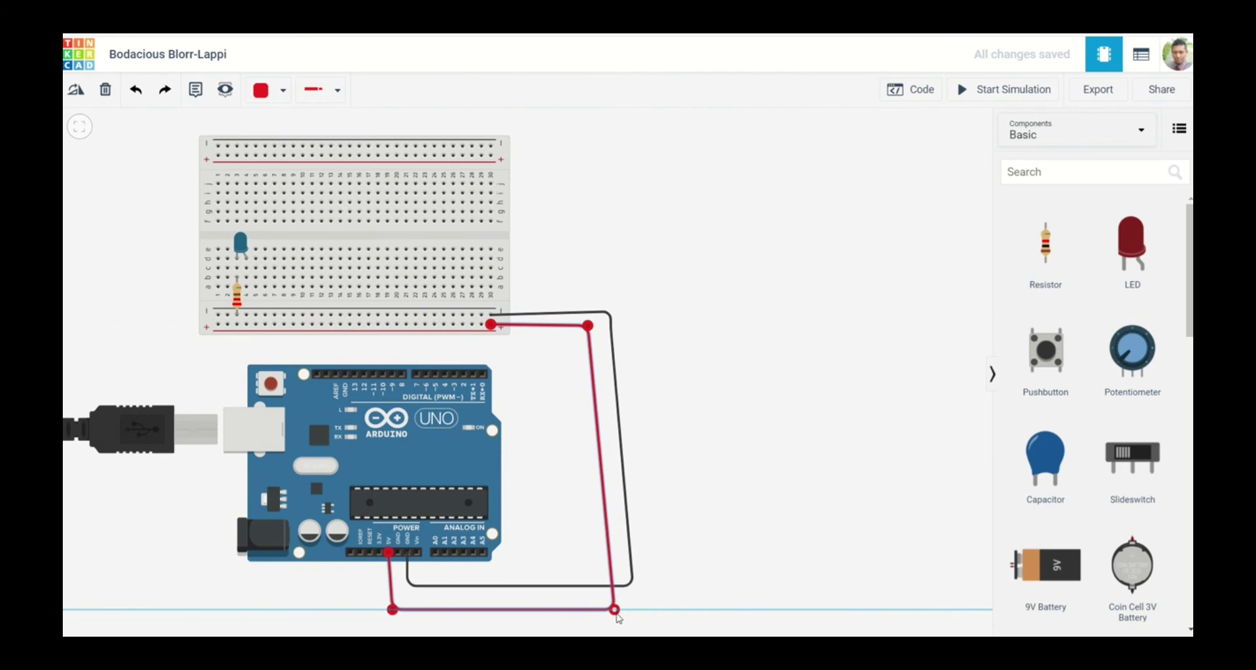
pyautogui.click(668, 533)
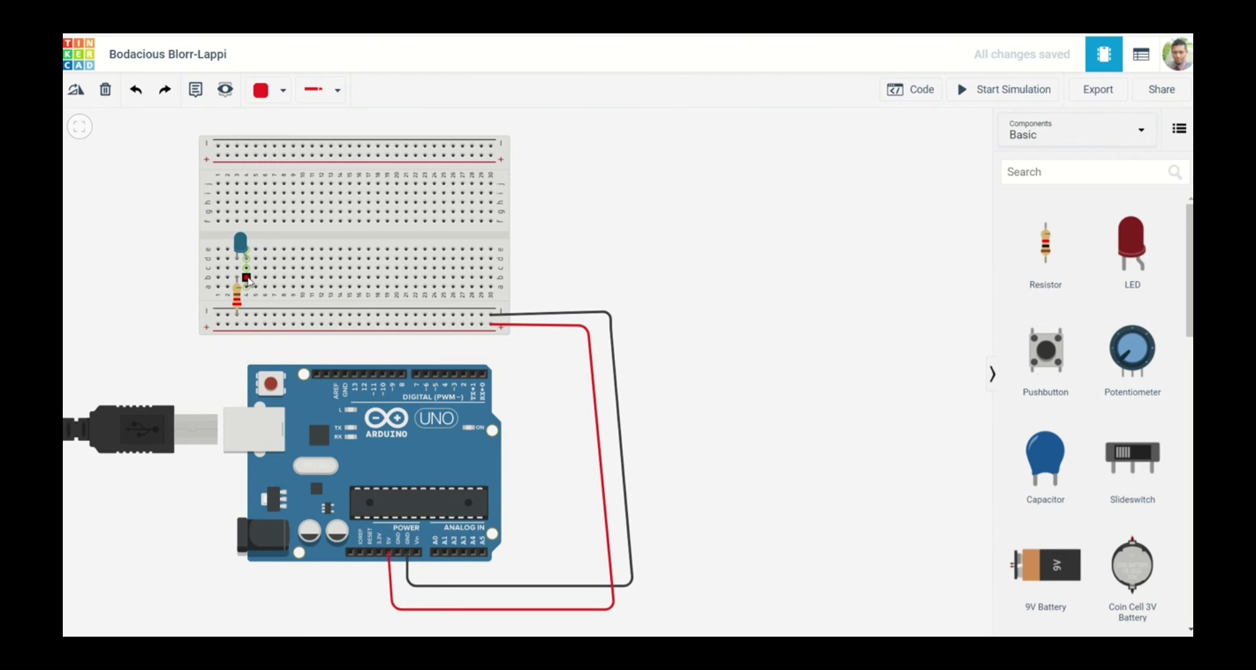
# Wire breadboard column 4 below the LED to the Arduino's digital pin 9 and color the wire purple.
pyautogui.click(247, 278)
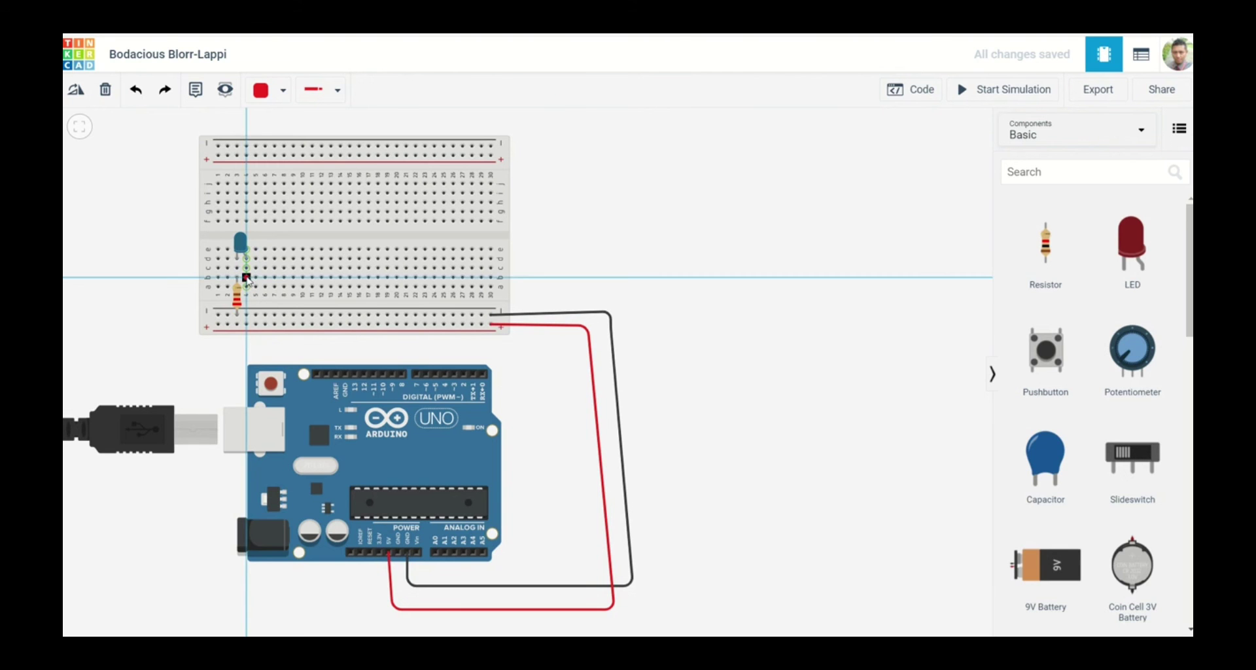
pyautogui.click(251, 351)
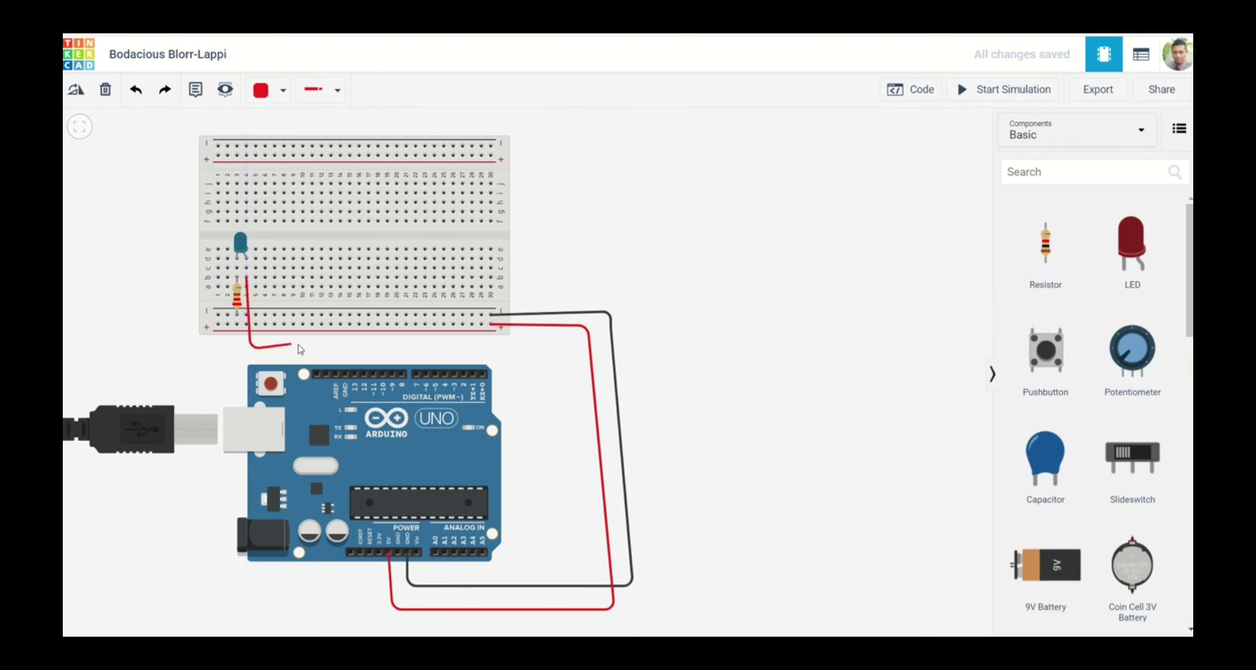
pyautogui.click(391, 350)
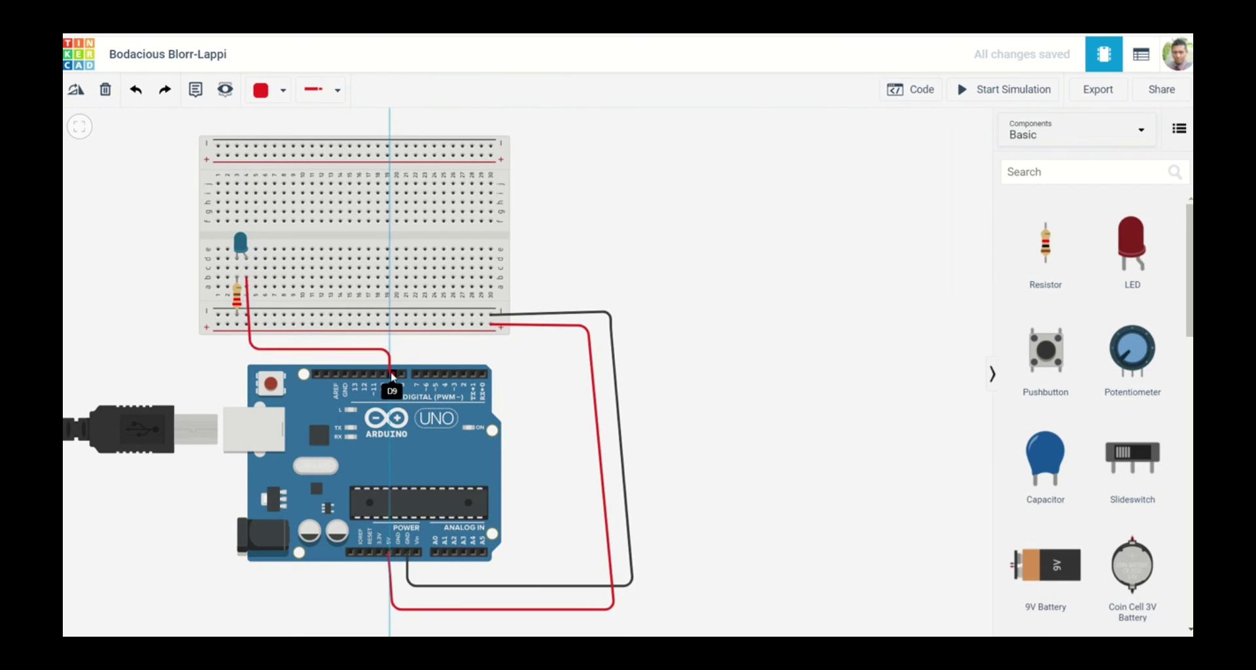
pyautogui.click(392, 376)
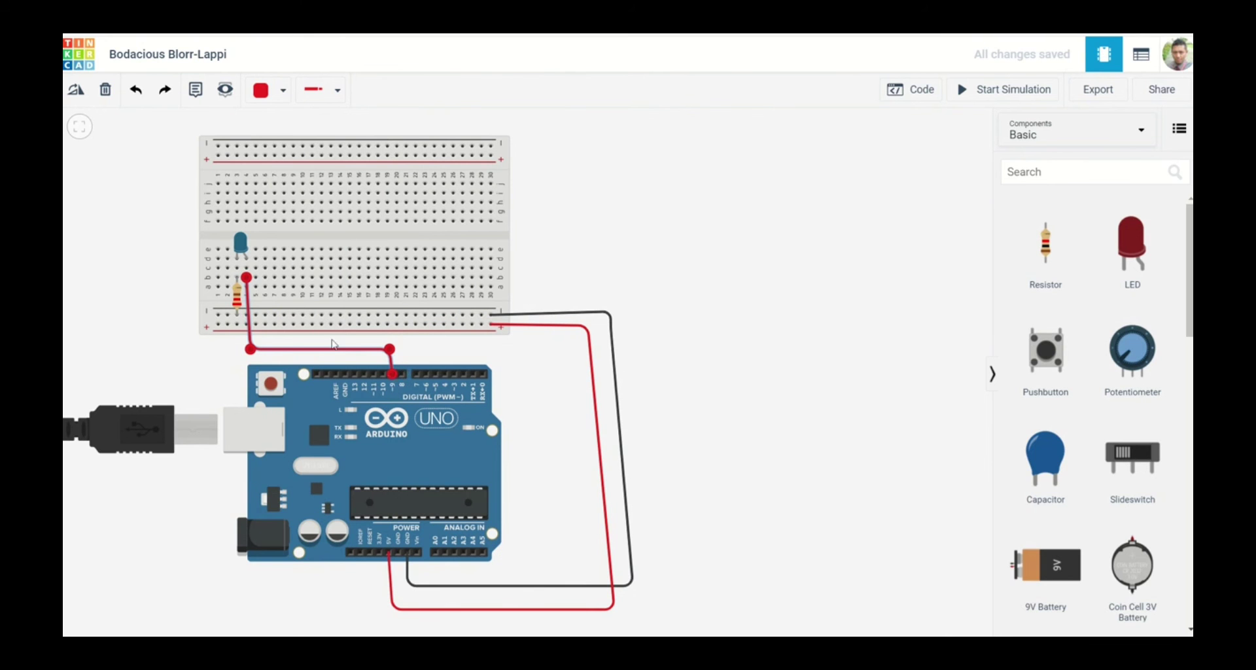
pyautogui.click(286, 97)
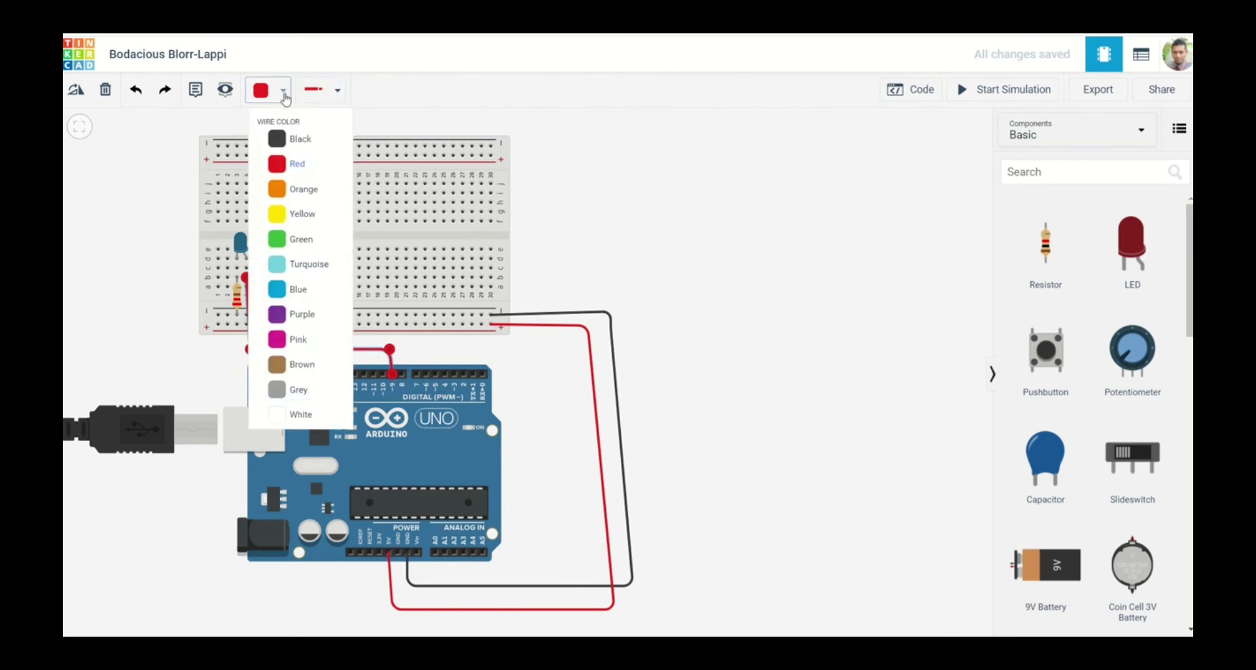
pyautogui.click(308, 316)
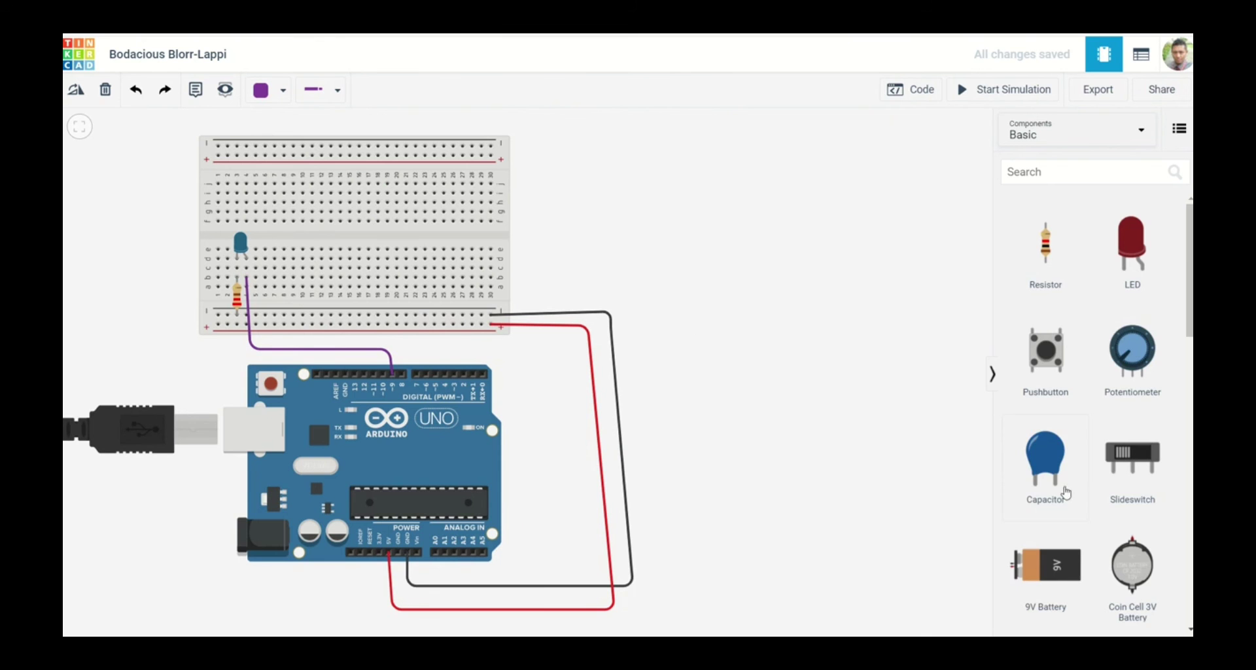
# Add a photoresistor, name it lightsensor, and place it on the breadboard with its legs in columns 20 and 21.
pyautogui.scroll(-3, 1077, 493)
pyautogui.scroll(-3, 1078, 494)
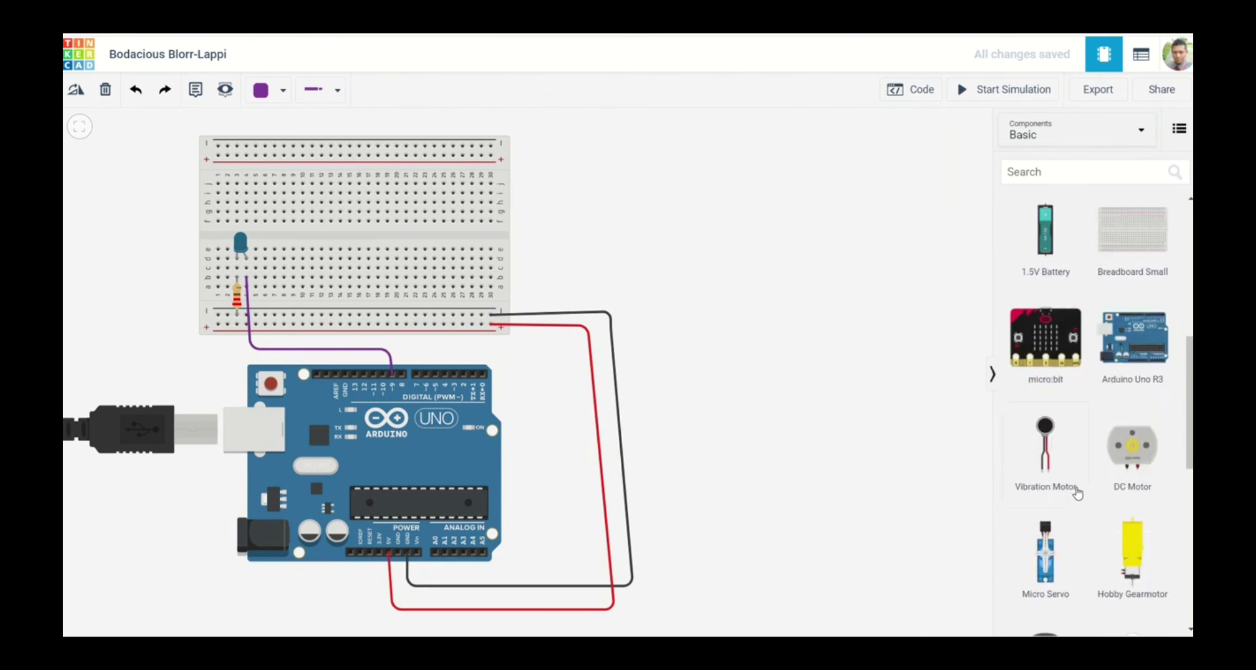
pyautogui.scroll(-2, 1077, 493)
pyautogui.scroll(-4, 1077, 493)
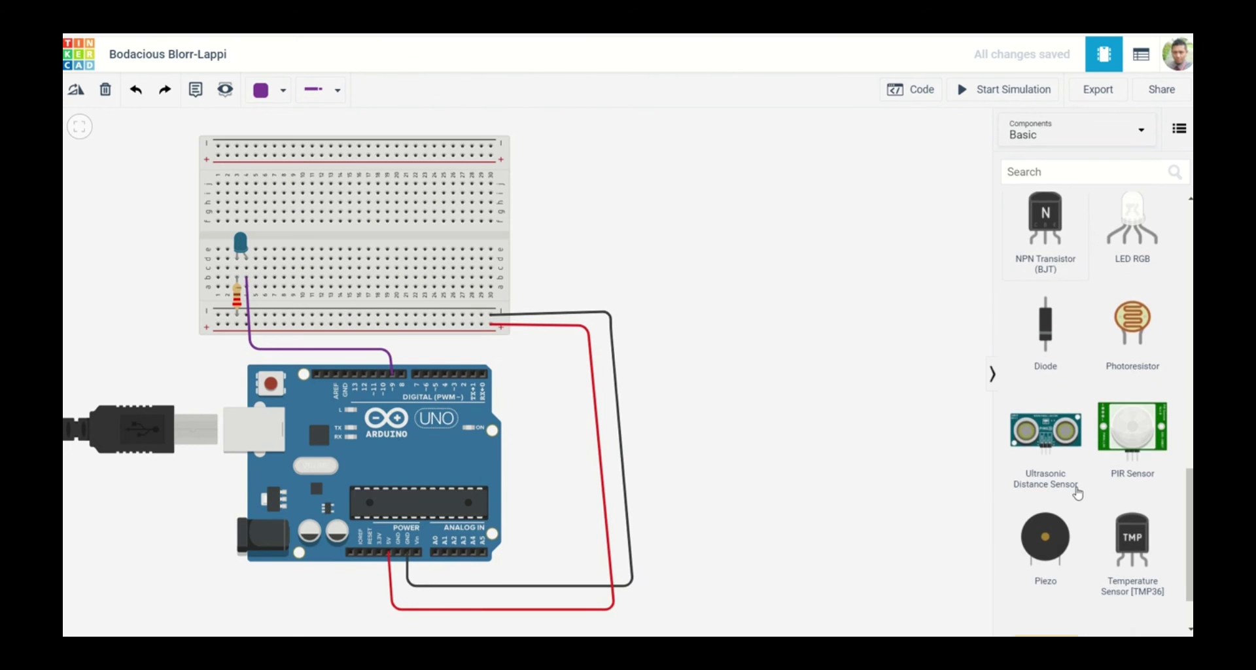
pyautogui.scroll(3, 1077, 271)
pyautogui.scroll(-3, 1077, 271)
pyautogui.moveTo(1132, 321); pyautogui.dragTo(693, 160)
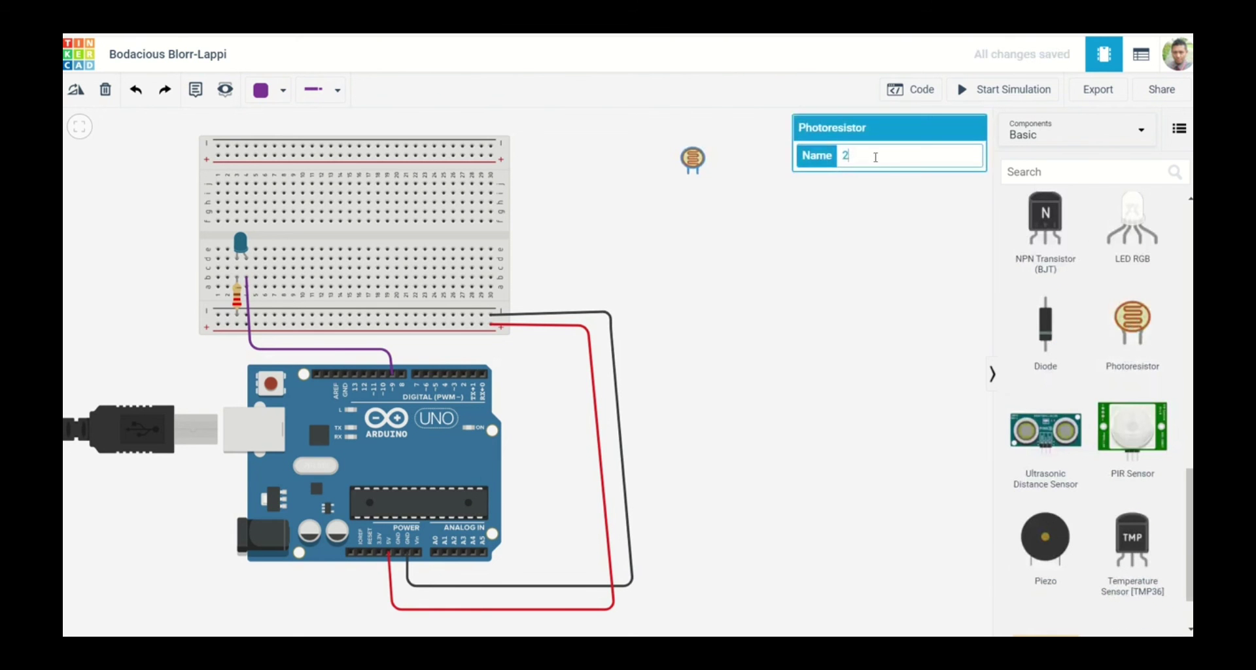
pyautogui.moveTo(876, 157); pyautogui.dragTo(827, 160)
pyautogui.write('lightsensor')
pyautogui.click(711, 189)
pyautogui.moveTo(693, 159); pyautogui.dragTo(403, 238)
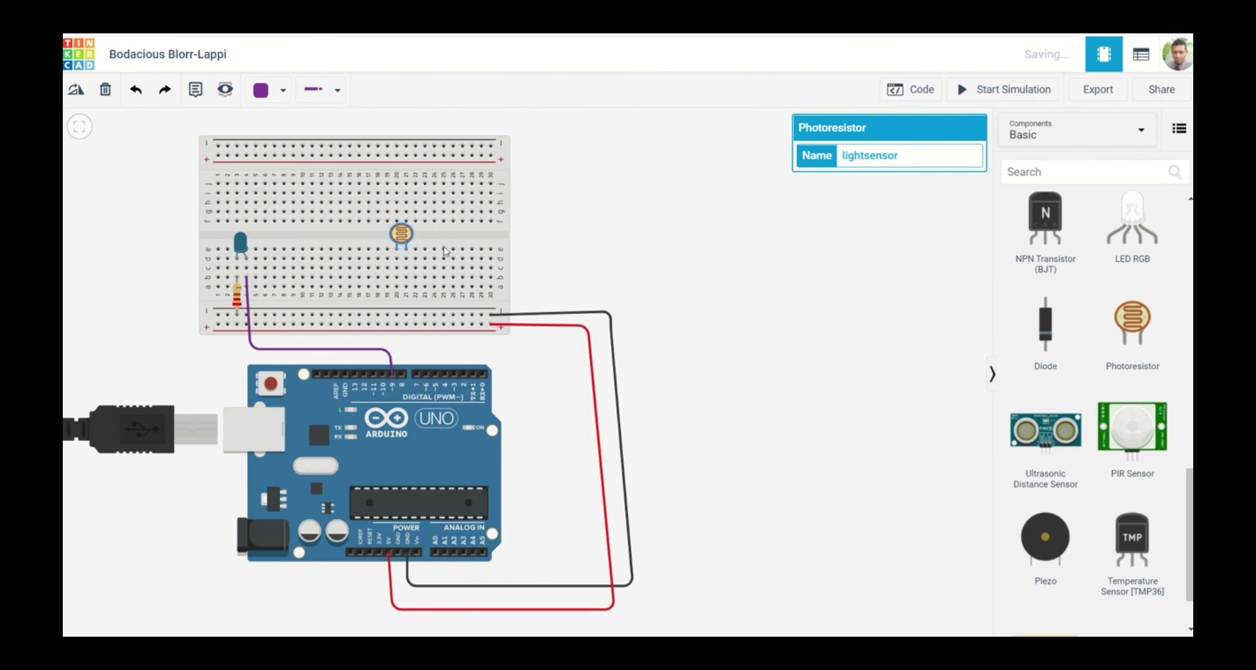
pyautogui.click(775, 230)
# Add a 1 kΩ resistor, rotate it horizontal, and place it between breadboard columns 21 and 25 beside the photoresistor.
pyautogui.scroll(3, 1101, 324)
pyautogui.scroll(5, 1100, 324)
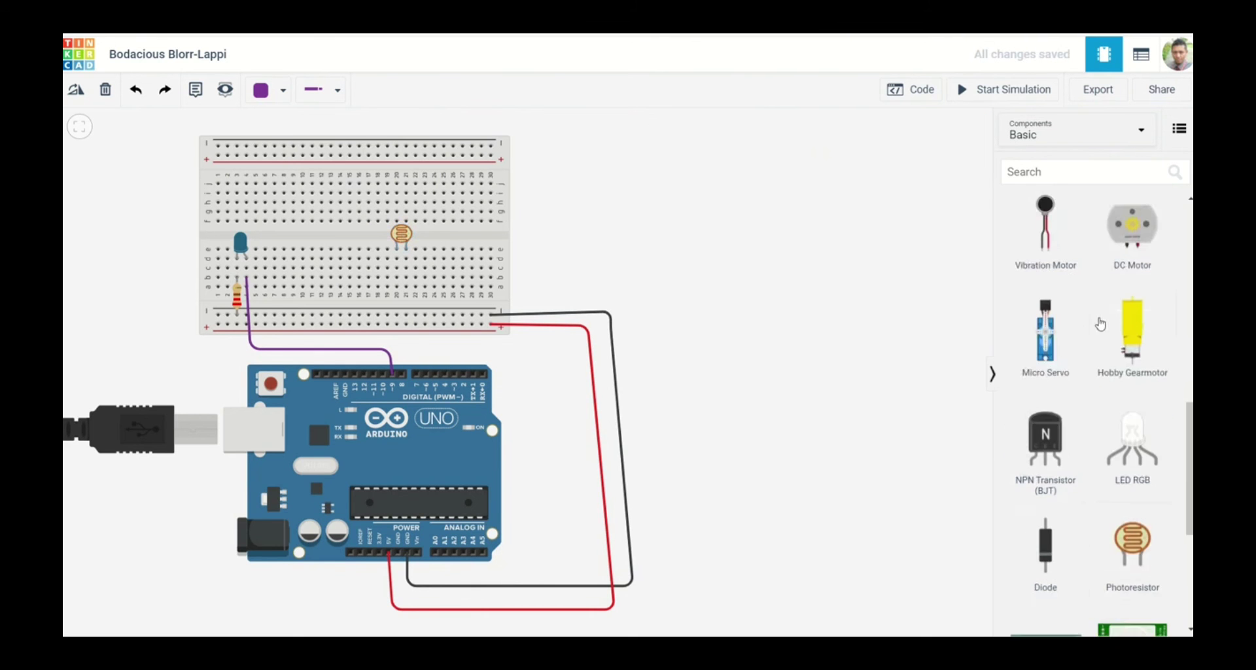
pyautogui.moveTo(1046, 257); pyautogui.dragTo(787, 258)
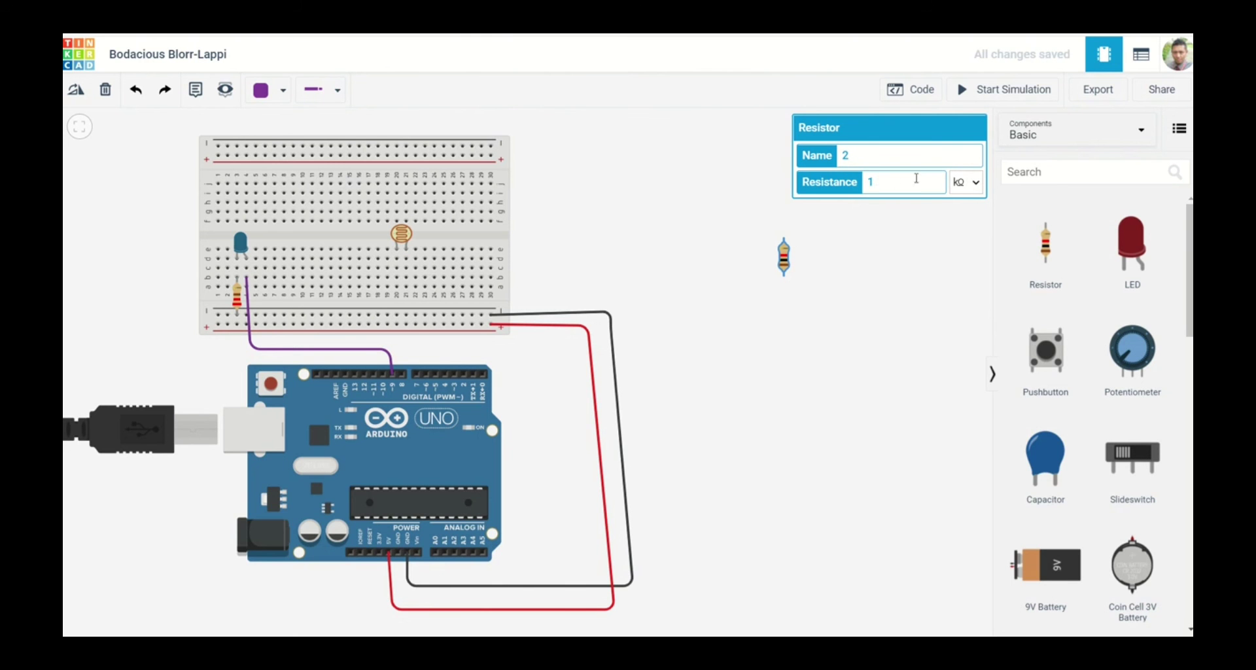
pyautogui.click(84, 94)
pyautogui.click(84, 95)
pyautogui.click(84, 95)
pyautogui.moveTo(788, 260); pyautogui.dragTo(429, 270)
# Wire column 20 below the photoresistor to the lower negative rail in black, with the wire's upper end in row a.
pyautogui.click(397, 268)
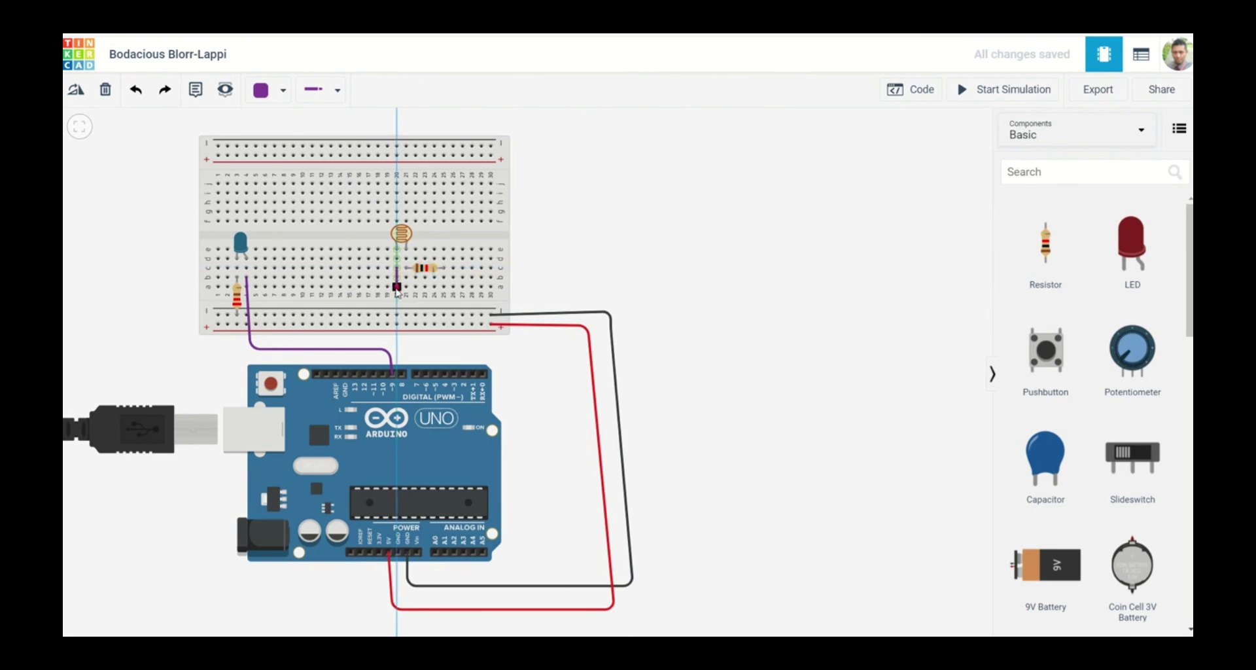
pyautogui.click(397, 316)
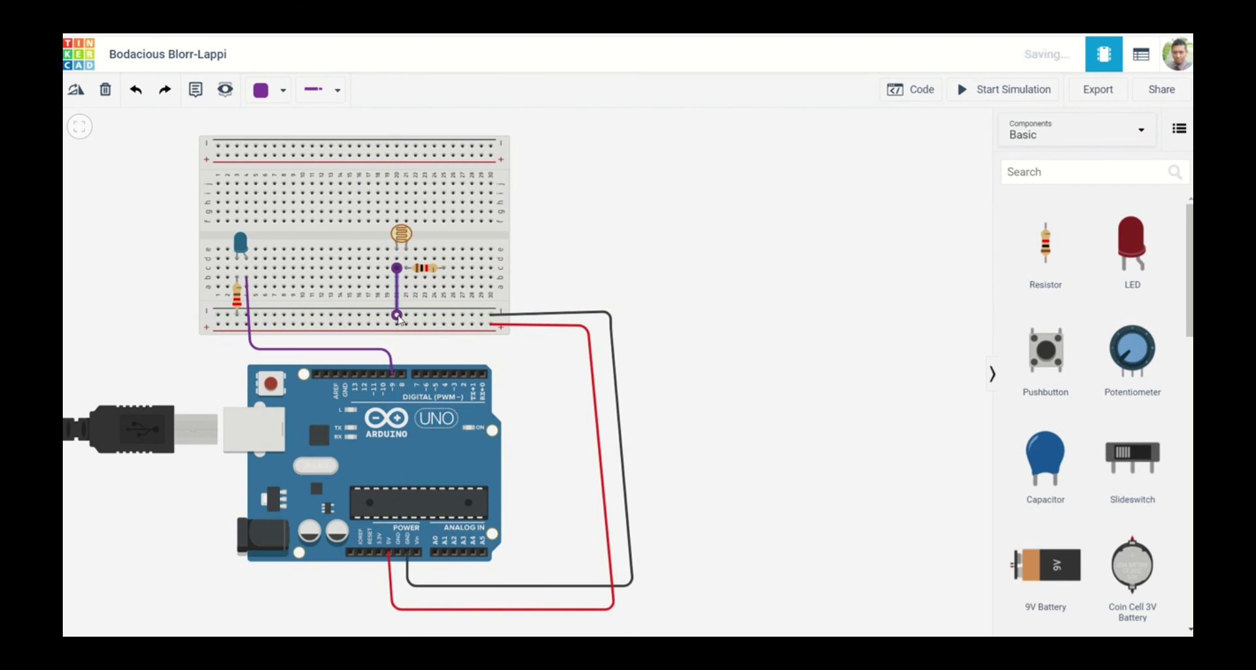
pyautogui.click(268, 90)
pyautogui.click(295, 136)
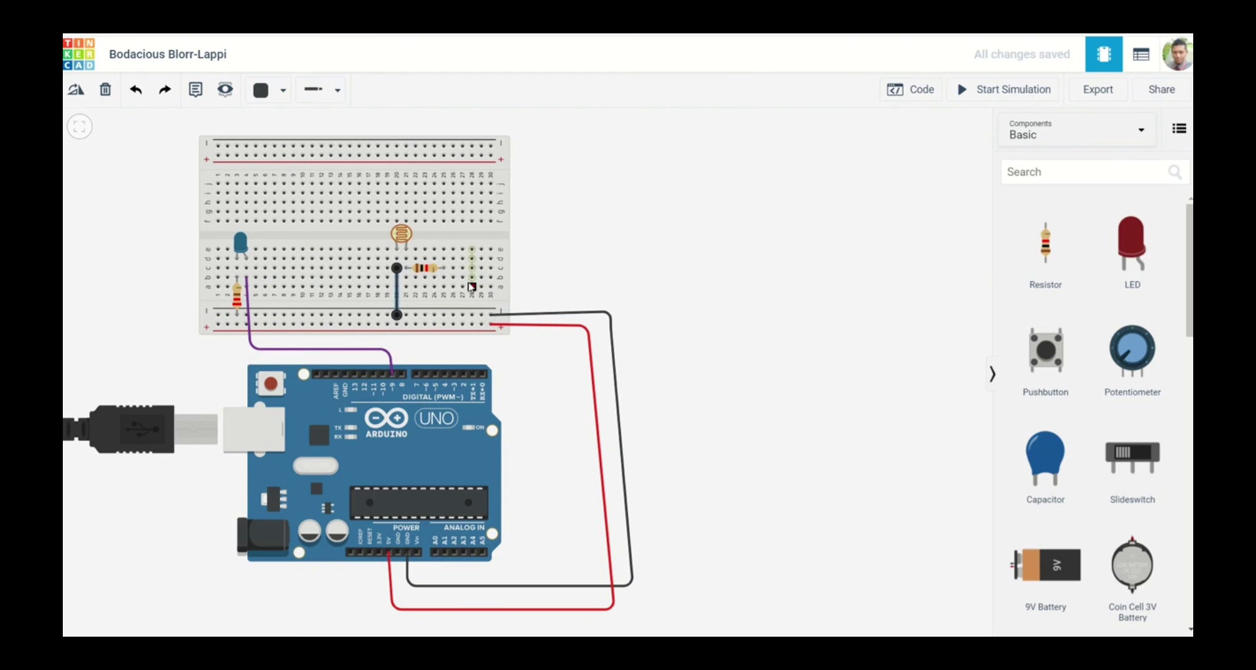
pyautogui.moveTo(446, 274); pyautogui.dragTo(438, 271)
pyautogui.moveTo(398, 270); pyautogui.dragTo(398, 287)
# Wire breadboard column 25 at the resistor's free end to the lower positive rail and color the wire red.
pyautogui.click(443, 287)
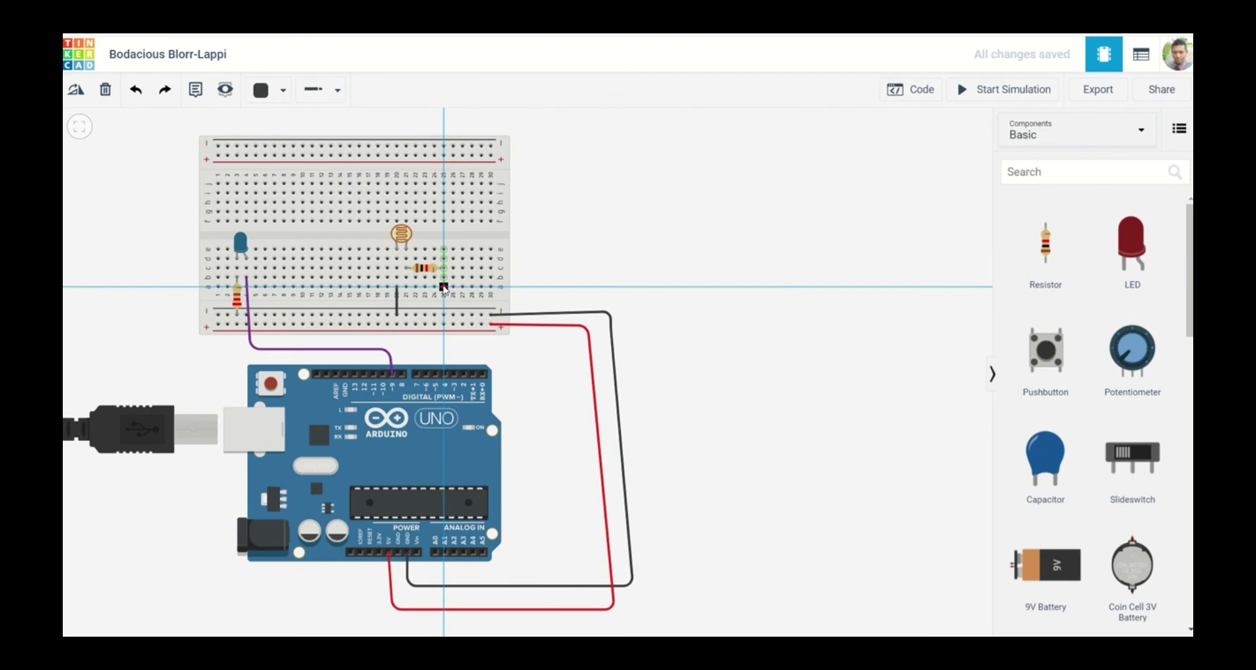
pyautogui.click(444, 324)
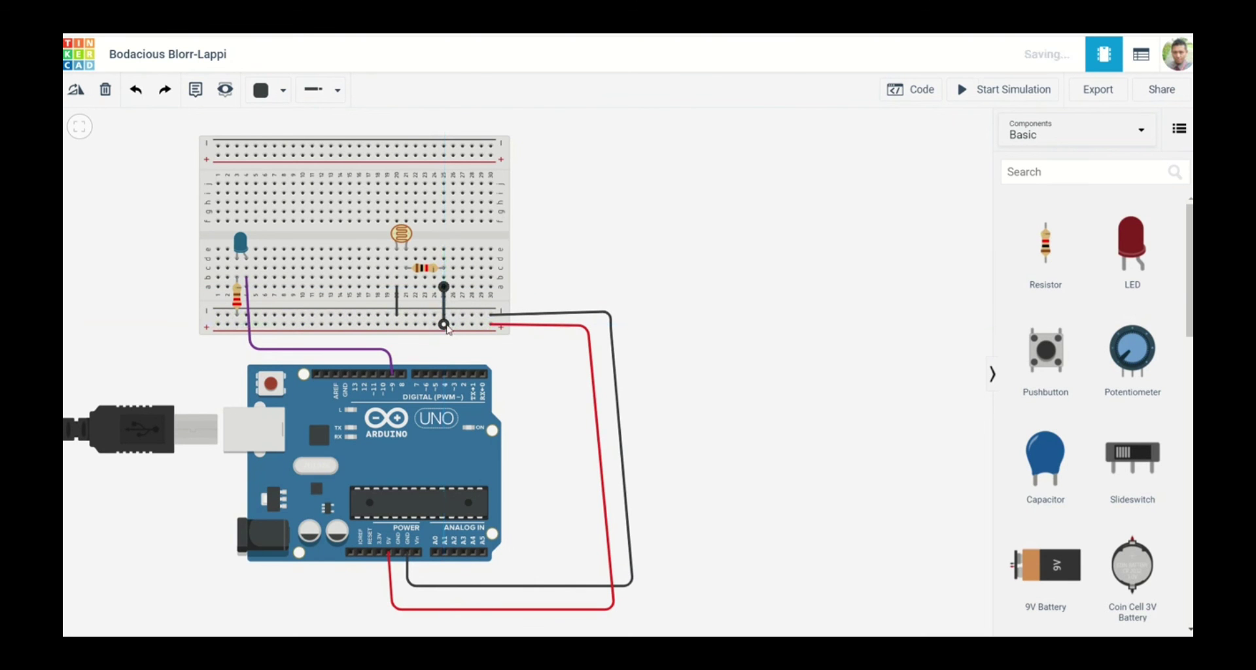
pyautogui.click(270, 97)
pyautogui.click(291, 158)
pyautogui.click(659, 240)
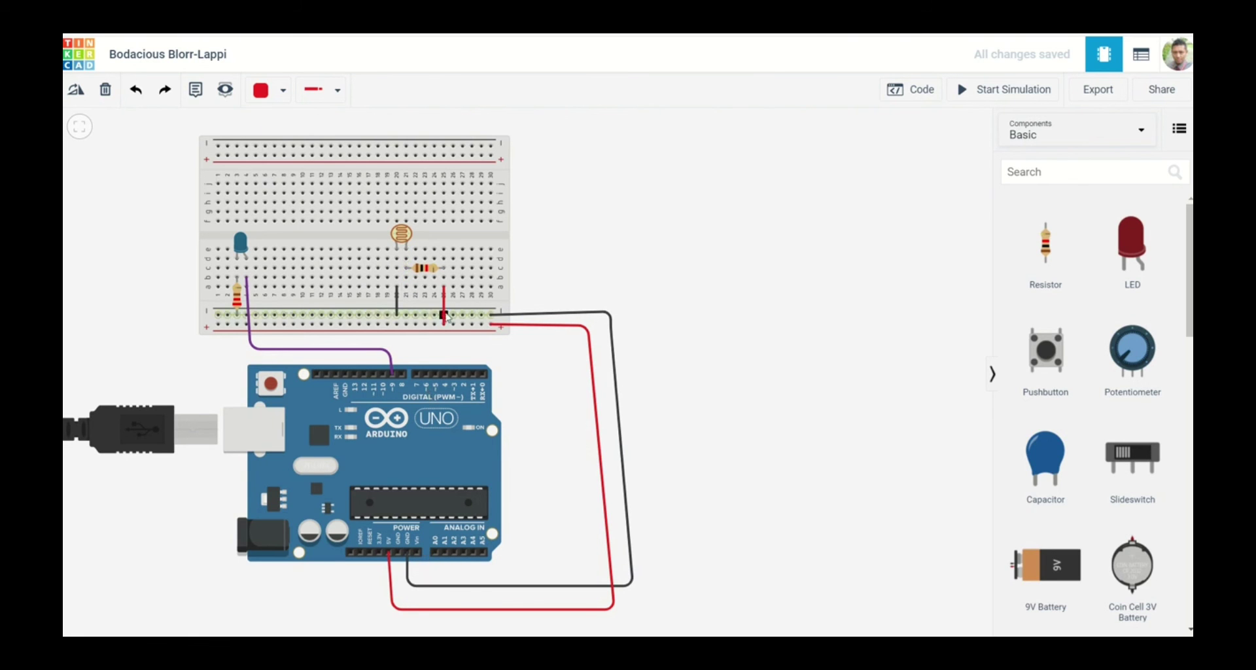
# Wire column 21, shared by the photoresistor and resistor, around the Arduino to analog pin A0 and color the wire green.
pyautogui.click(407, 288)
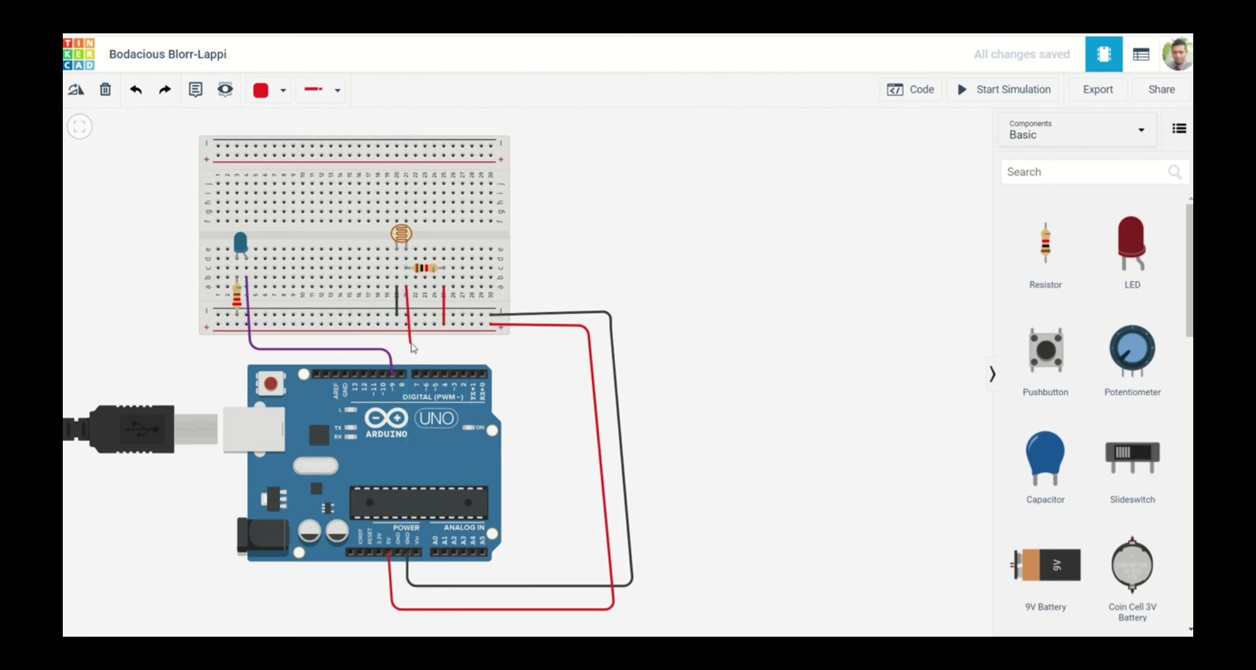
pyautogui.click(409, 352)
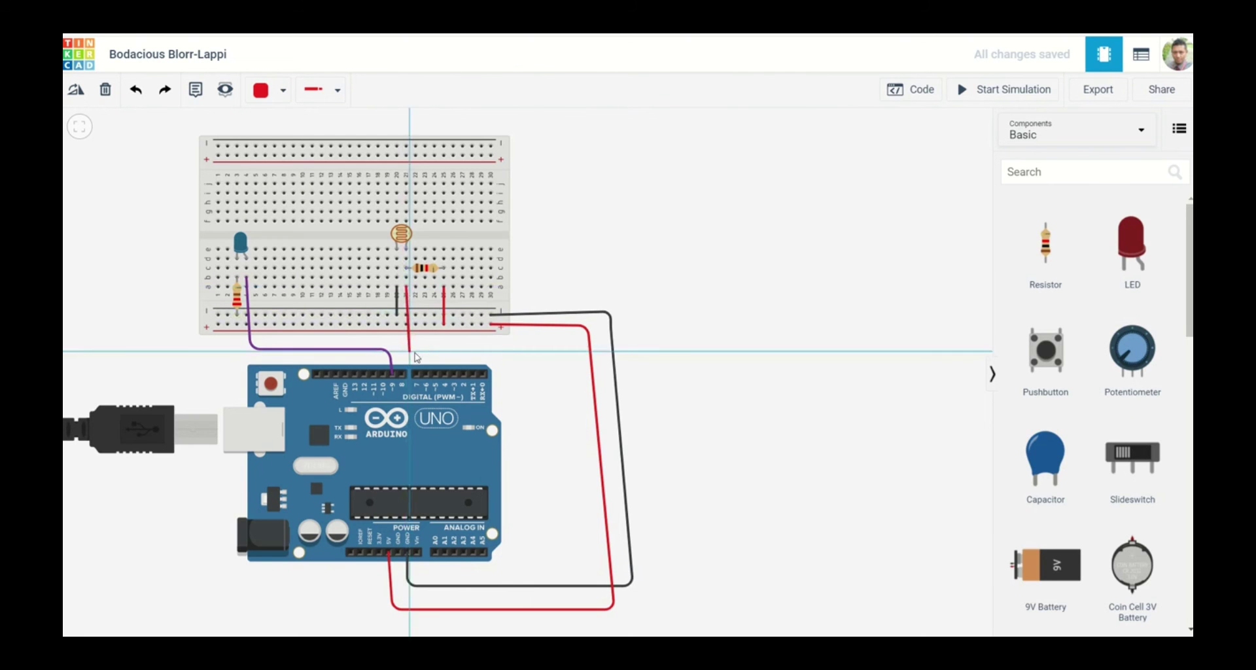
pyautogui.click(531, 353)
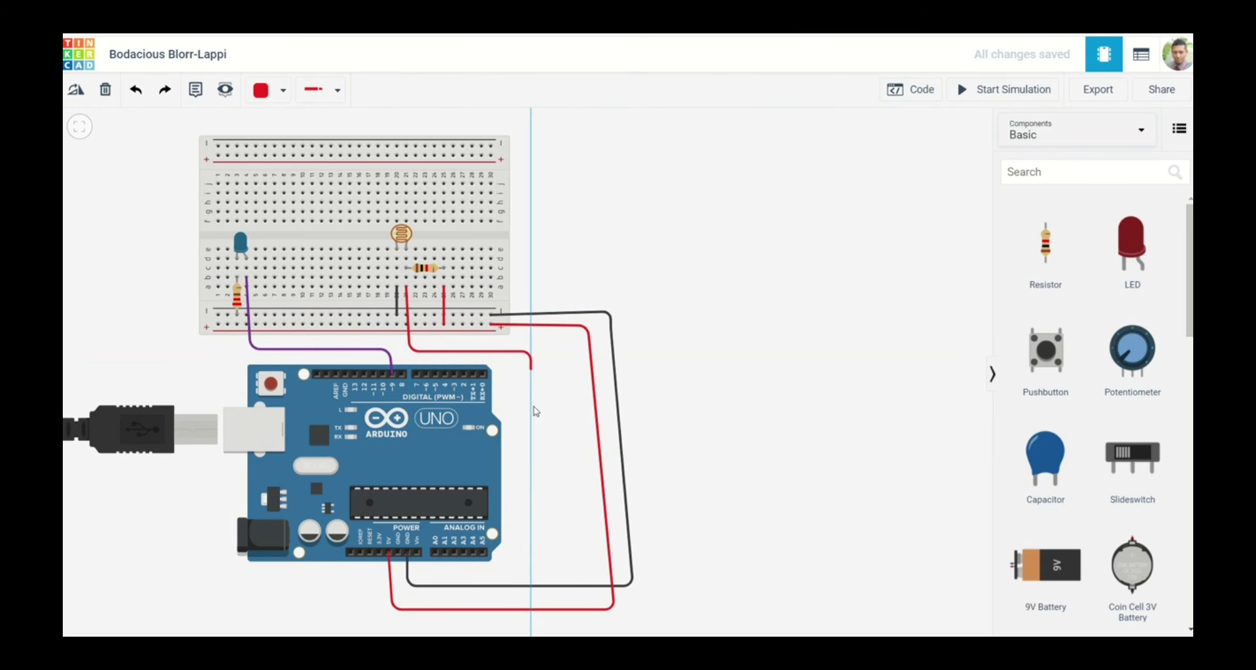
pyautogui.click(540, 571)
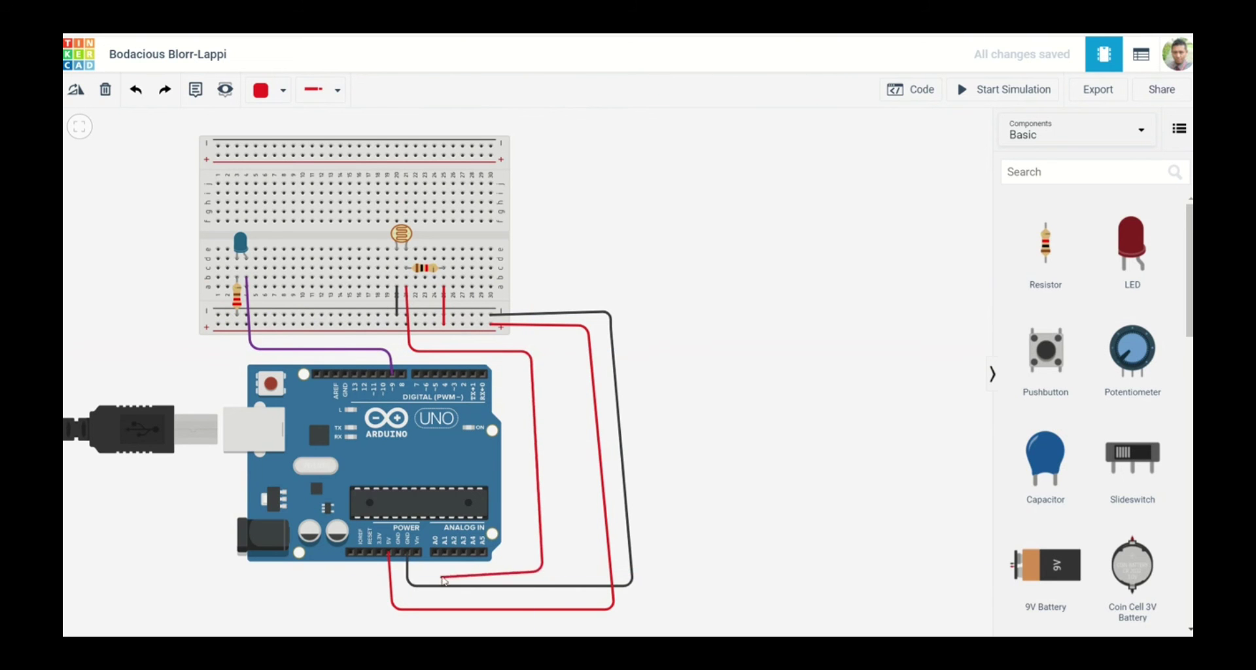
pyautogui.click(434, 554)
pyautogui.click(283, 91)
pyautogui.click(299, 236)
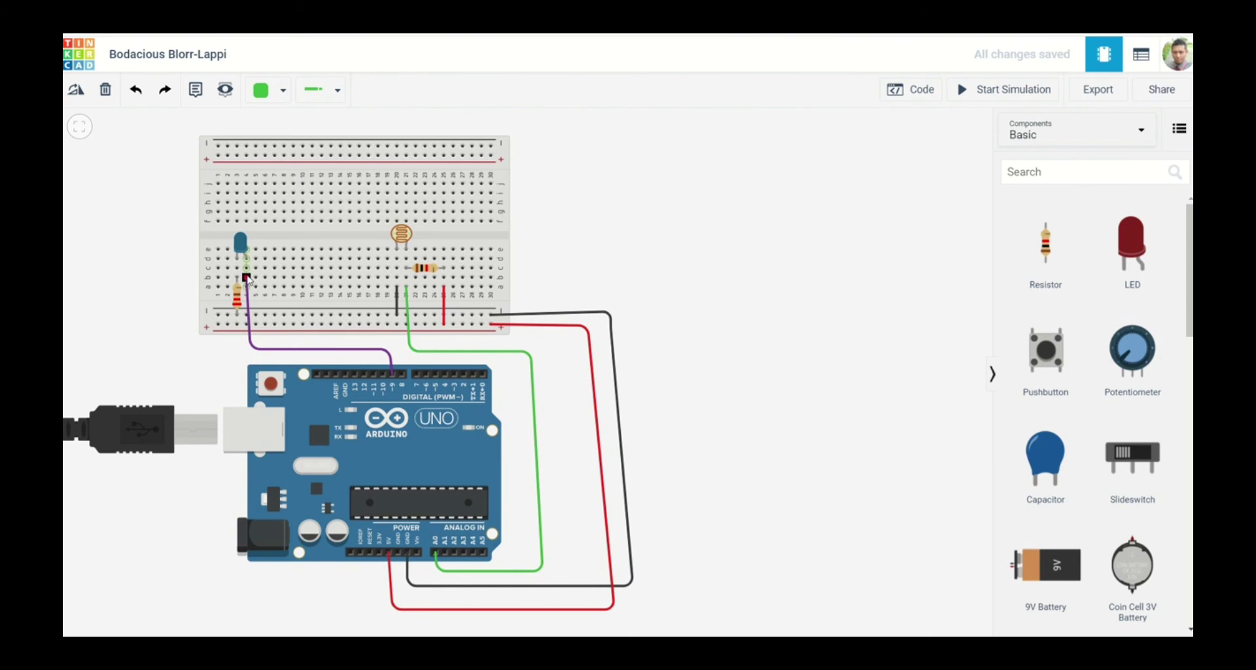
pyautogui.click(392, 374)
pyautogui.click(426, 269)
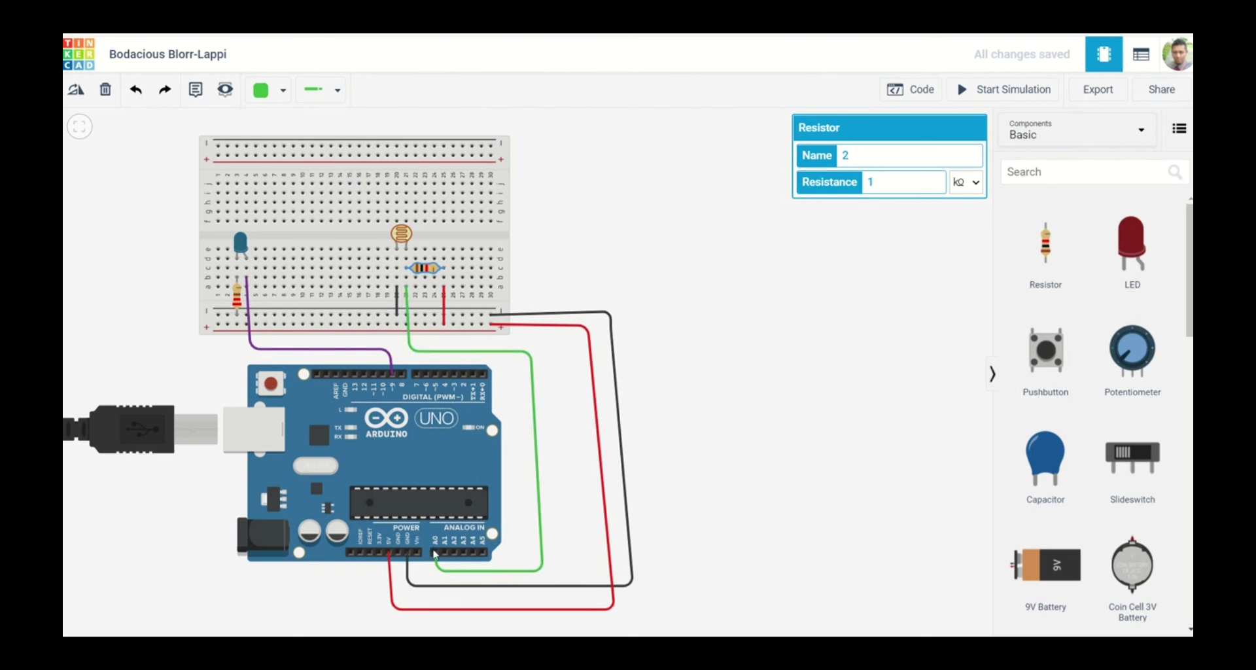
# Adjust the upper bend of the long black ground wire so it leaves the negative rail horizontally.
pyautogui.click(611, 319)
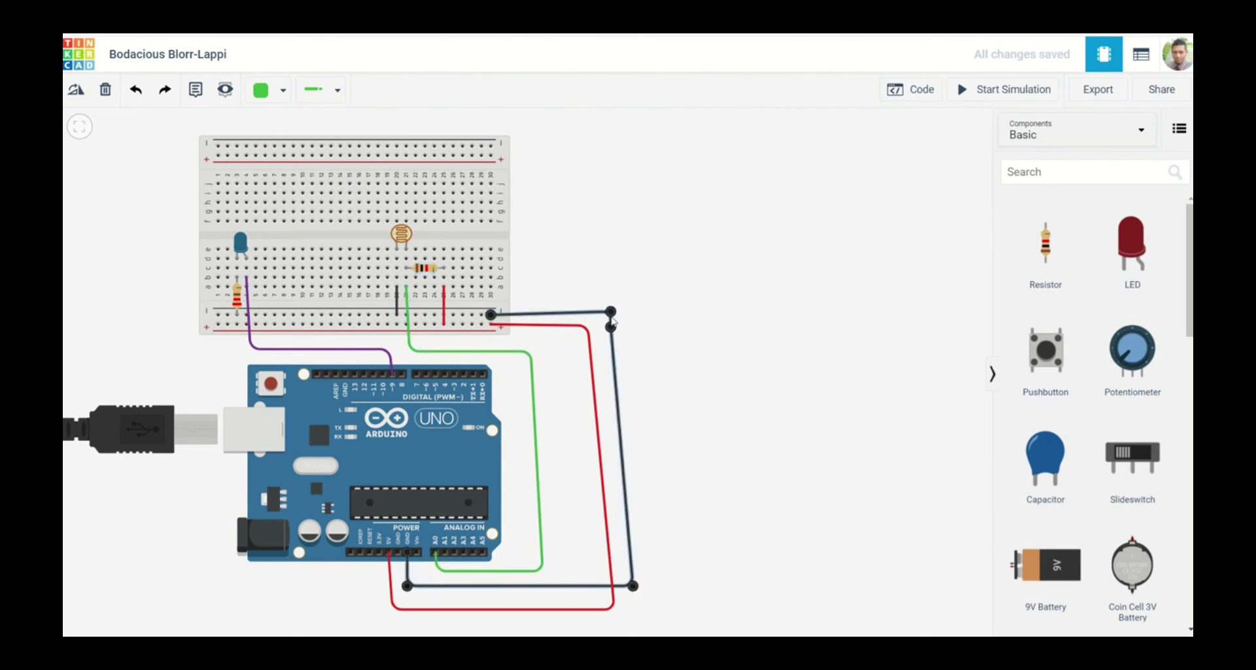
pyautogui.moveTo(613, 319); pyautogui.dragTo(612, 325)
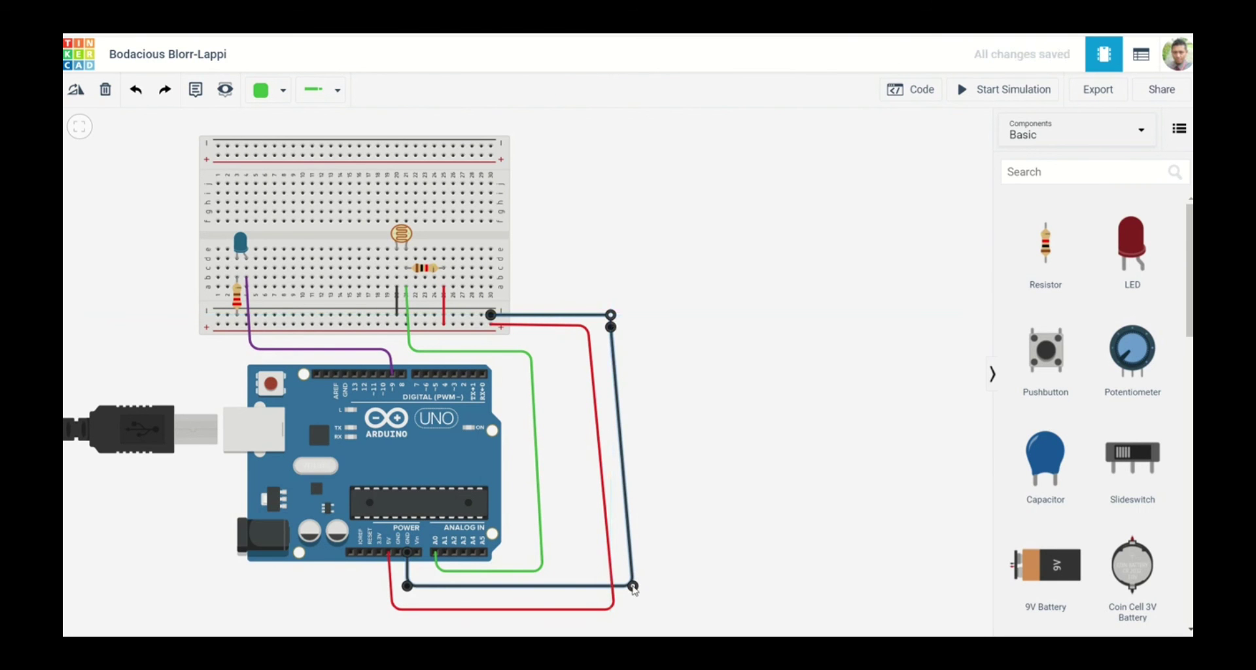
pyautogui.click(730, 471)
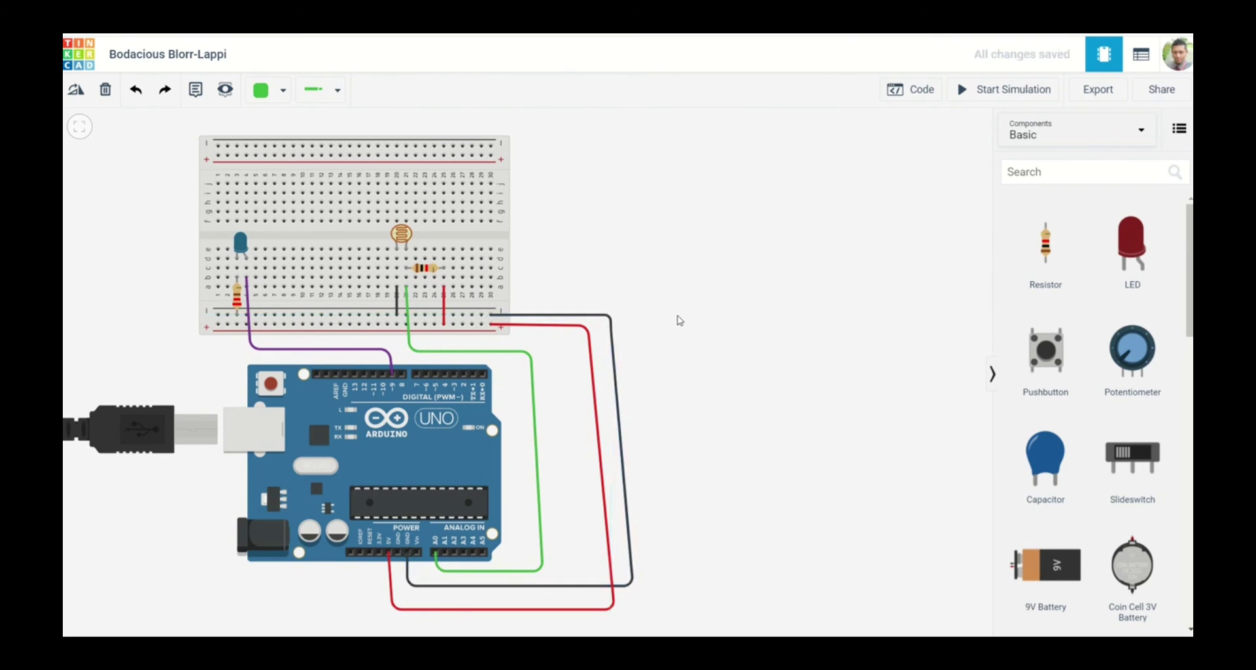
# Open the Arduino's block code and delete all the default built-in LED blink blocks.
pyautogui.moveTo(658, 256); pyautogui.dragTo(695, 253)
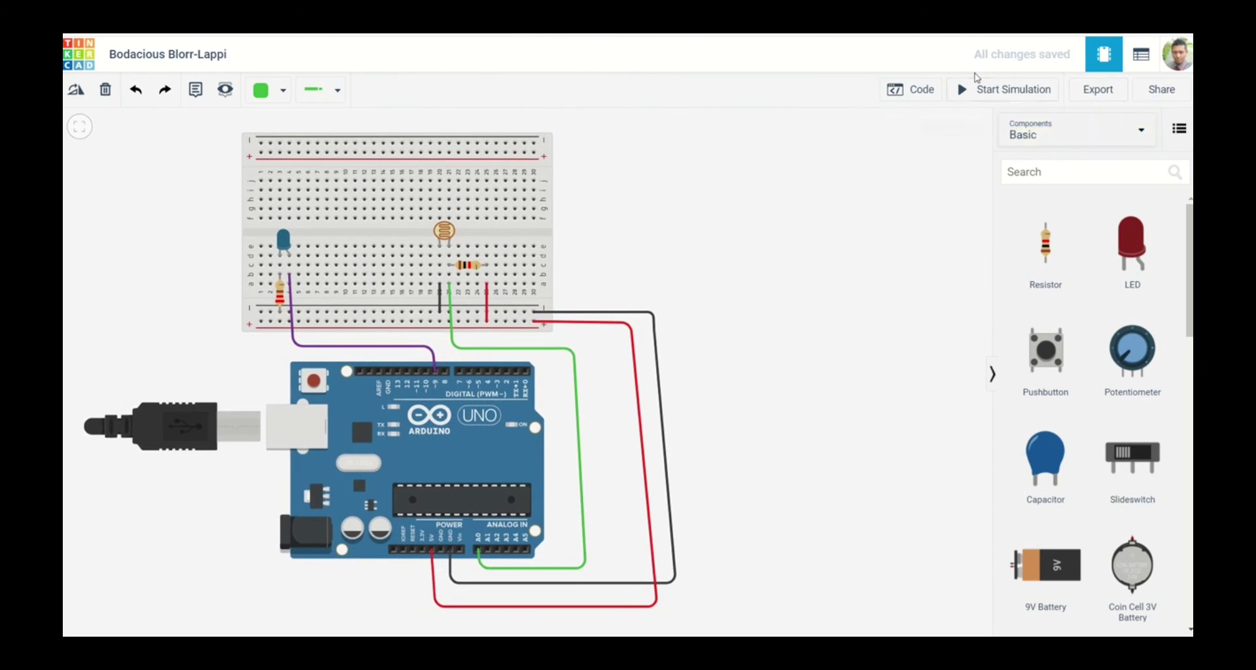
pyautogui.click(922, 92)
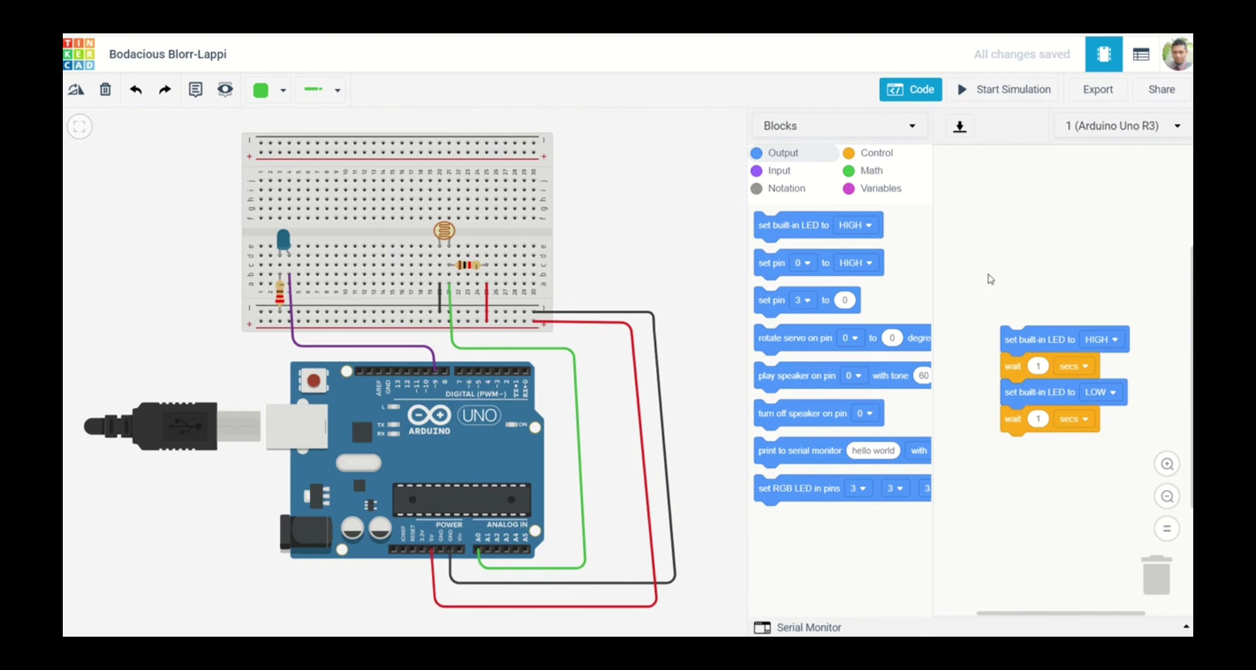
pyautogui.moveTo(1015, 357); pyautogui.dragTo(1174, 587)
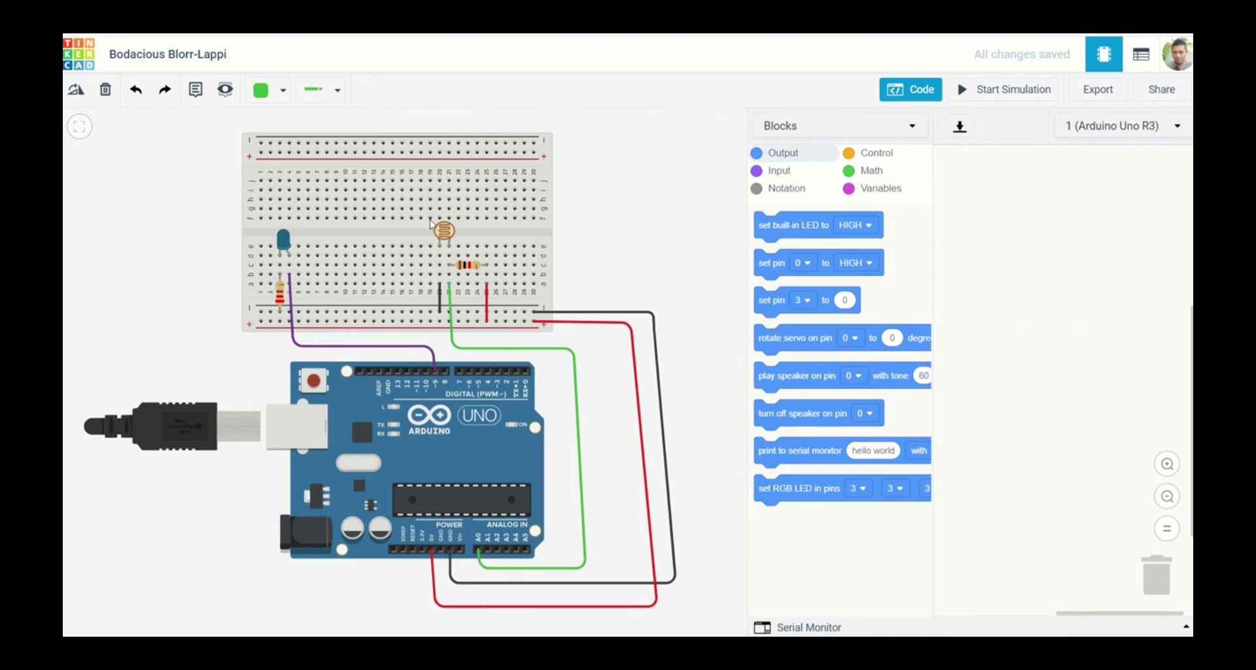
# Create a new code variable named lightsensor.
pyautogui.click(879, 191)
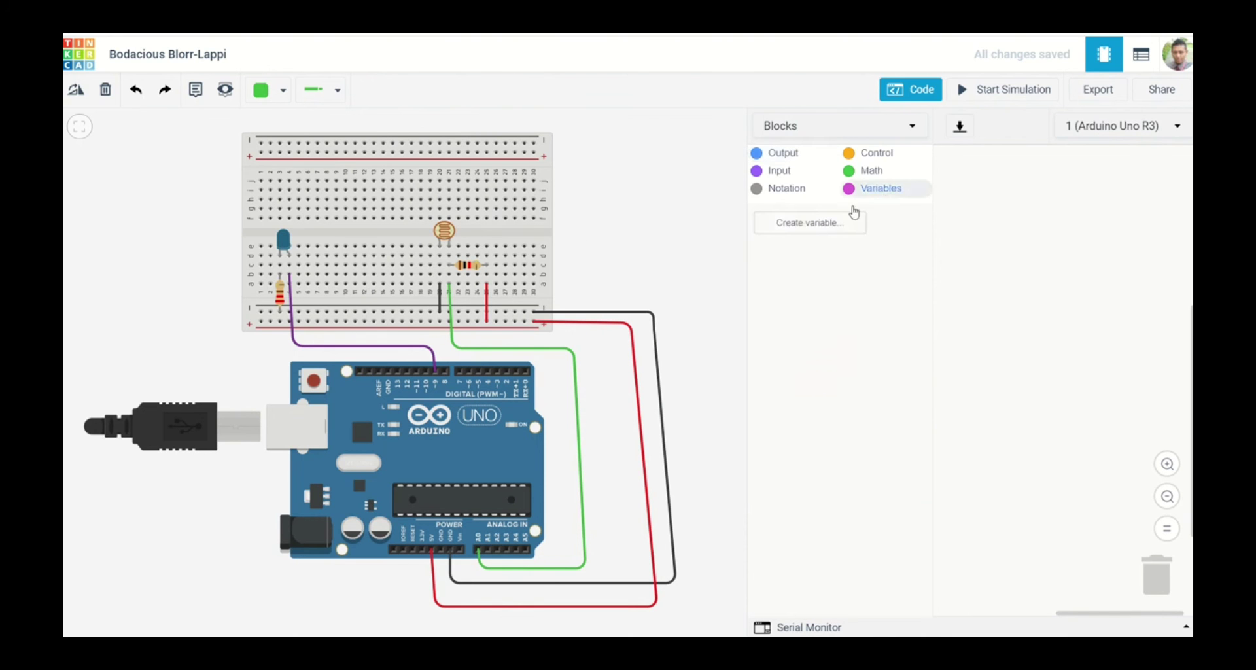
pyautogui.click(794, 227)
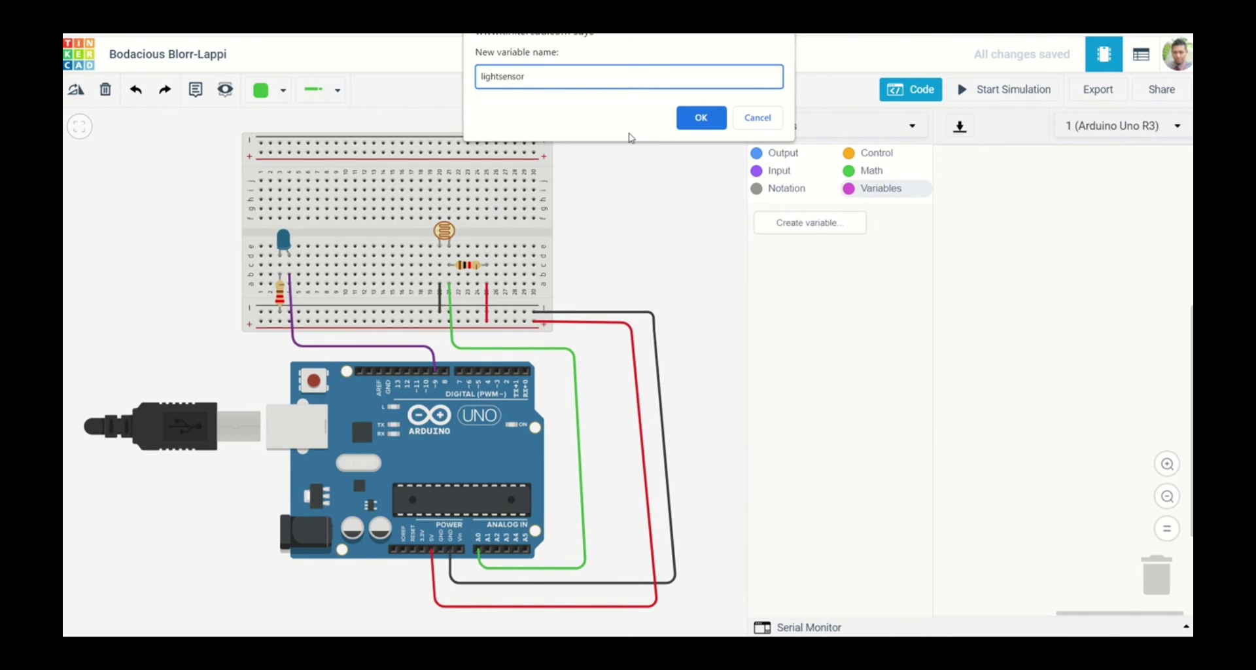
pyautogui.click(687, 119)
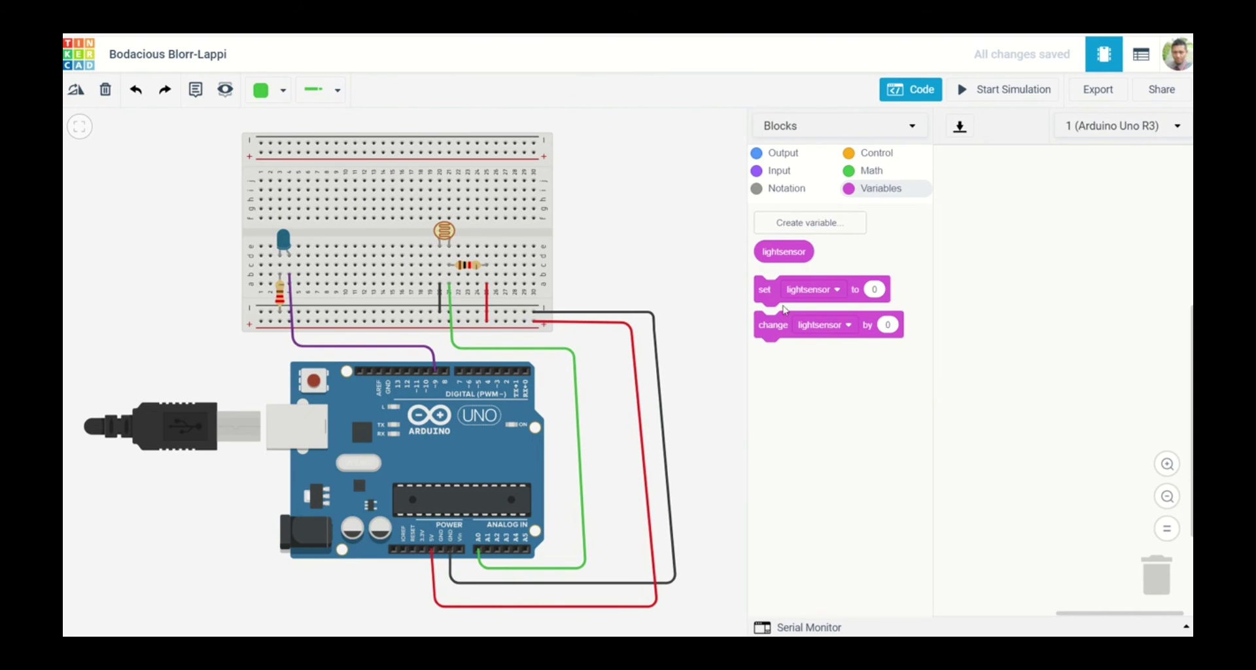
# Add a block that sets the lightsensor variable to the reading of analog pin A0.
pyautogui.moveTo(768, 294); pyautogui.dragTo(972, 237)
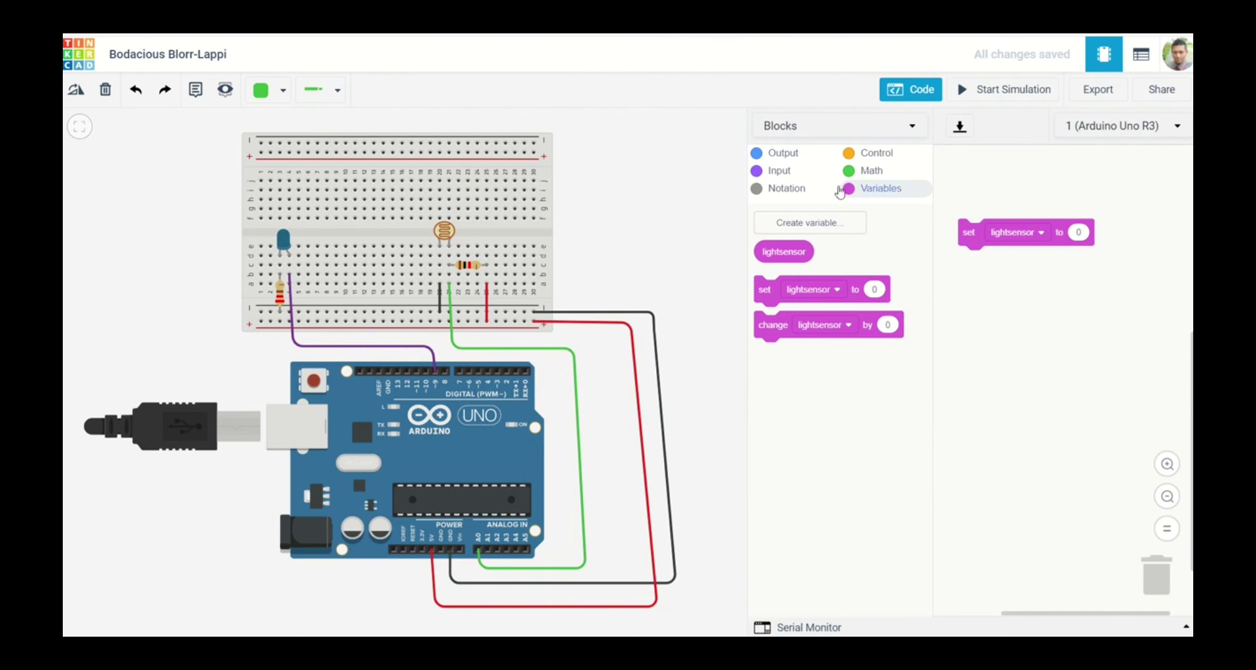
pyautogui.click(790, 172)
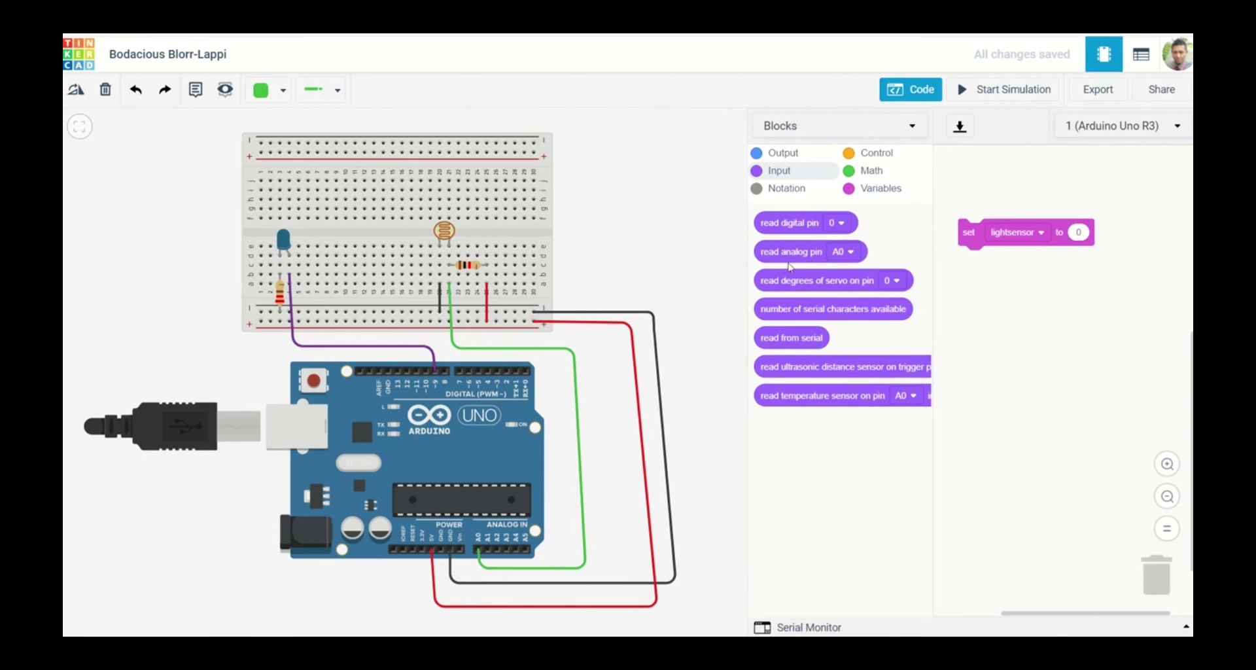
pyautogui.moveTo(857, 268); pyautogui.dragTo(1076, 327)
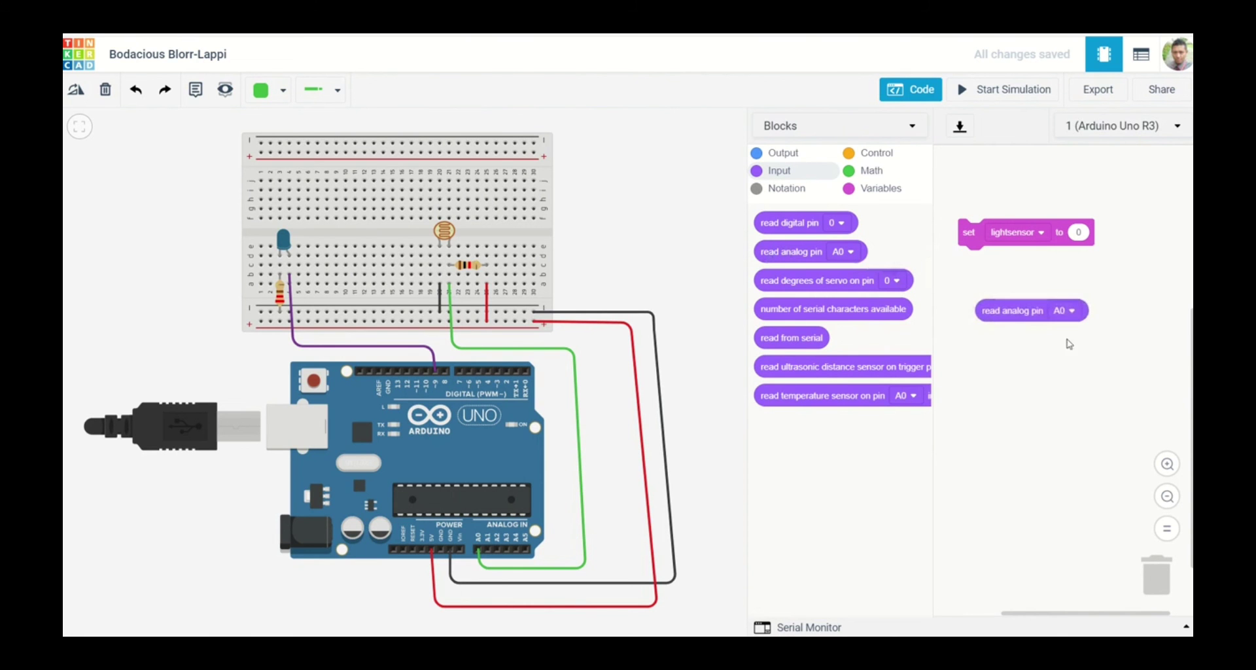
pyautogui.moveTo(994, 312); pyautogui.dragTo(1078, 236)
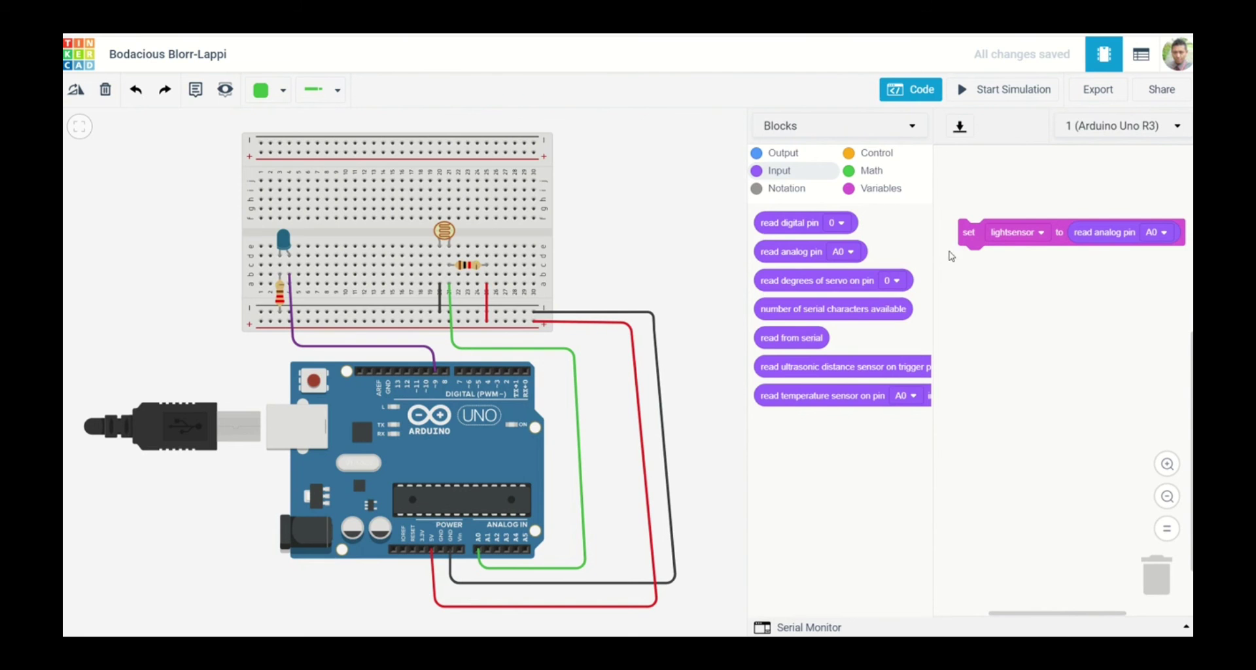
# Add the comment "reead values of our lightsensor for analog pin A0" and attach it above the set lightsensor block.
pyautogui.click(792, 190)
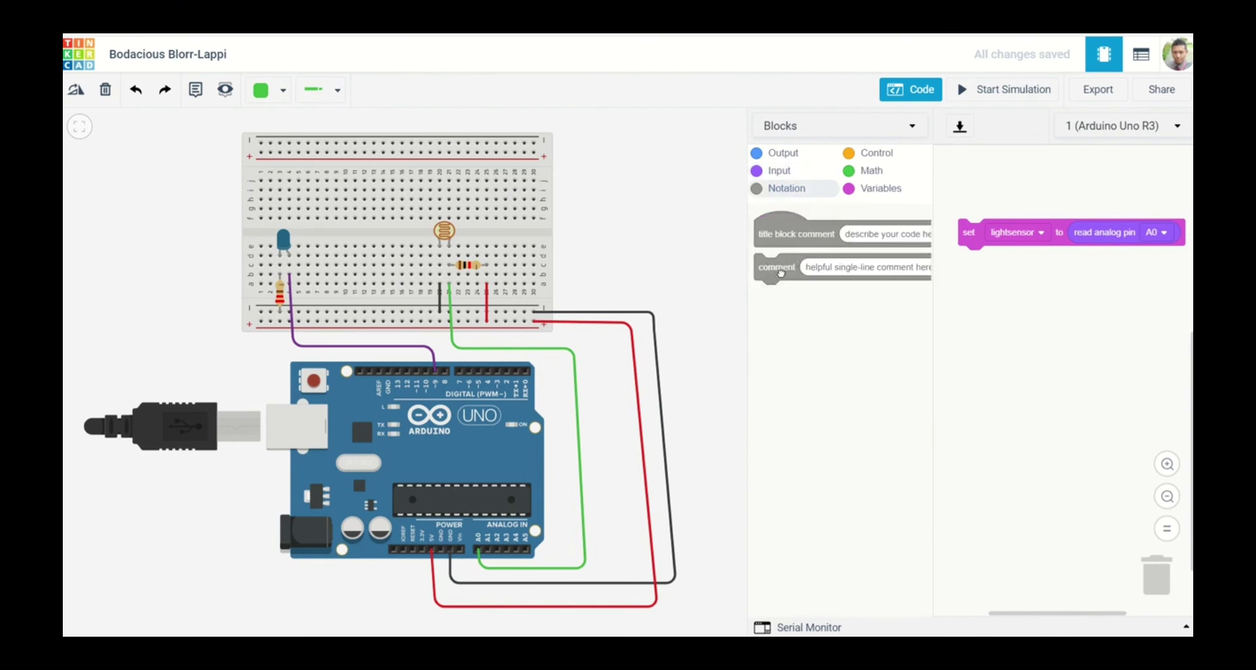
pyautogui.moveTo(780, 273); pyautogui.dragTo(1006, 318)
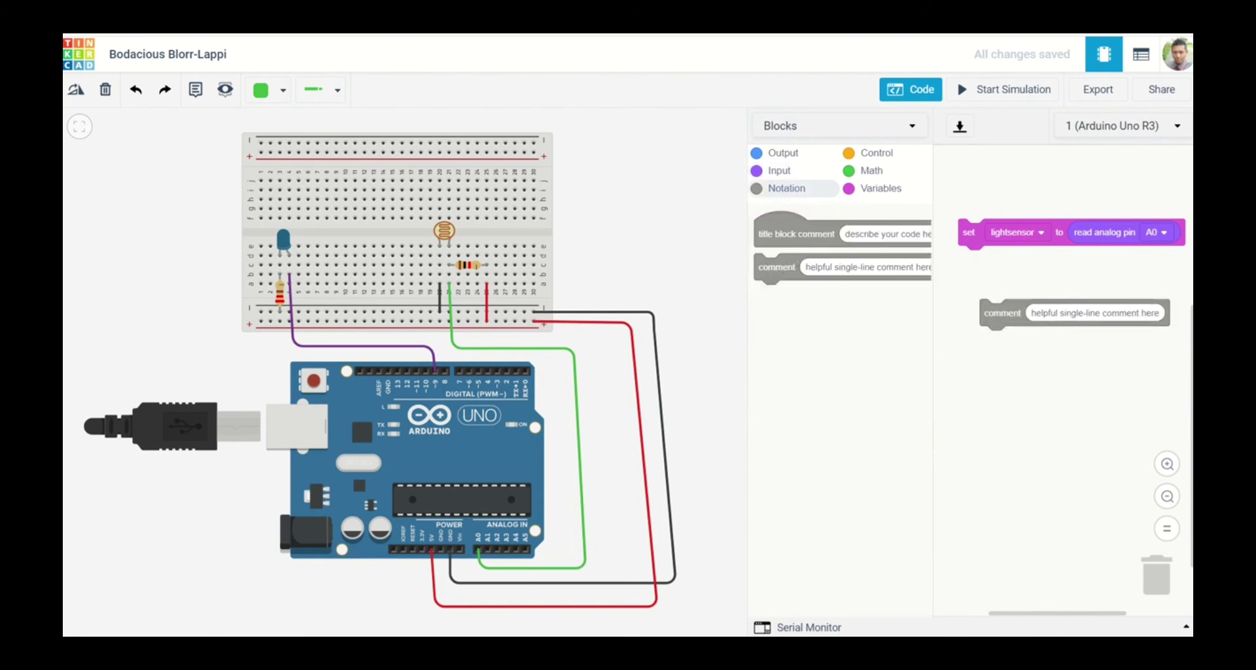
pyautogui.click(1156, 311)
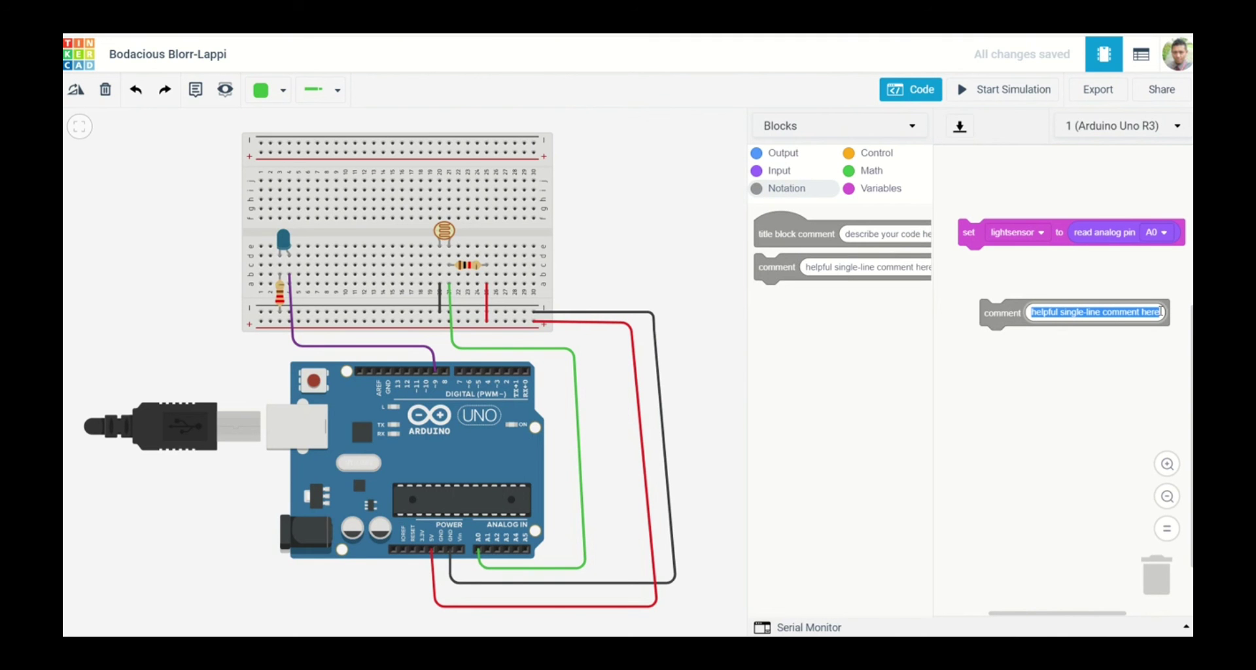
pyautogui.write('reead')
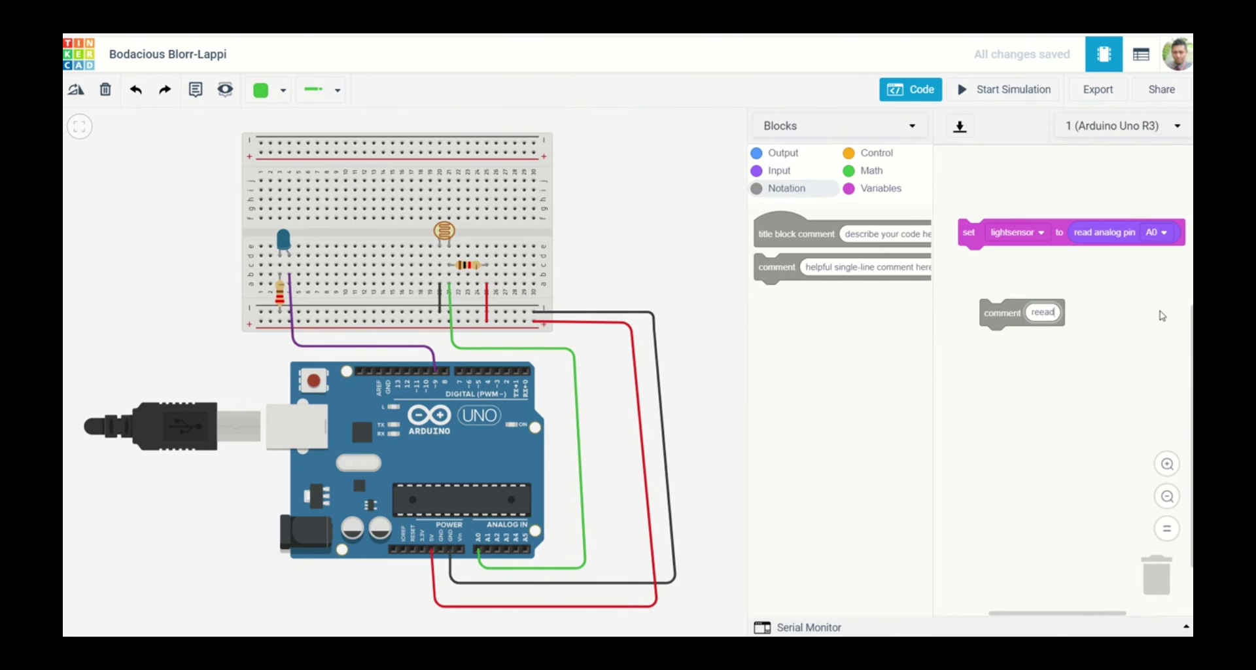
pyautogui.write(' values')
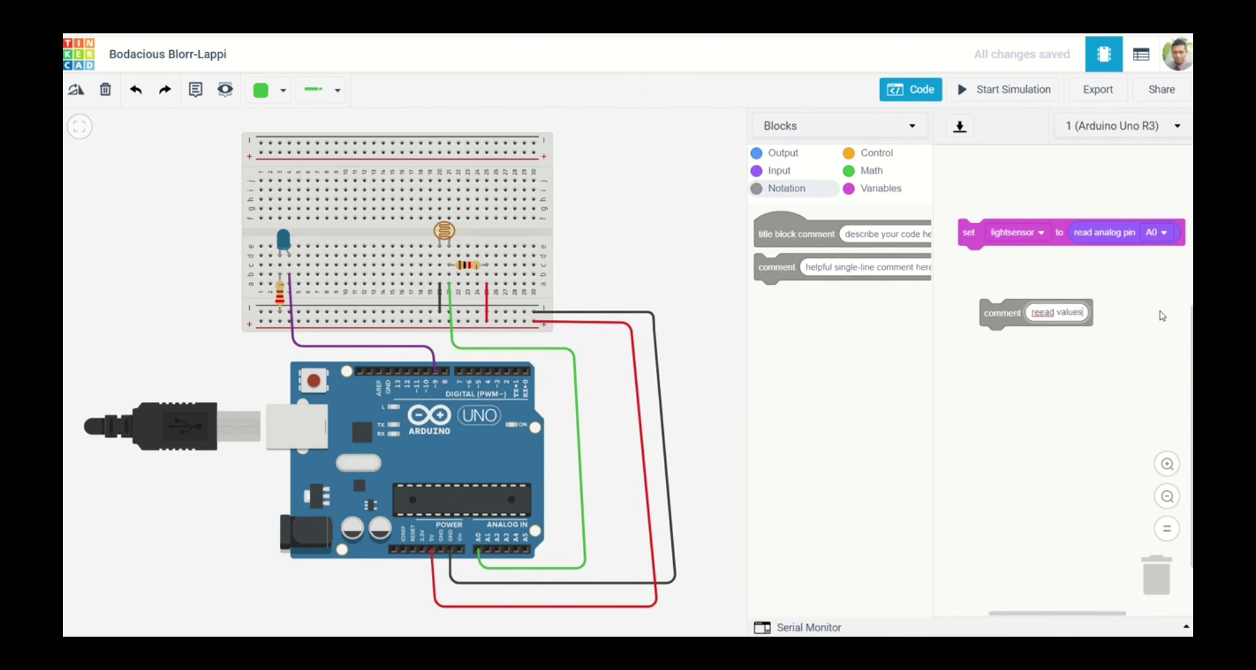
pyautogui.write(' of dur l')
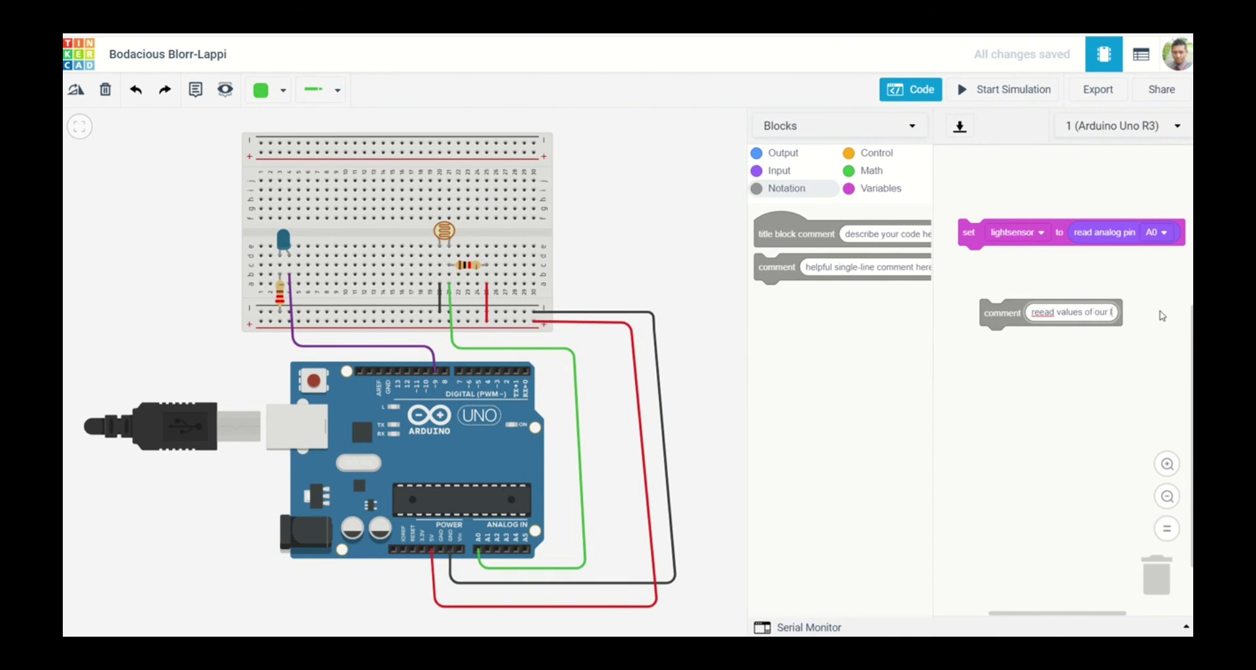
pyautogui.write('ightsensor f')
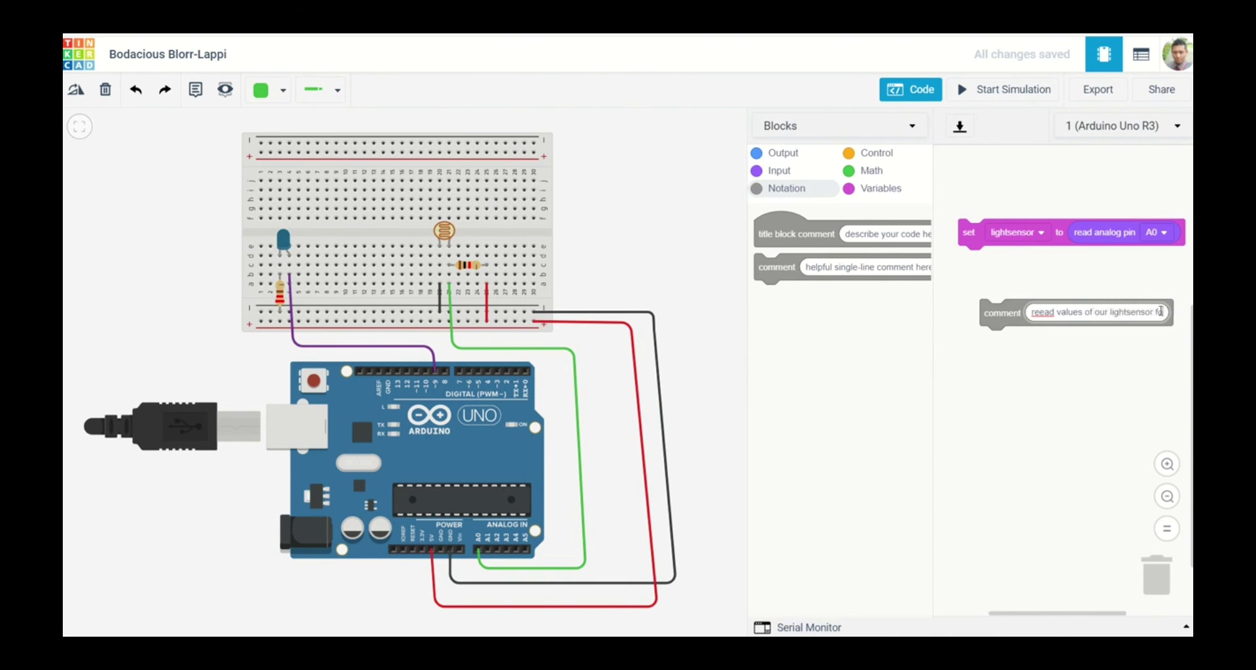
pyautogui.write('or analog pi')
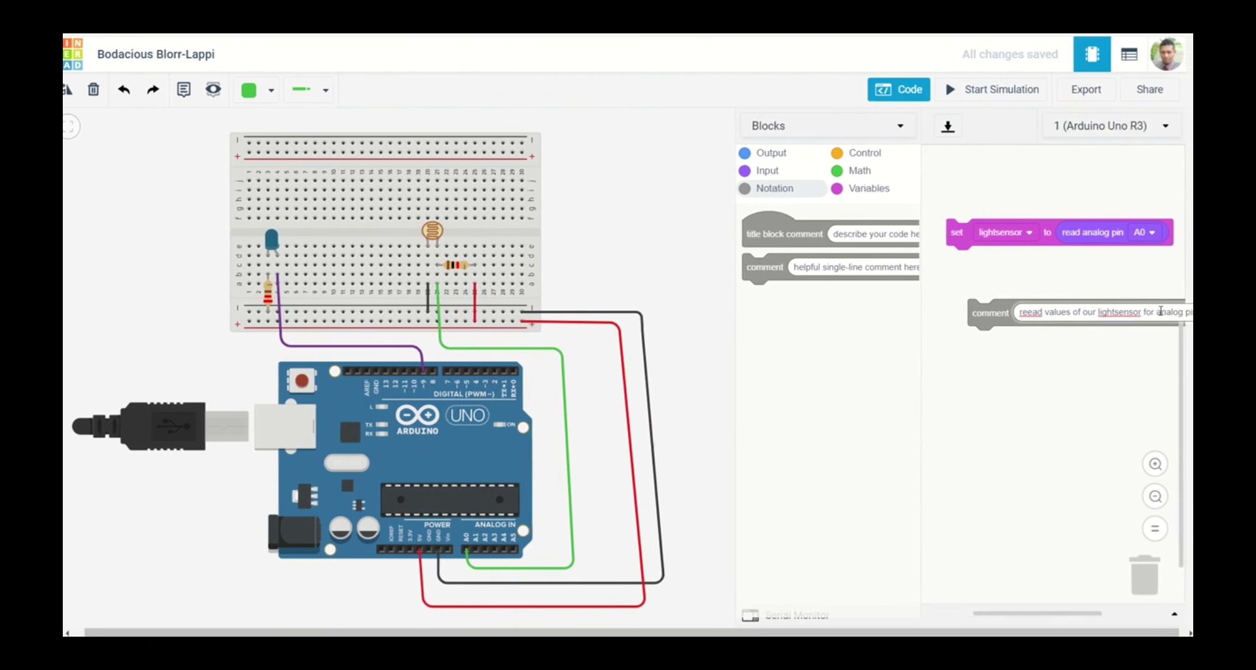
pyautogui.write('n A')
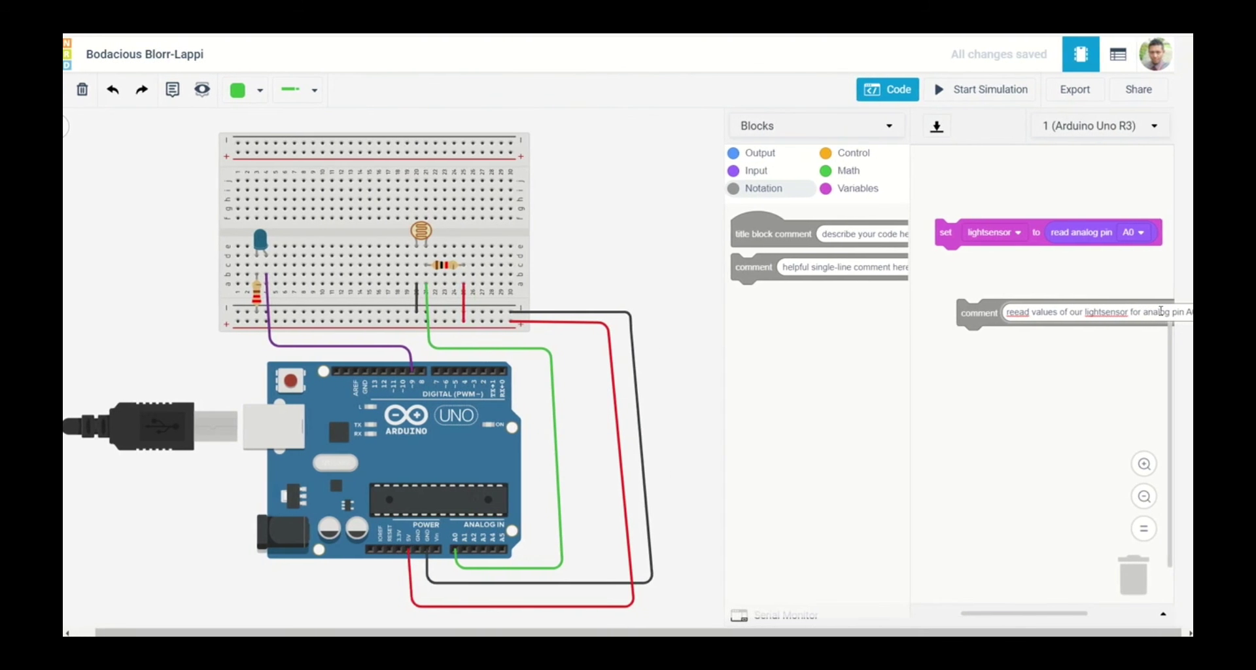
pyautogui.click(1047, 409)
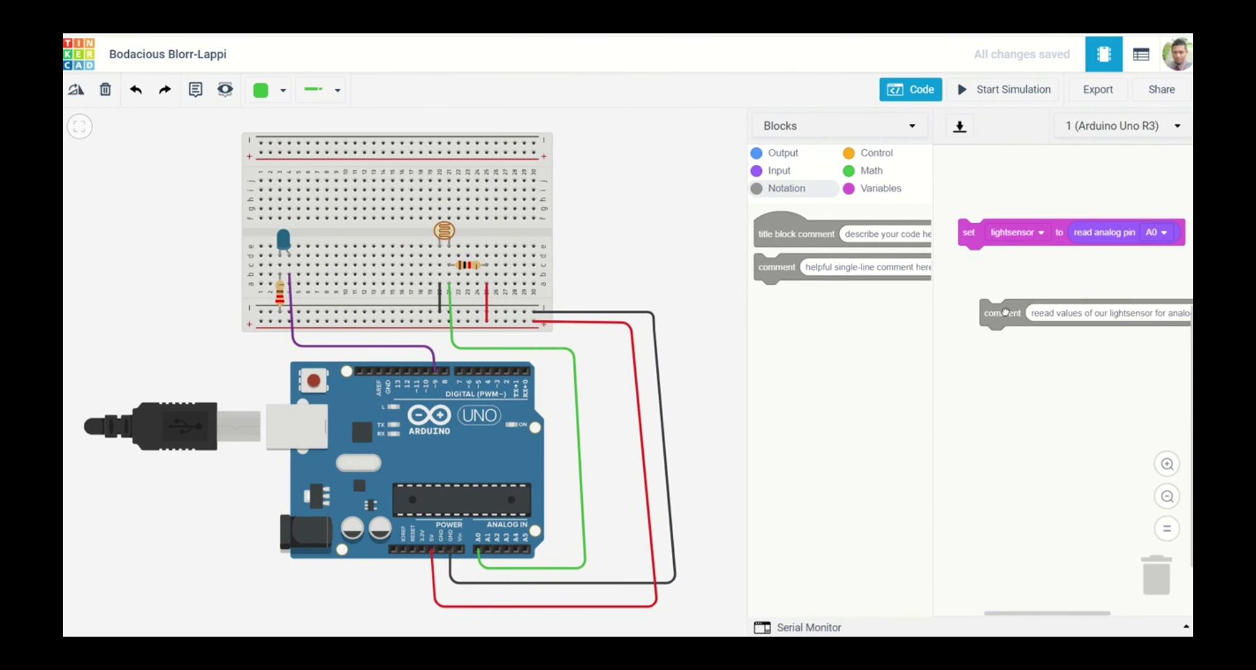
pyautogui.moveTo(1006, 316); pyautogui.dragTo(1009, 240)
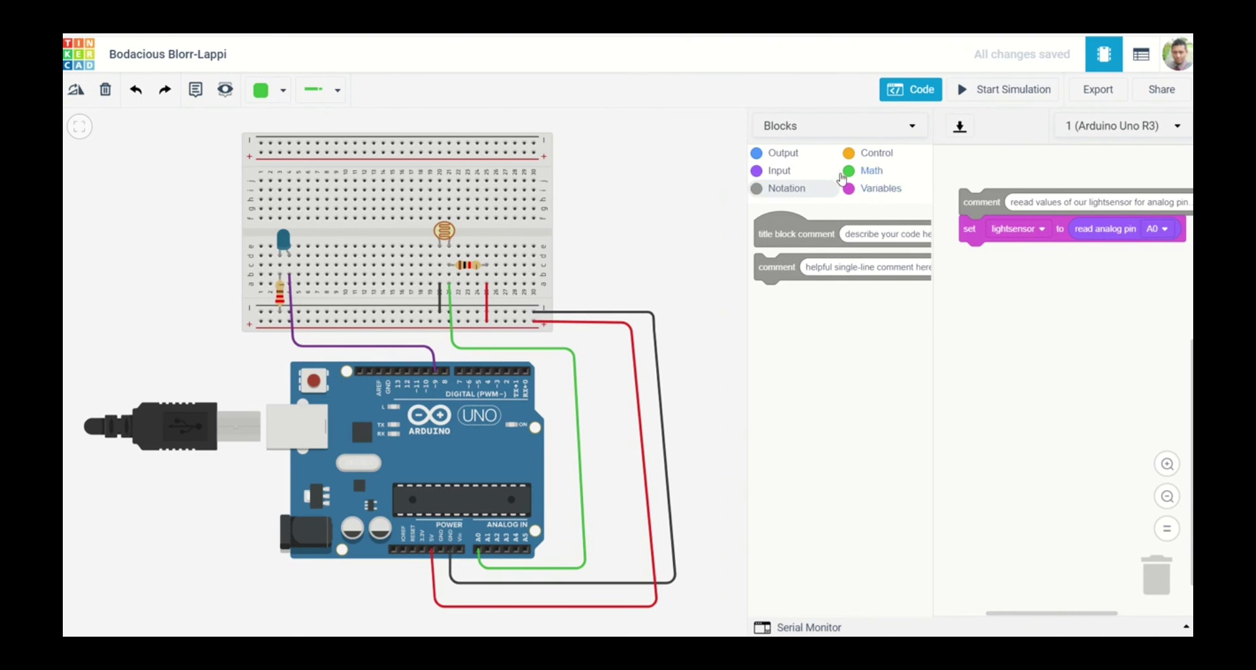
# Attach a print to serial monitor block below the set block, printing the lightsensor variable with newline.
pyautogui.click(799, 157)
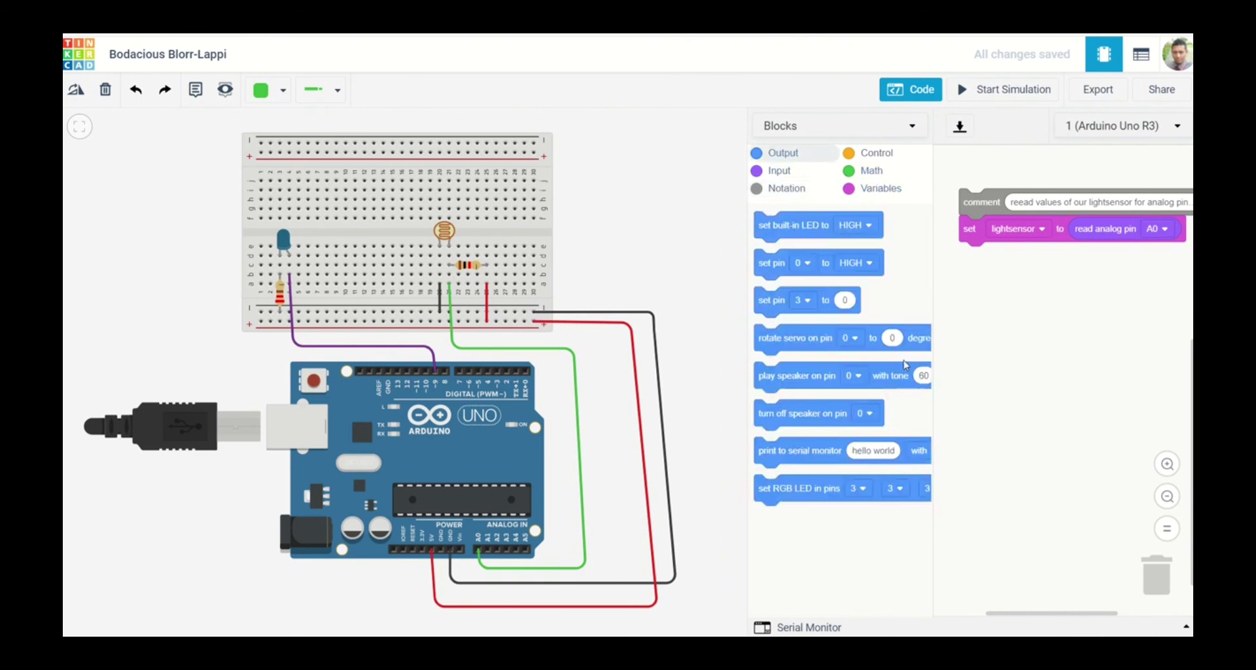
pyautogui.moveTo(788, 452); pyautogui.dragTo(989, 262)
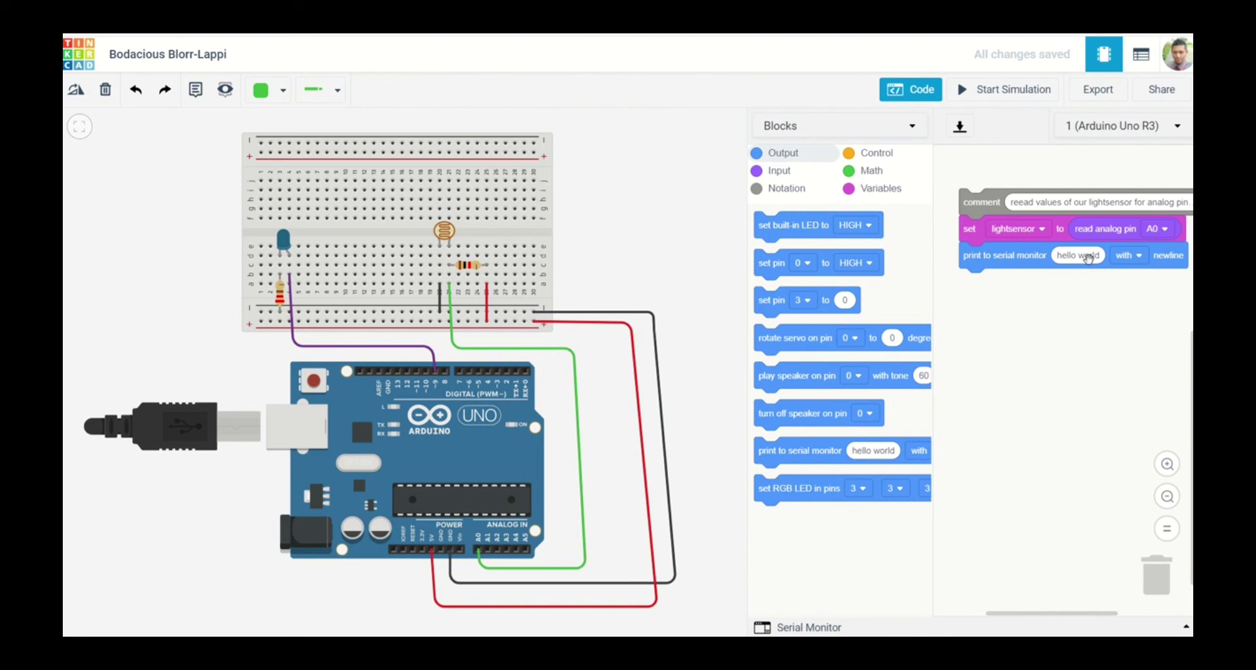
pyautogui.click(908, 194)
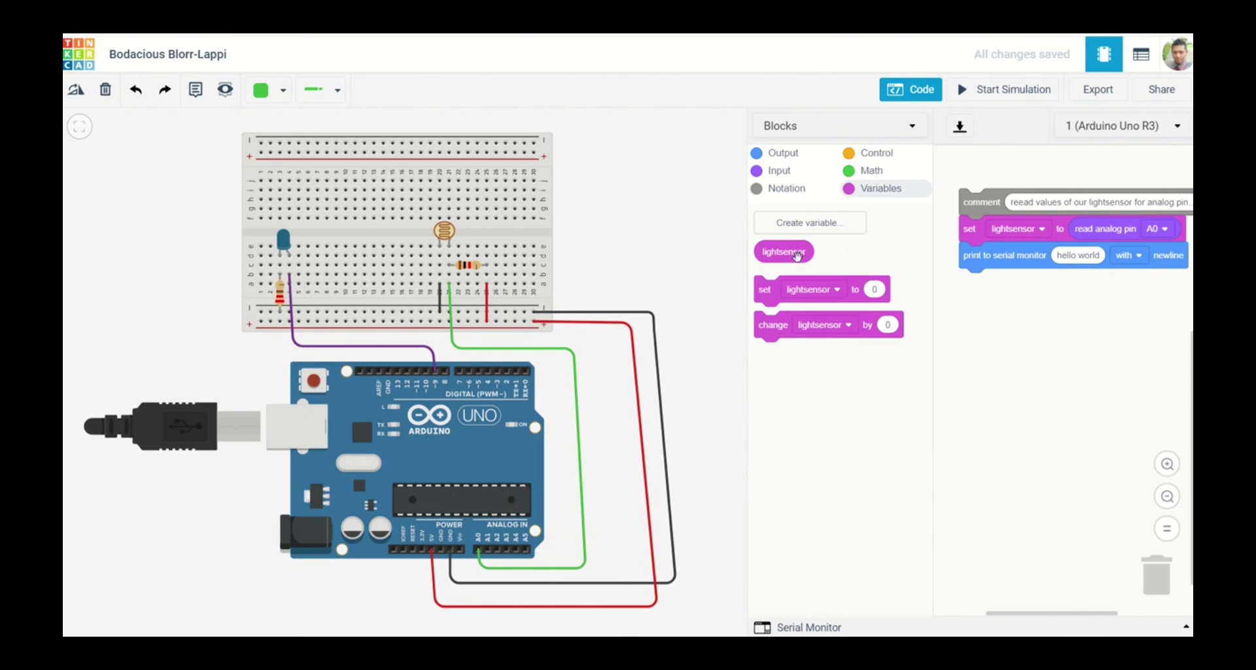
pyautogui.moveTo(795, 255); pyautogui.dragTo(1098, 265)
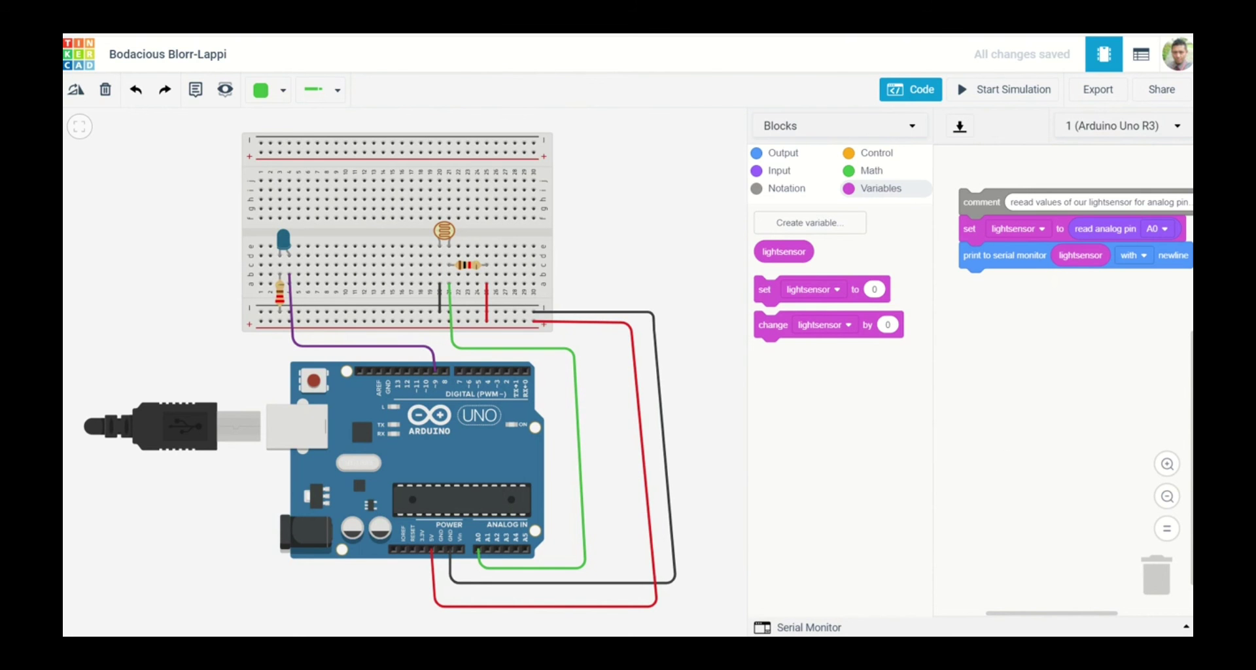
# Start the simulation and show the serial monitor output.
pyautogui.click(802, 628)
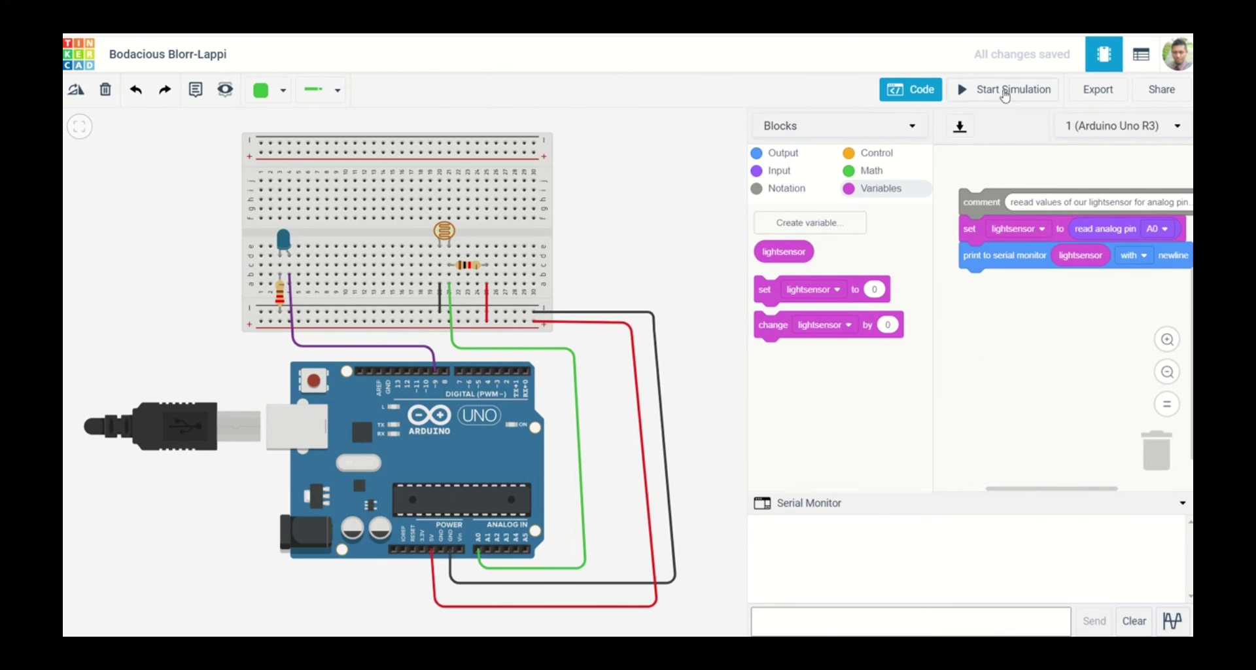
pyautogui.click(827, 510)
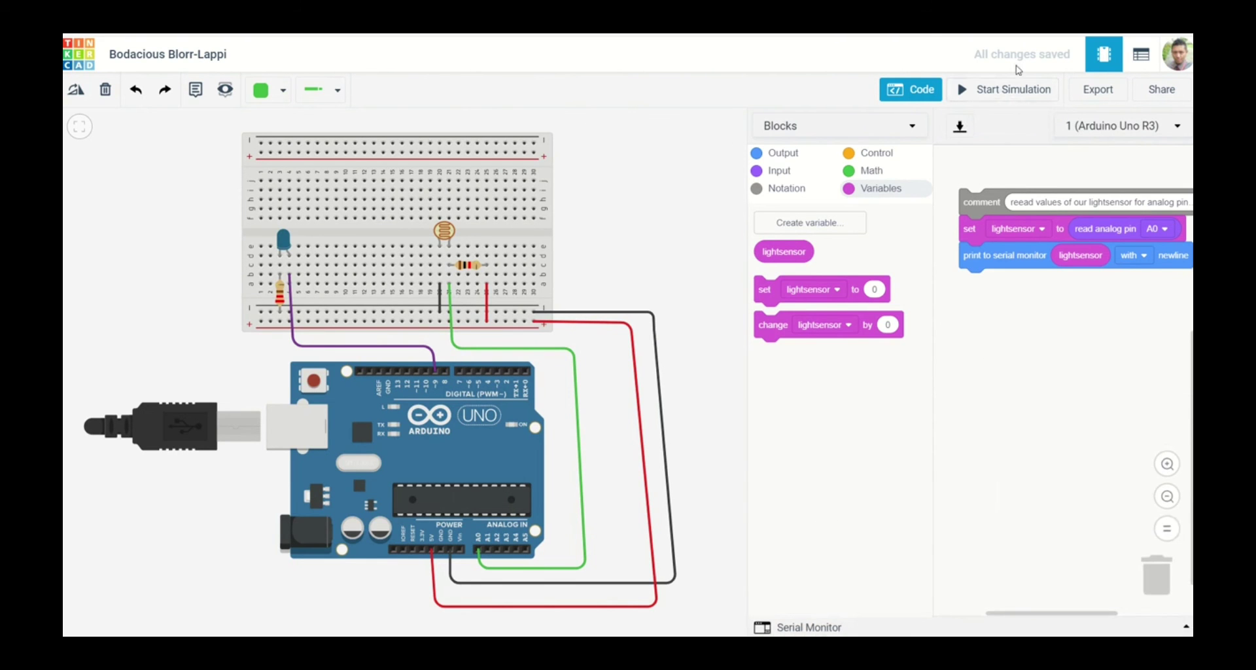
pyautogui.click(995, 97)
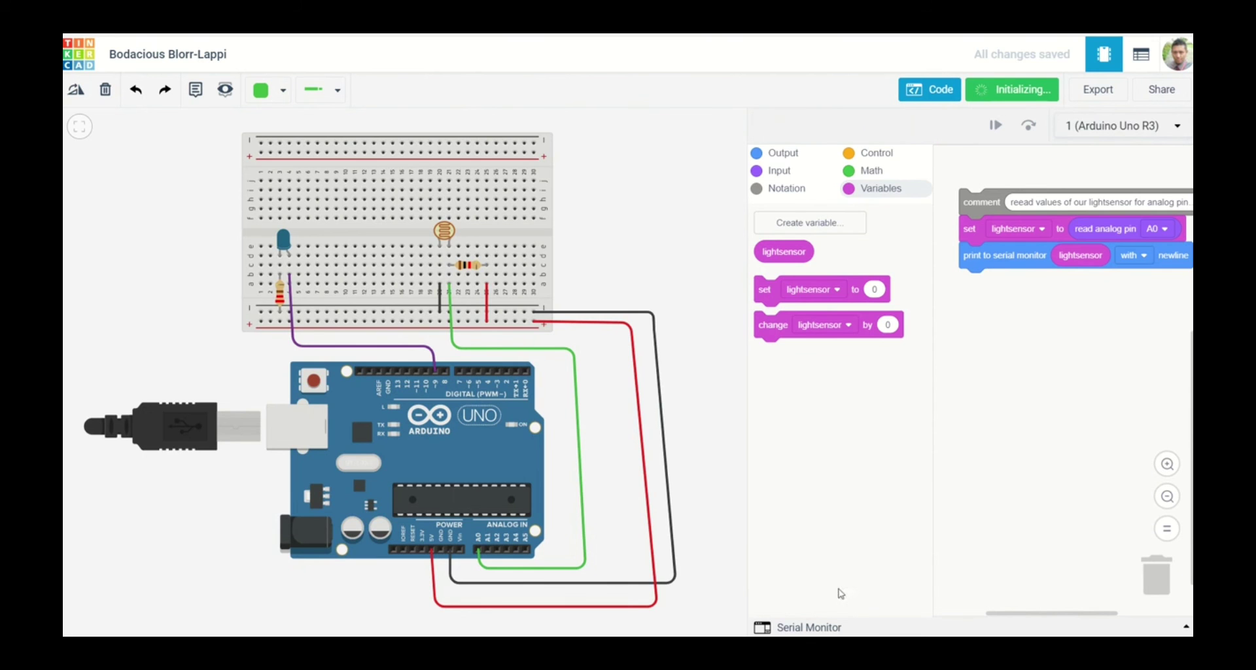
pyautogui.click(792, 629)
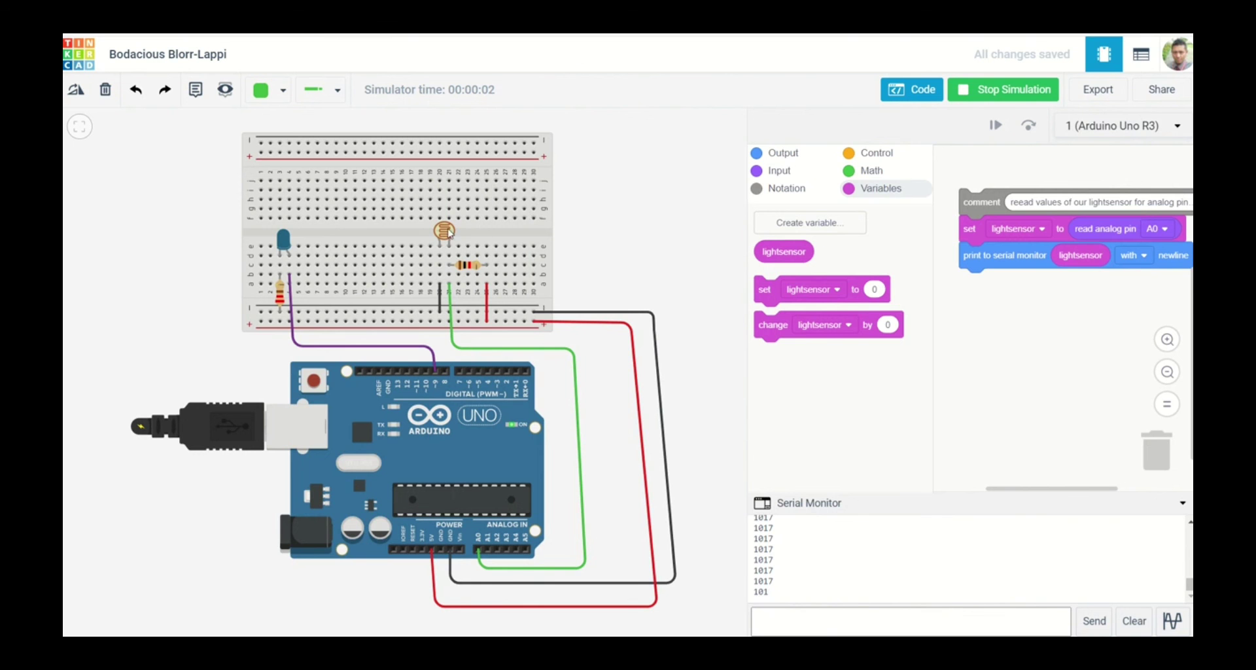
# Test the photoresistor by sweeping its light level from dark to bright, back to dark and up partway, and stop the simulation.
pyautogui.click(449, 232)
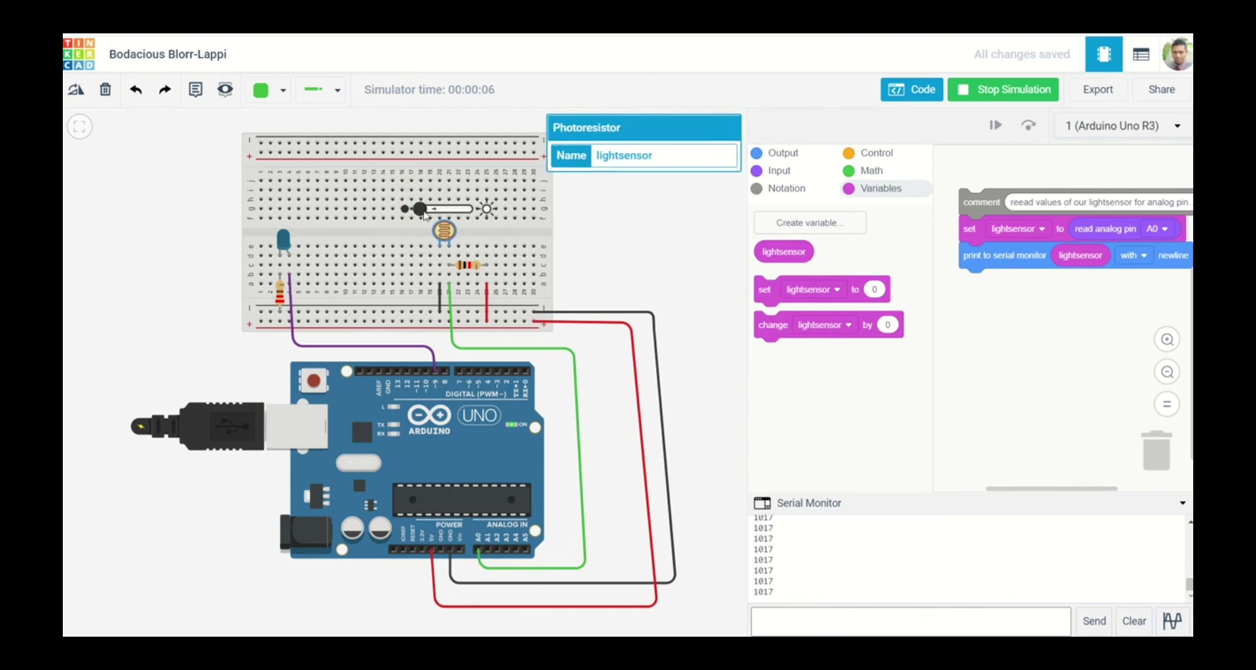
pyautogui.moveTo(428, 211); pyautogui.dragTo(480, 212)
pyautogui.moveTo(469, 210); pyautogui.dragTo(419, 210)
pyautogui.moveTo(421, 210); pyautogui.dragTo(440, 210)
pyautogui.click(956, 94)
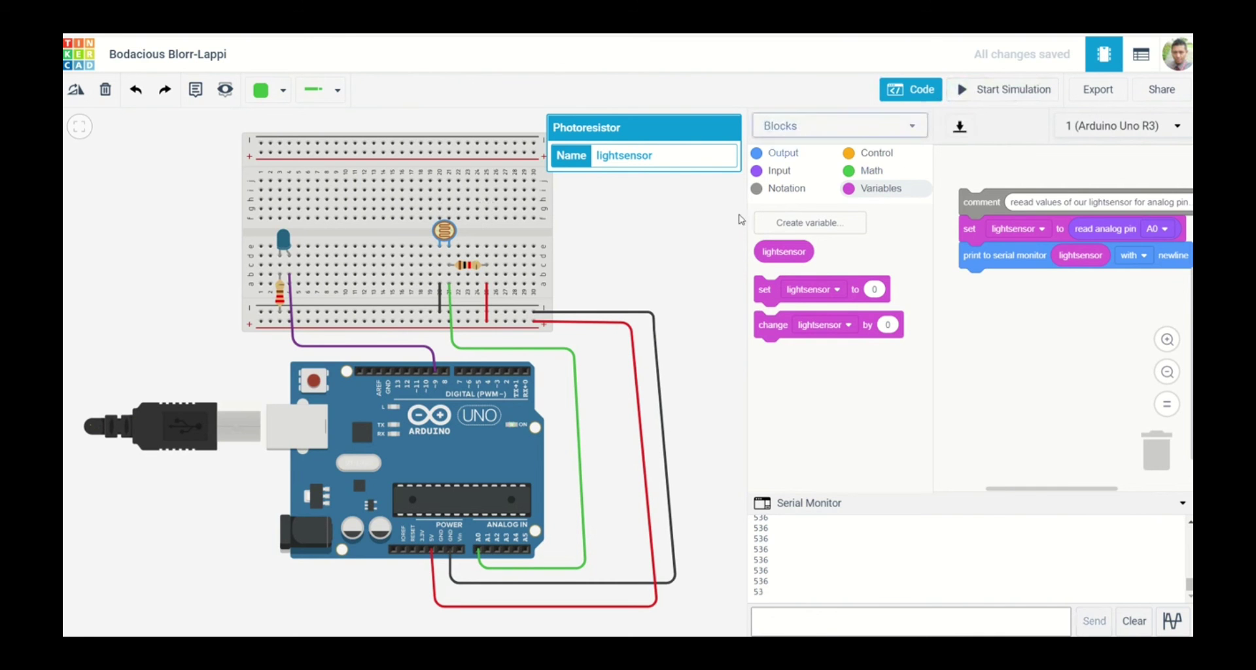
pyautogui.click(702, 234)
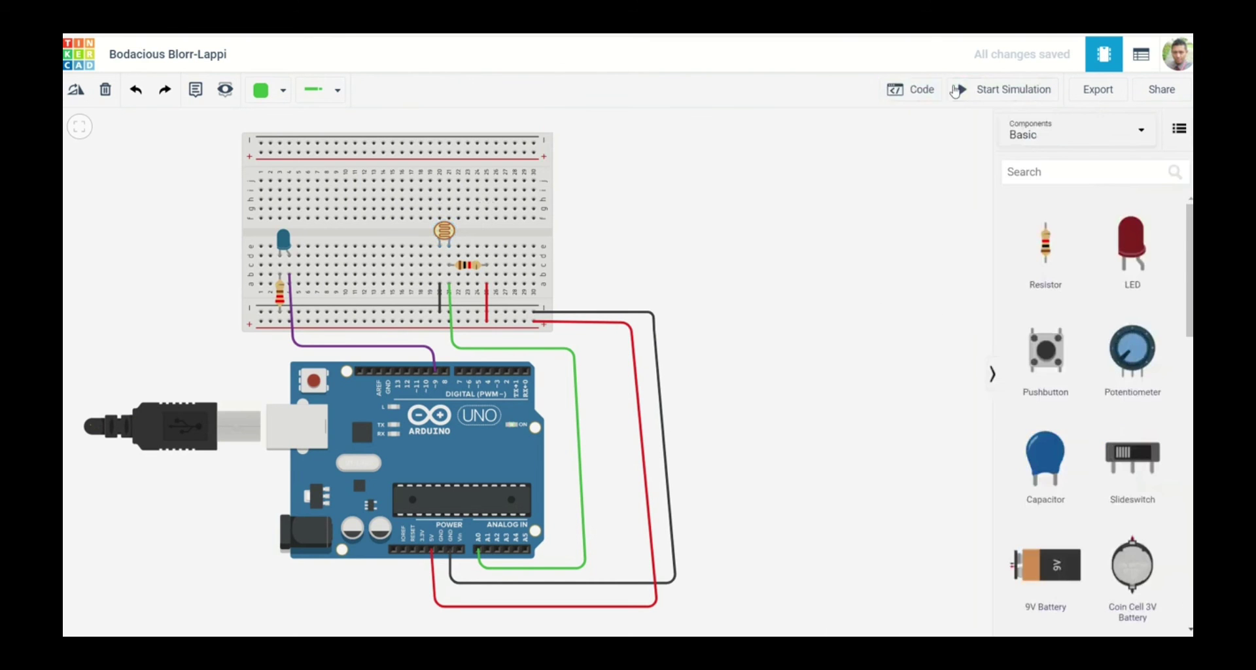
# Add an analog set pin block to the code workspace and set its pin to 9.
pyautogui.click(921, 94)
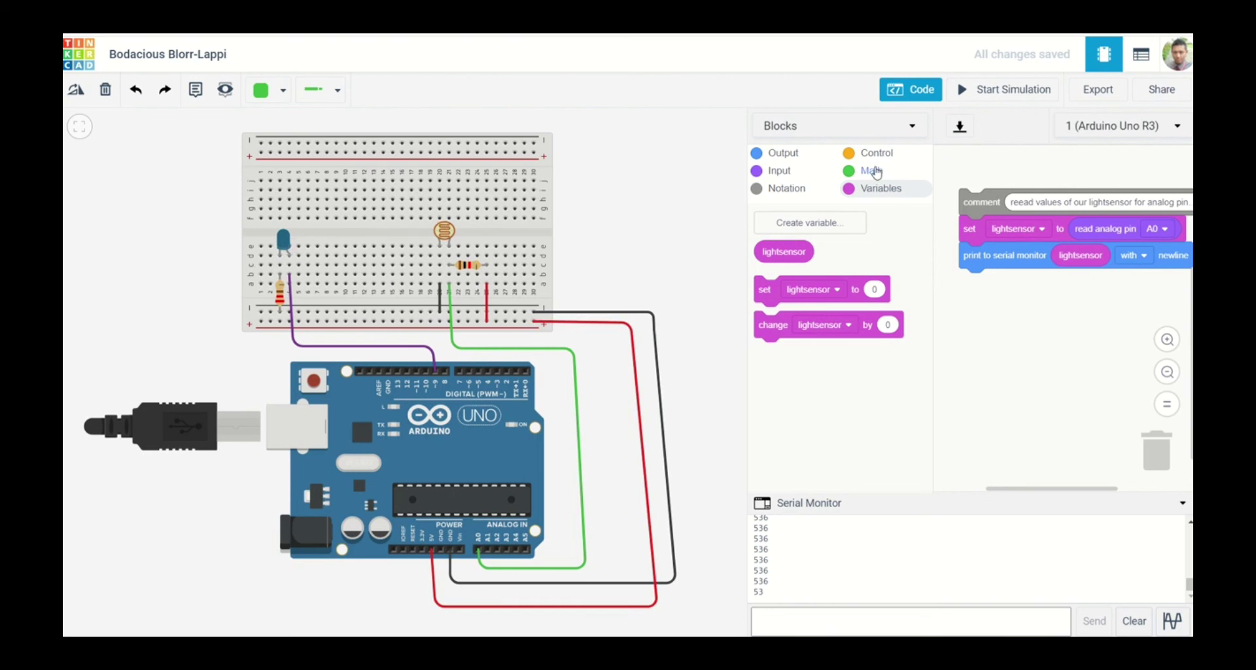
pyautogui.click(791, 156)
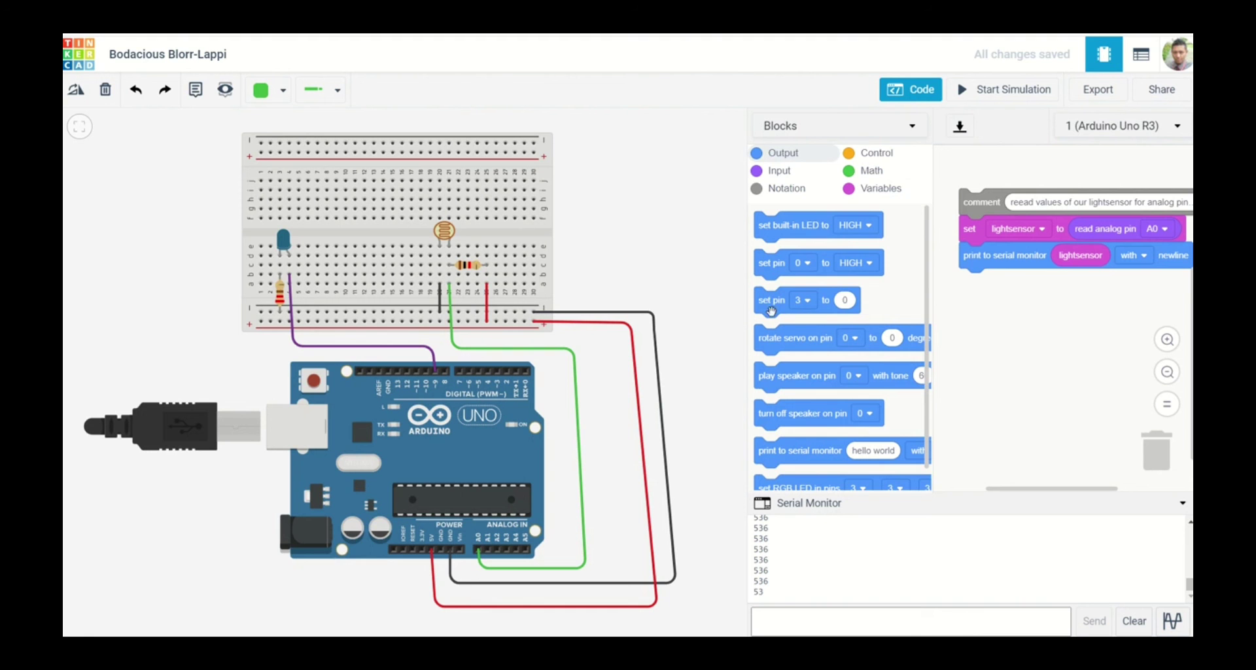
pyautogui.moveTo(772, 307); pyautogui.dragTo(1000, 333)
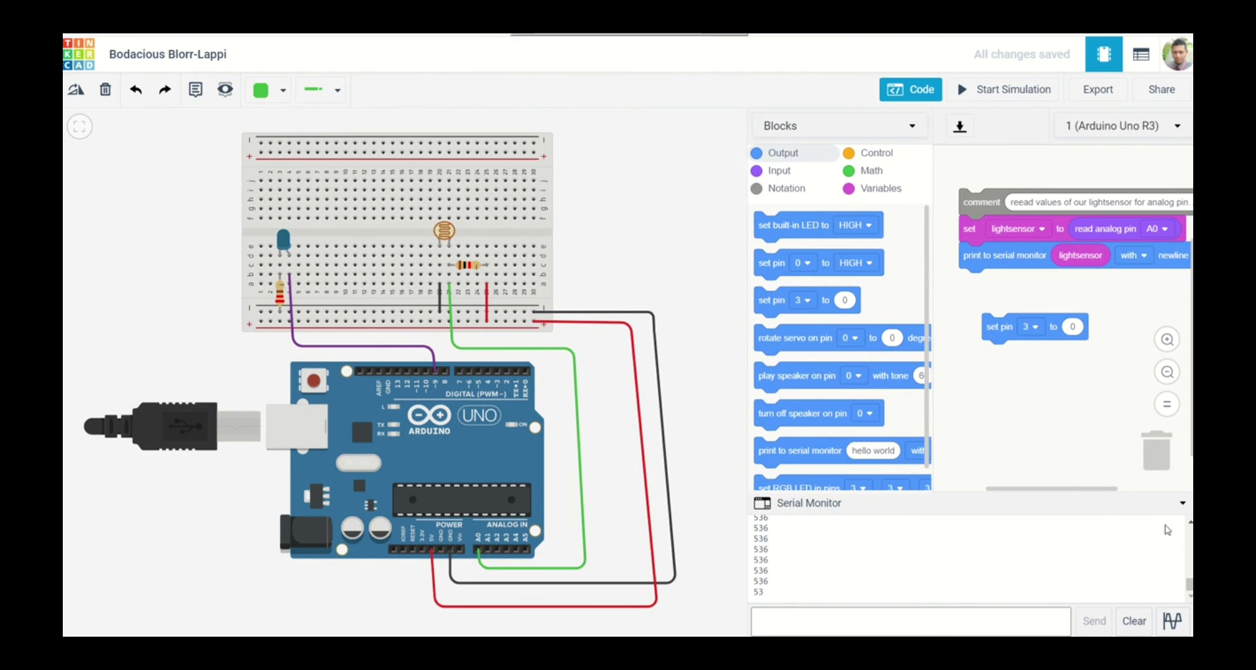
pyautogui.click(1034, 327)
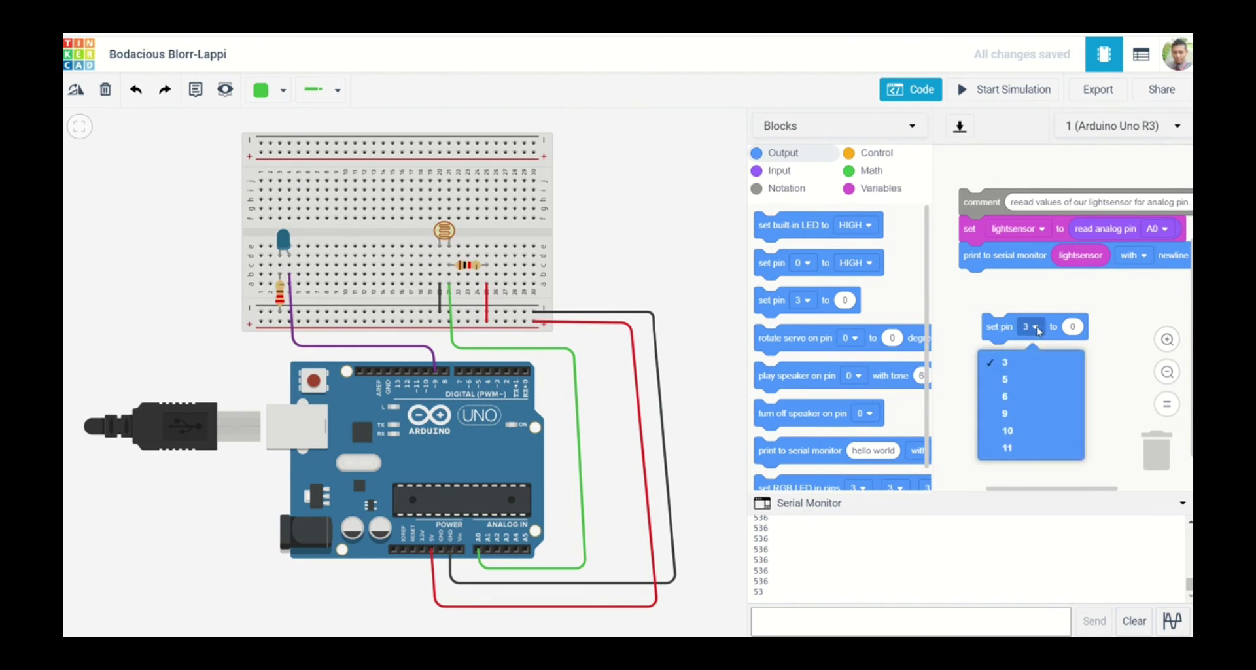
pyautogui.click(1051, 449)
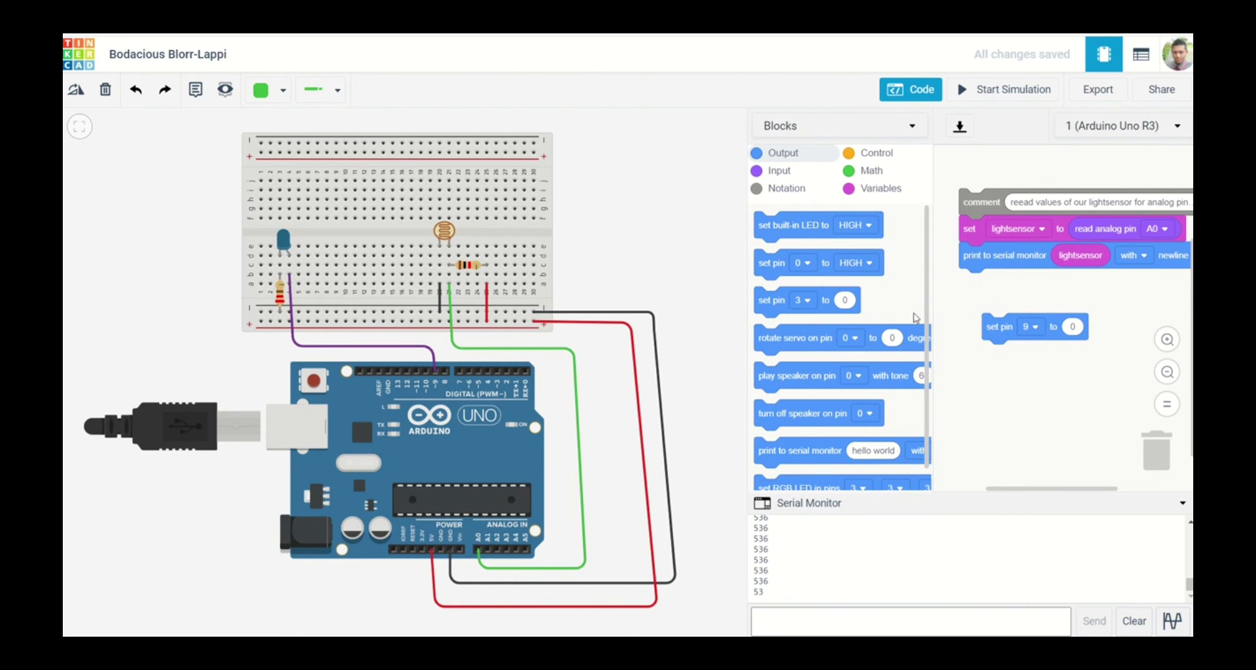
# Add a map block to the workspace and insert the lightsensor variable as the value it maps.
pyautogui.click(875, 176)
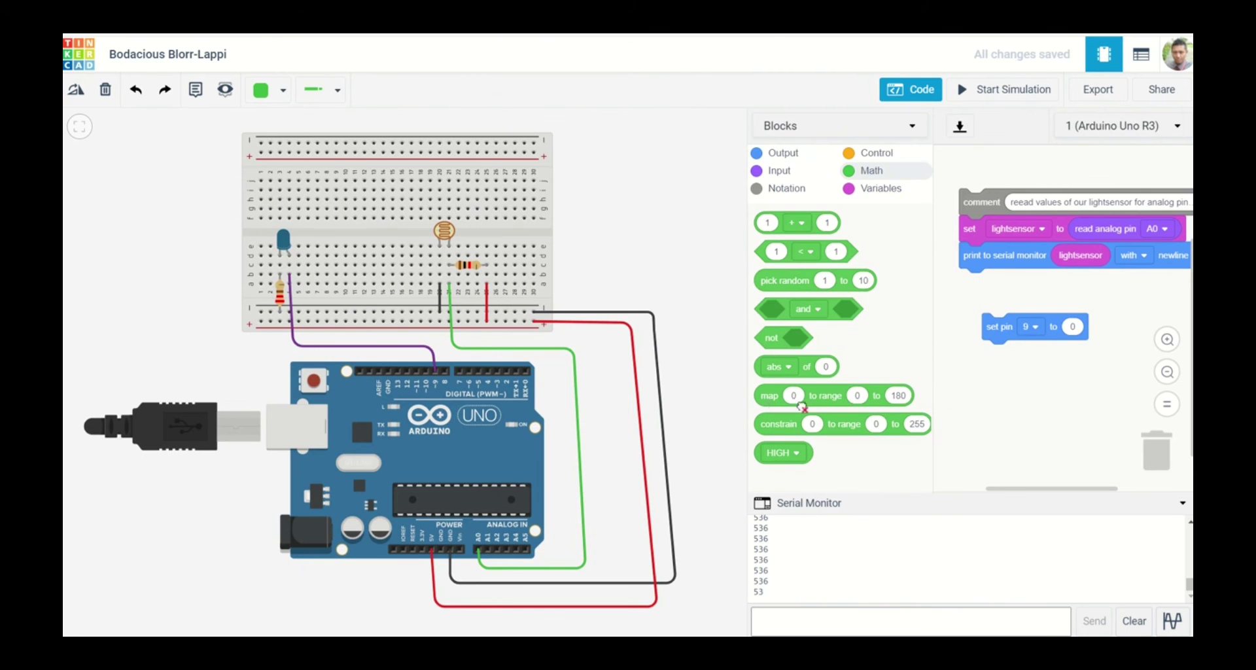
pyautogui.moveTo(782, 402); pyautogui.dragTo(973, 386)
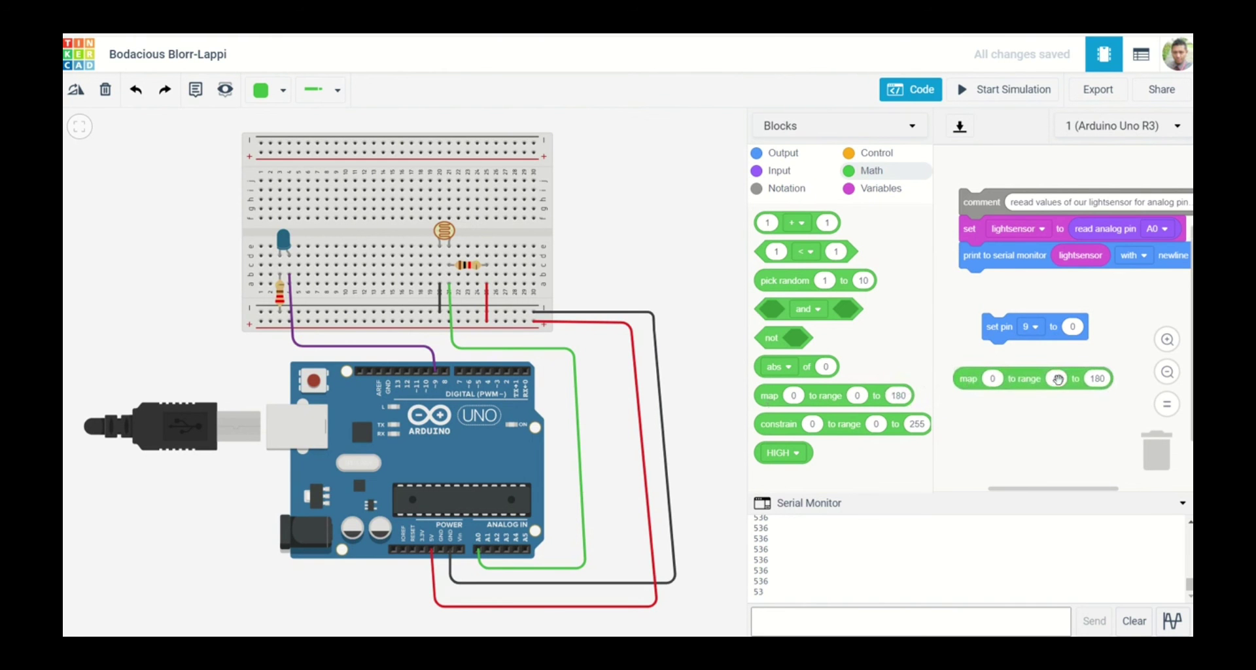
pyautogui.click(874, 189)
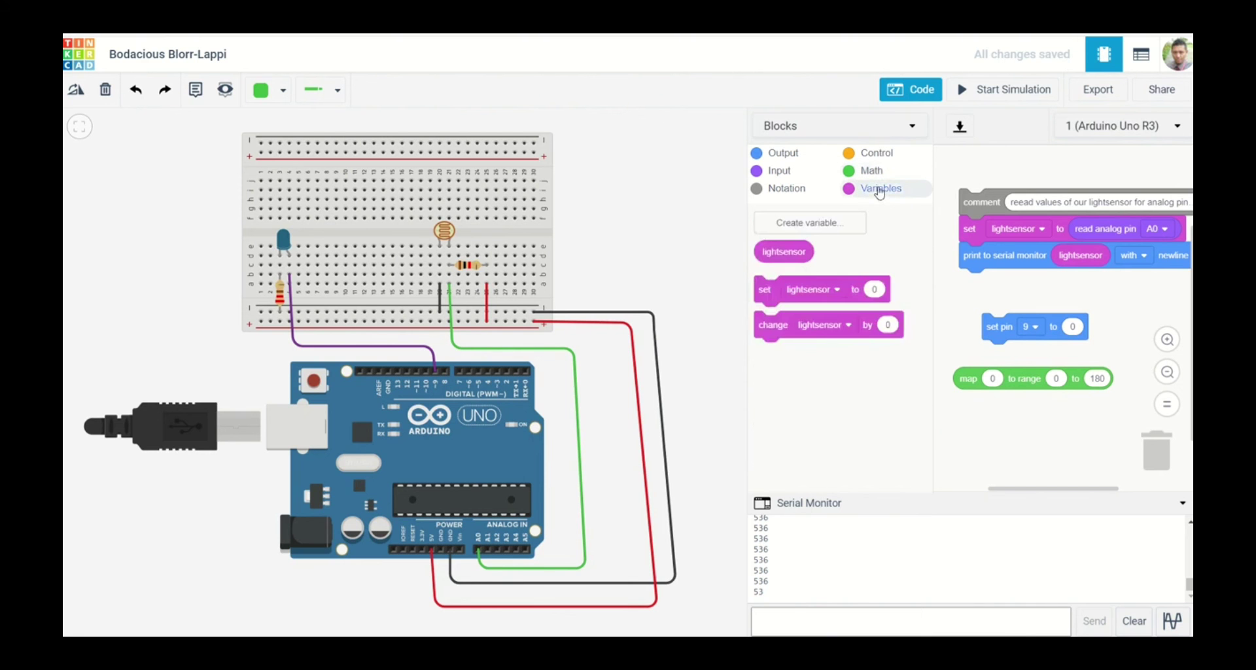
pyautogui.moveTo(790, 253); pyautogui.dragTo(1020, 376)
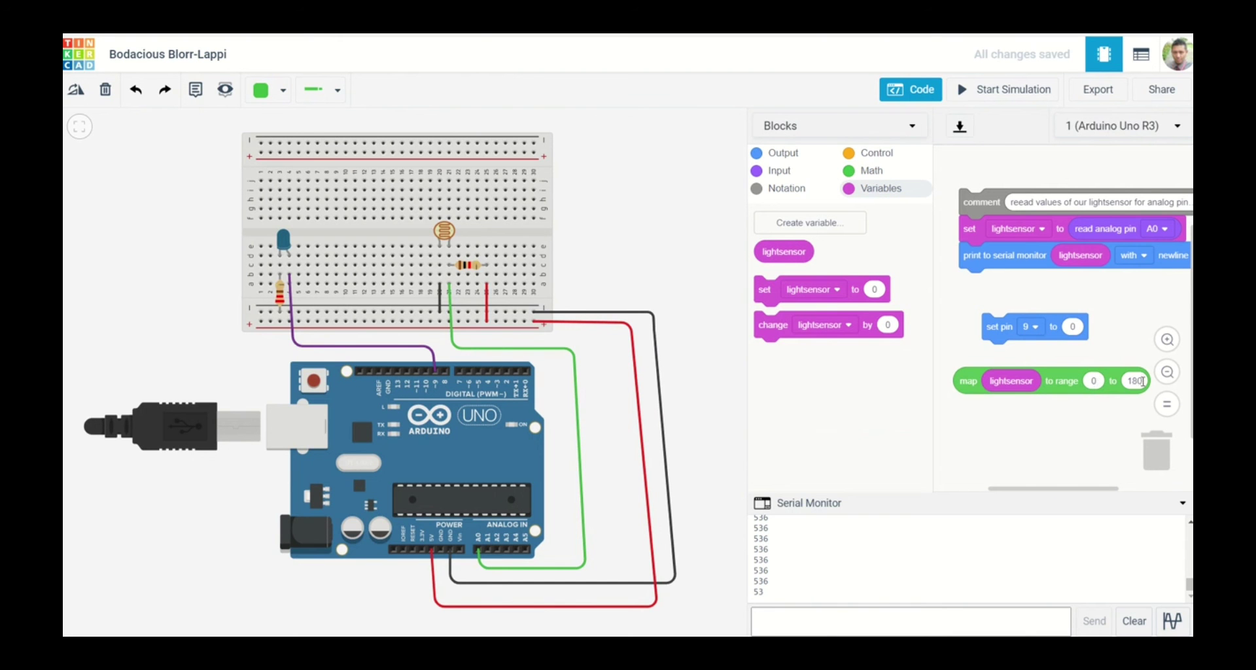
# Set the map block's upper range limit to 255 and insert the block as the value of the set pin 9 block.
pyautogui.moveTo(1141, 380); pyautogui.dragTo(1130, 382)
pyautogui.click(1129, 382)
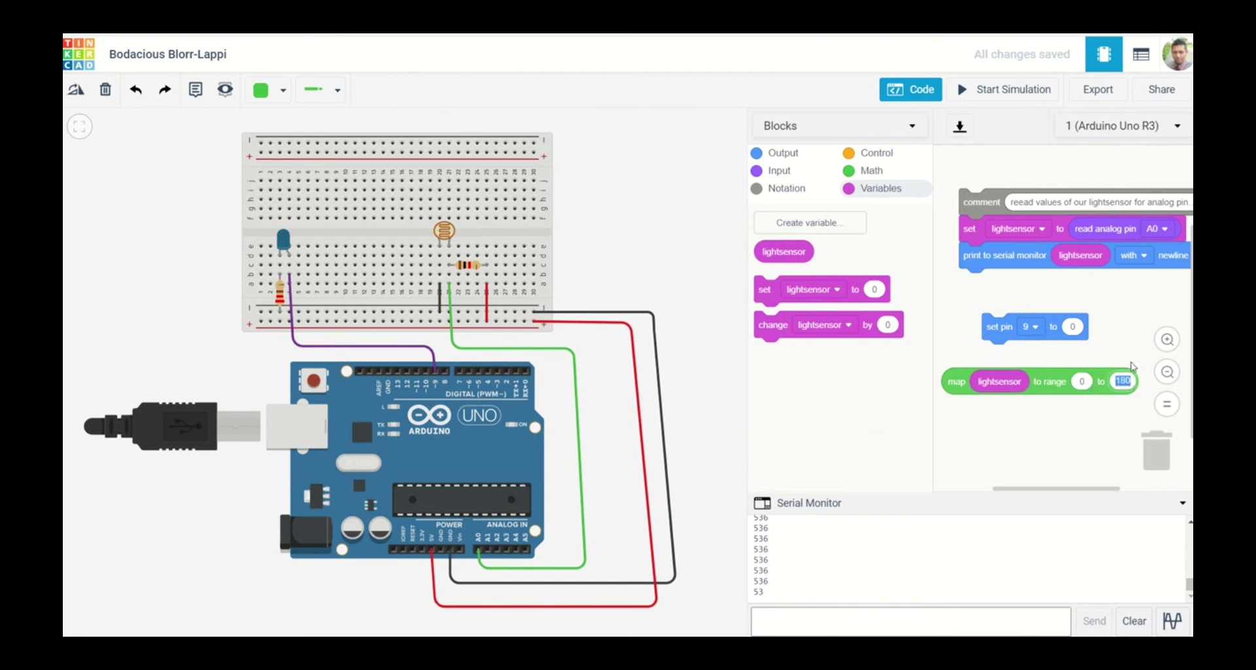
pyautogui.write('255')
pyautogui.click(1116, 449)
pyautogui.moveTo(1049, 387); pyautogui.dragTo(1115, 329)
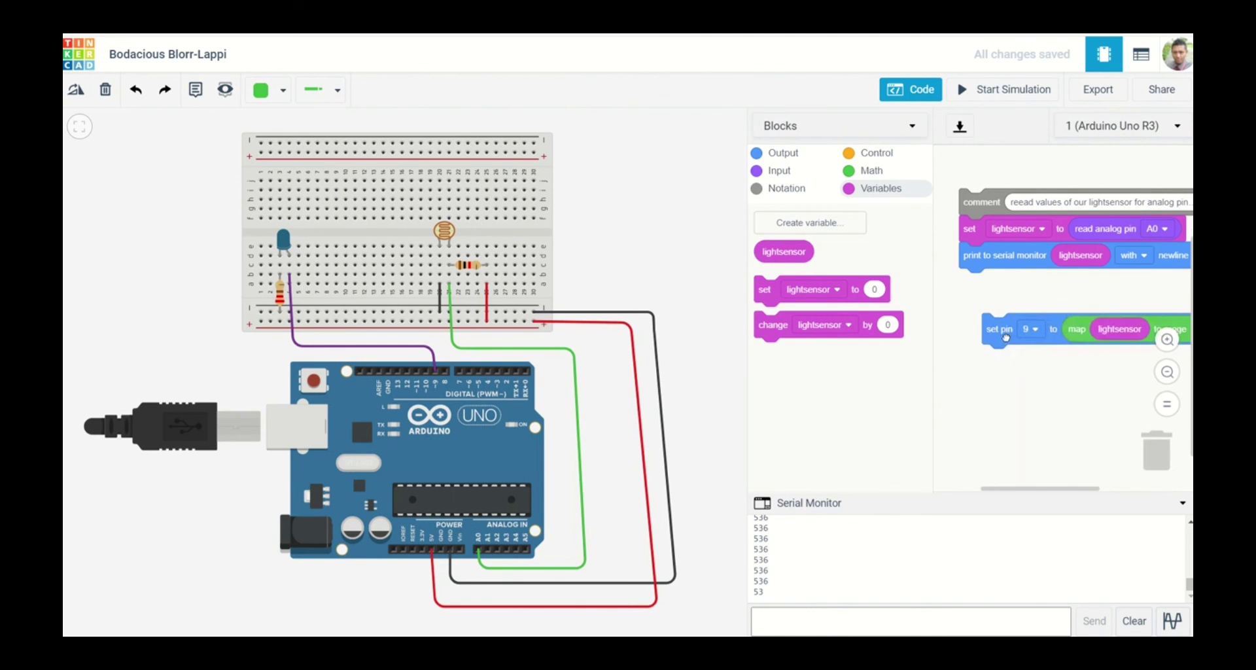
pyautogui.moveTo(1006, 336); pyautogui.dragTo(978, 371)
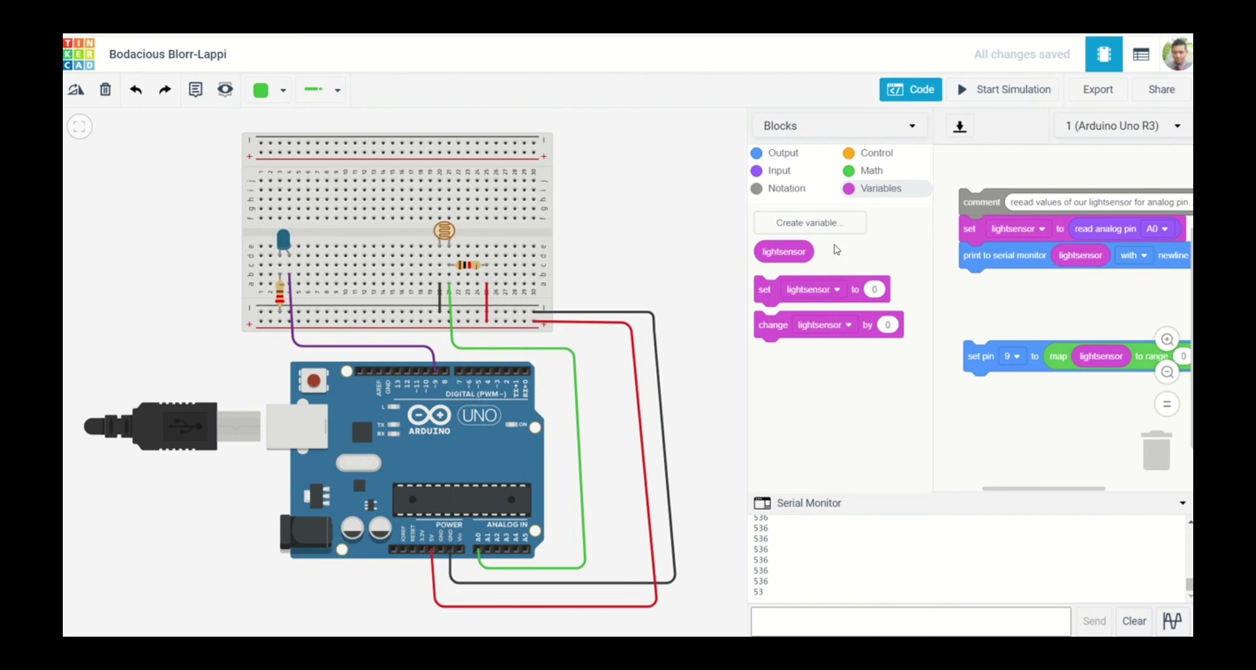
# Add the comment "use analog values map to 0 to 255 send to LED" directly above the set pin 9 block.
pyautogui.click(785, 189)
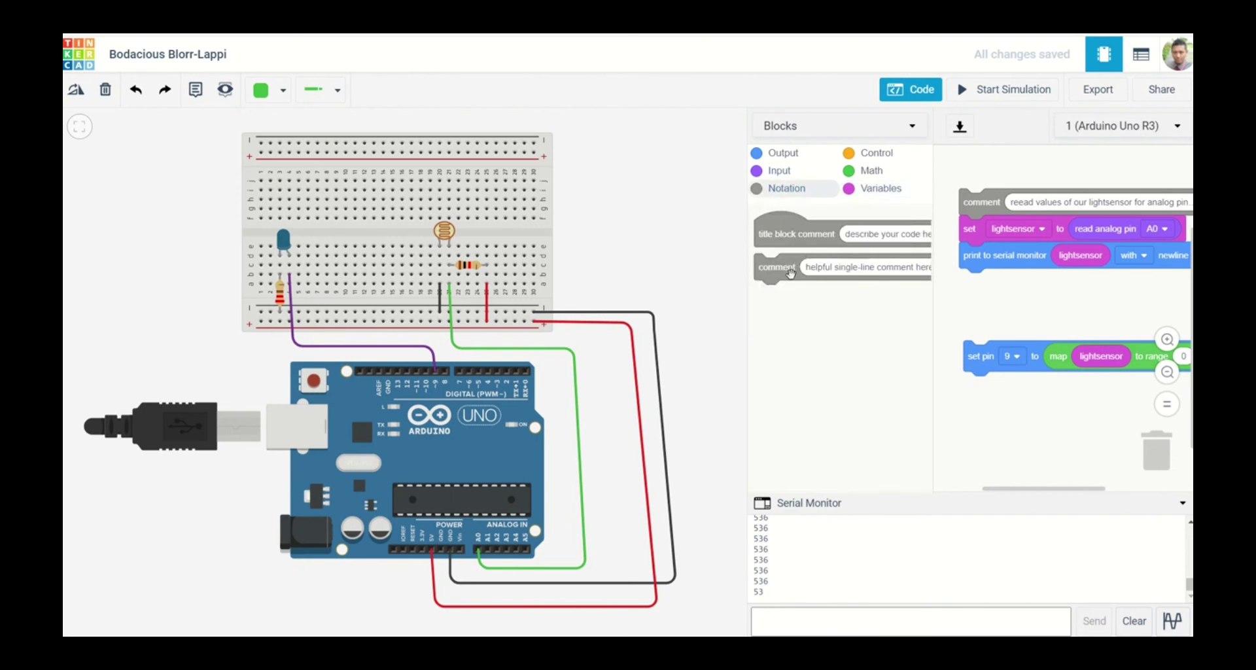
pyautogui.moveTo(790, 274); pyautogui.dragTo(1006, 322)
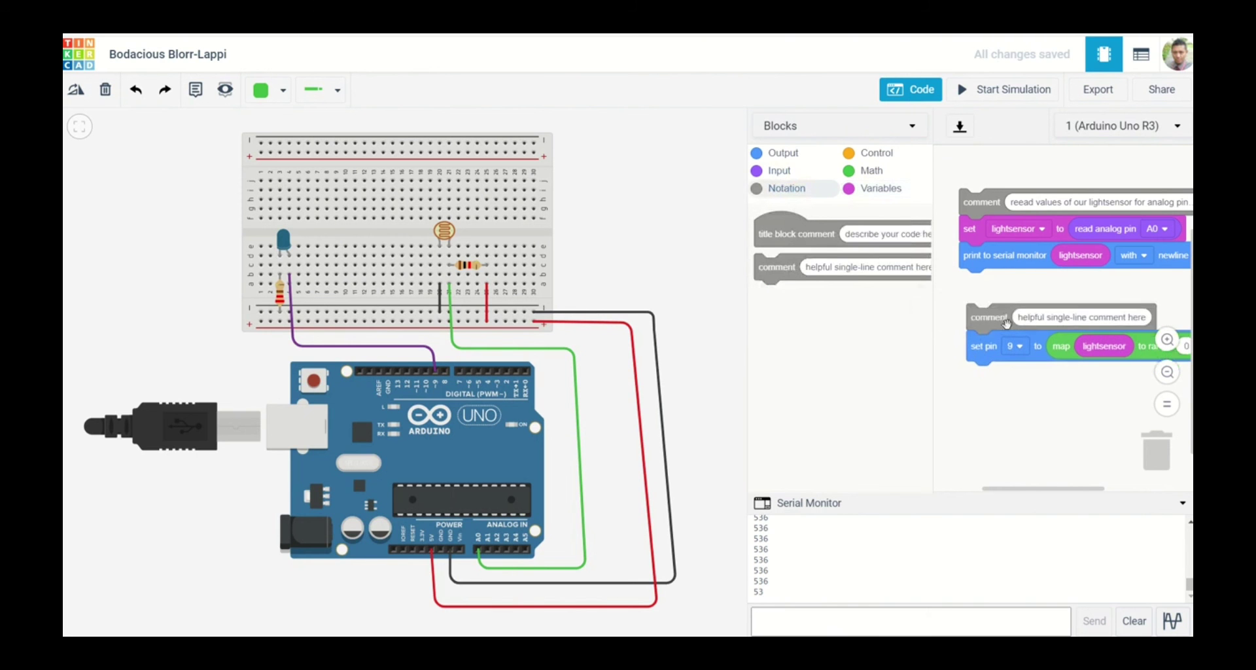
pyautogui.click(1041, 317)
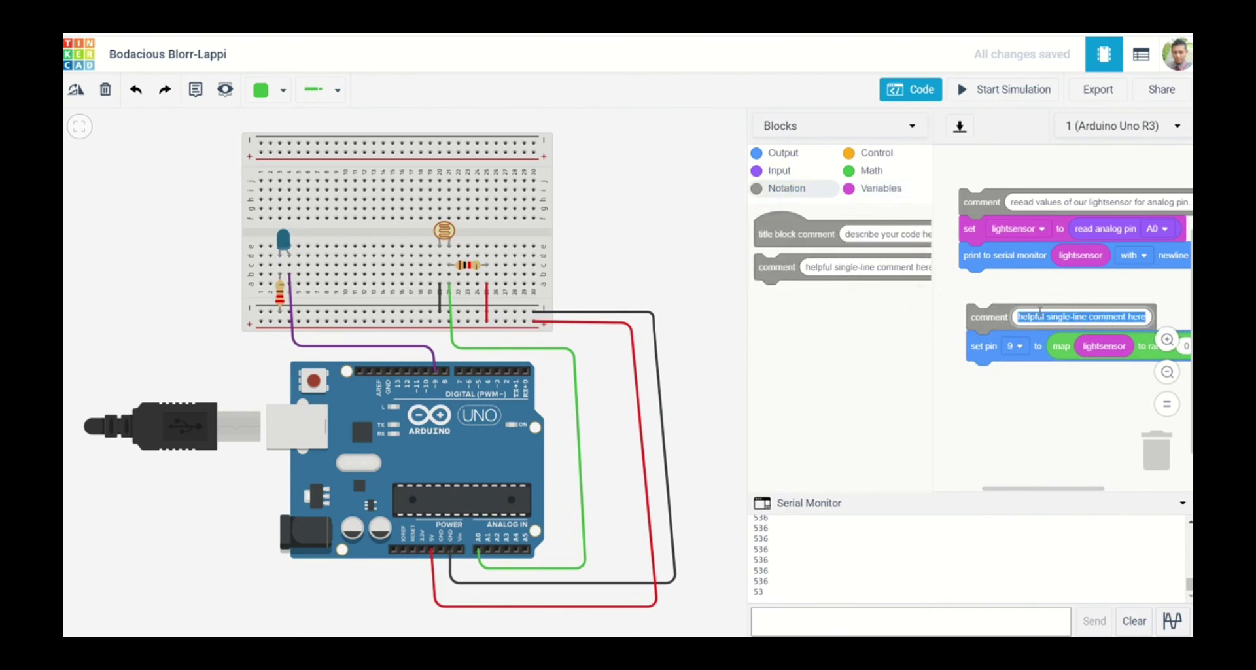
pyautogui.write('use anal')
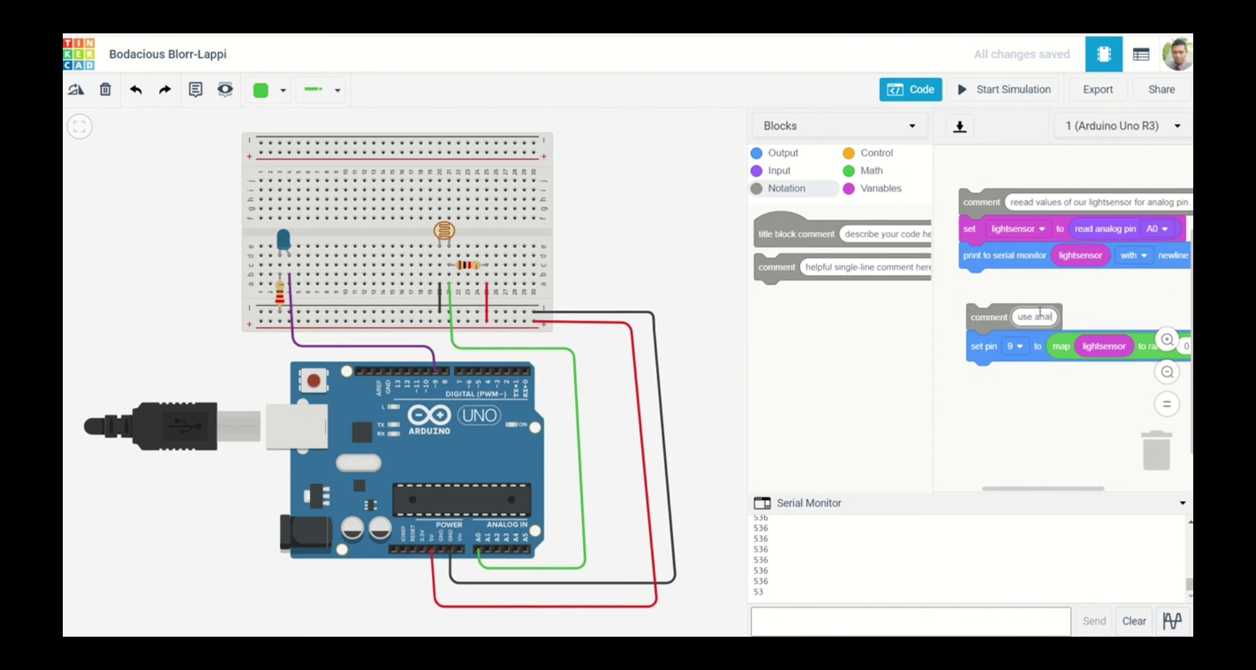
pyautogui.write('og values map')
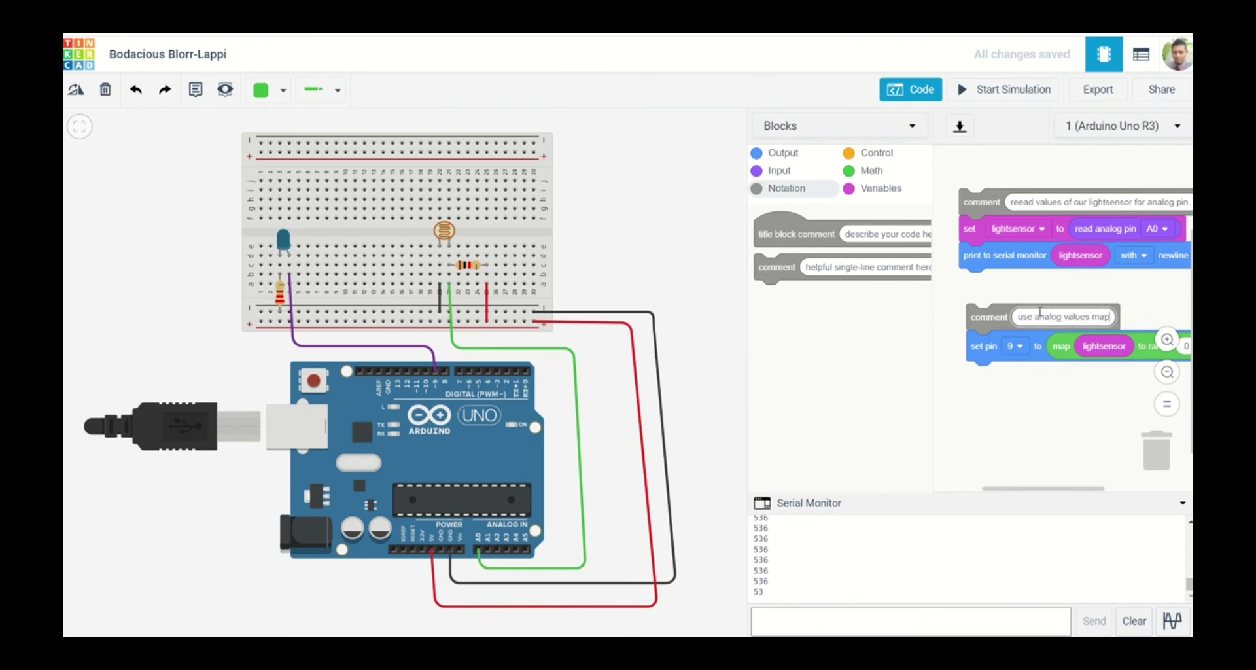
pyautogui.write(' to 0 to 255')
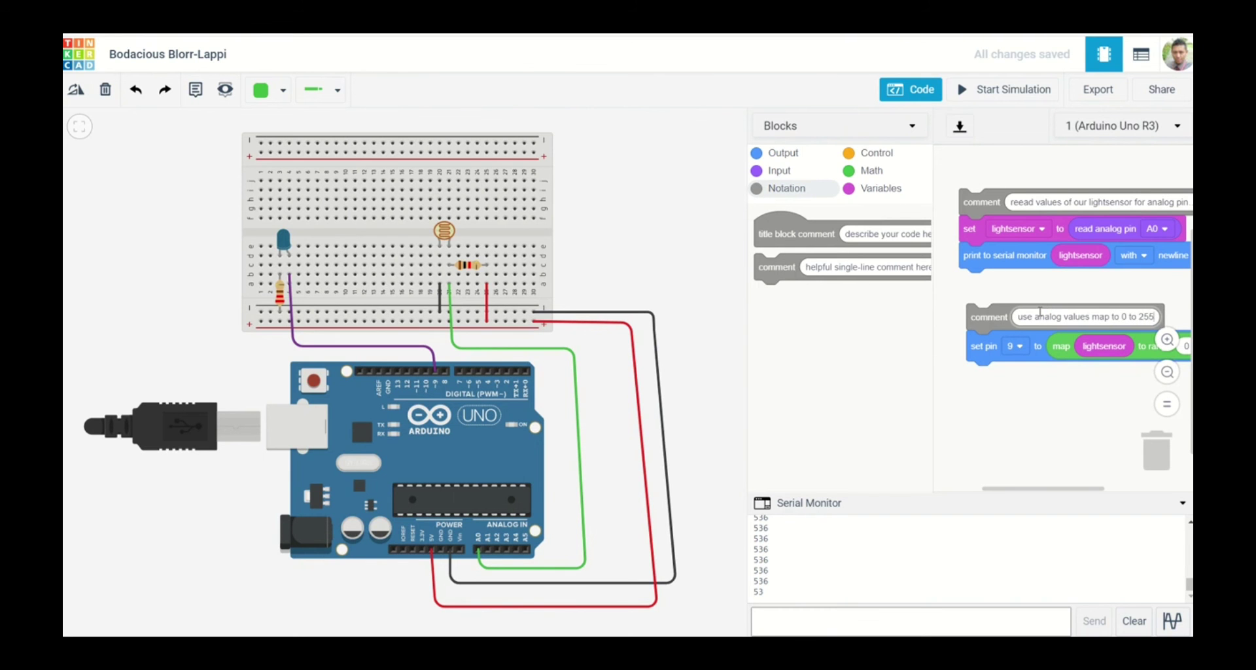
pyautogui.write(' send to L')
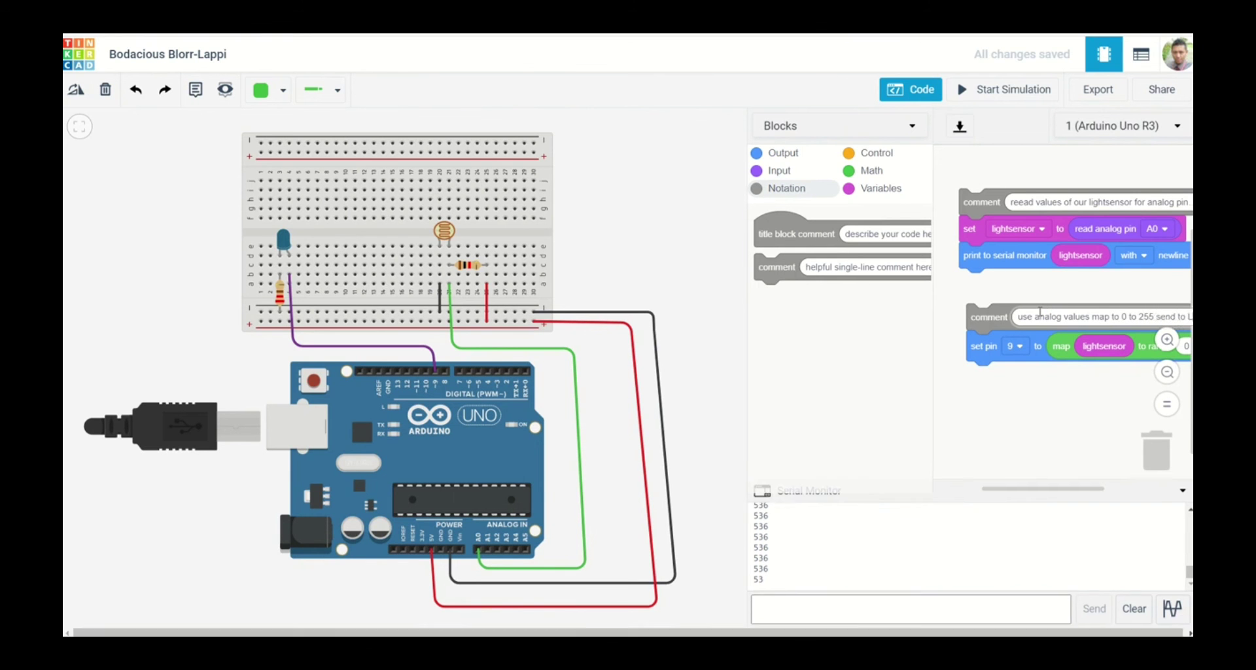
pyautogui.write('ED')
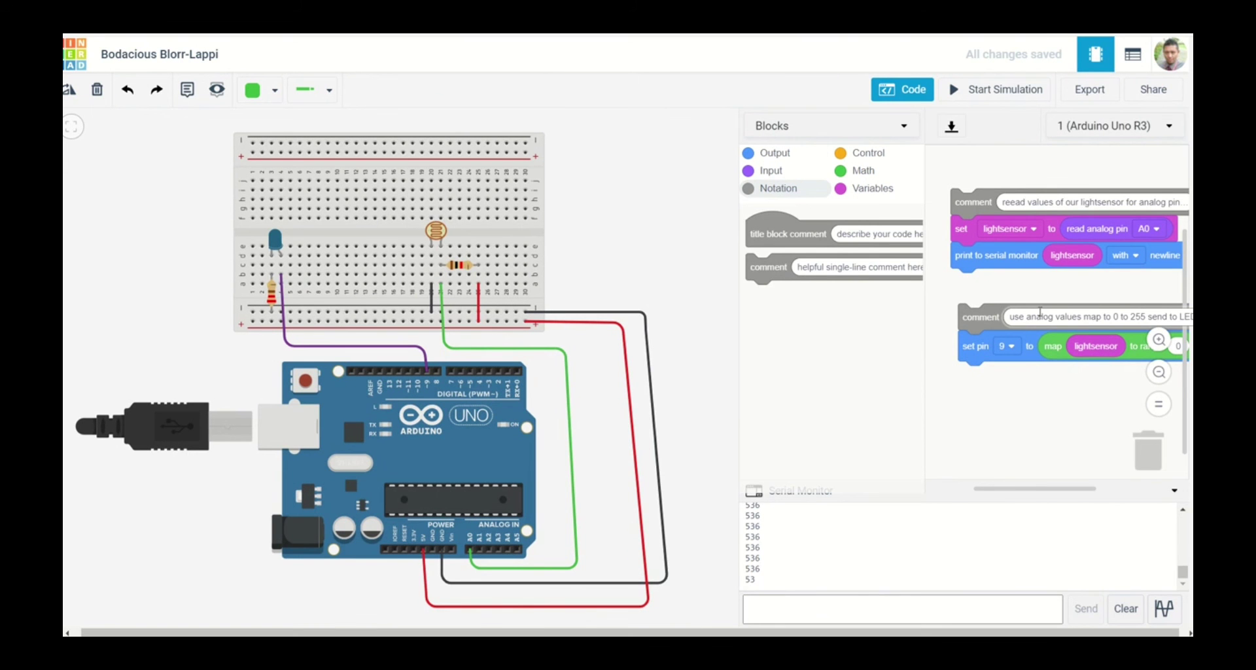
pyautogui.click(1020, 419)
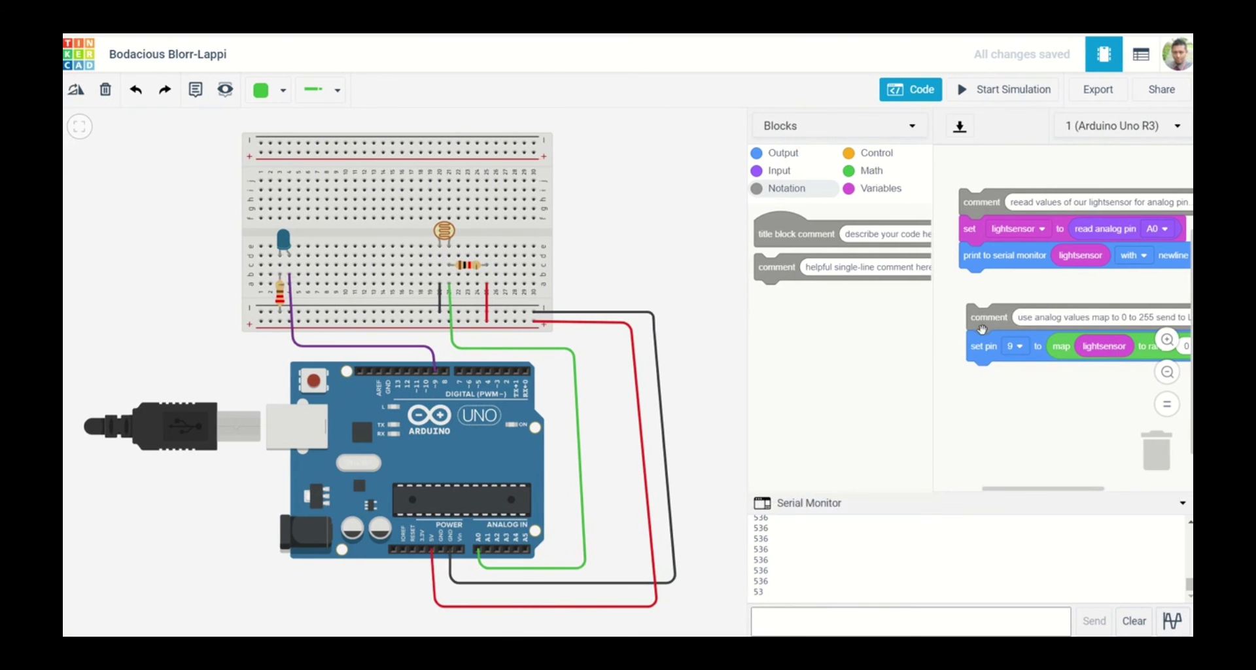
# Attach the commented set pin 9 block below the print to serial monitor block.
pyautogui.moveTo(979, 300); pyautogui.dragTo(972, 265)
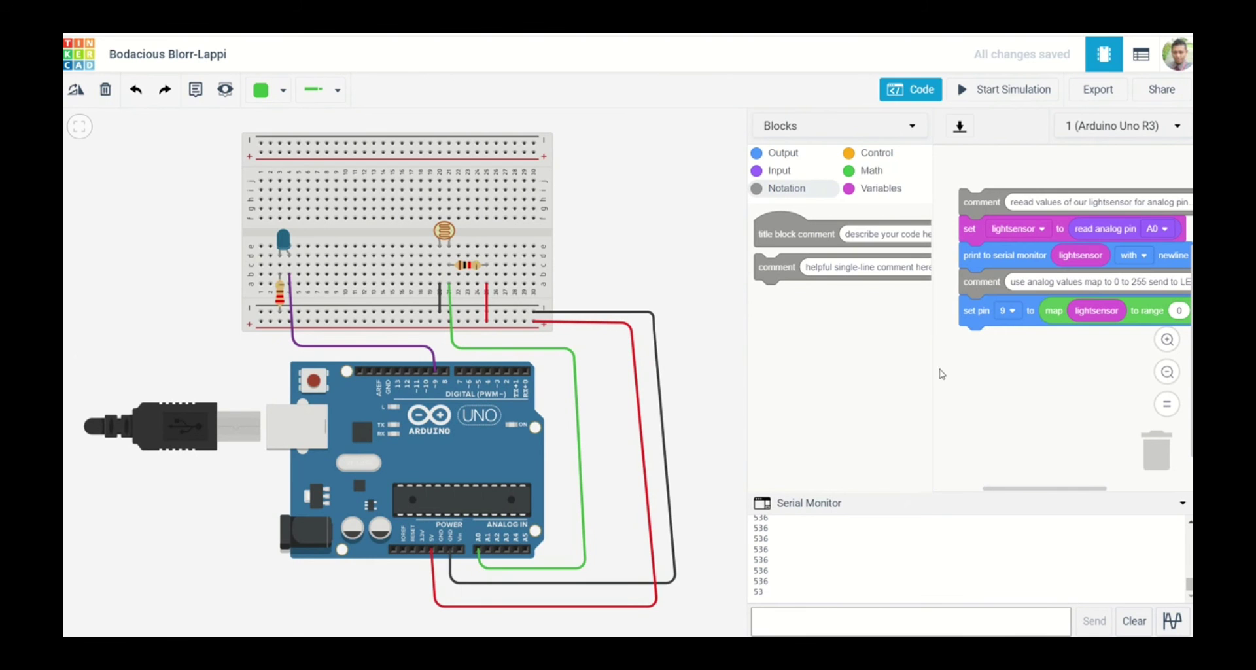
pyautogui.moveTo(968, 361); pyautogui.dragTo(886, 485)
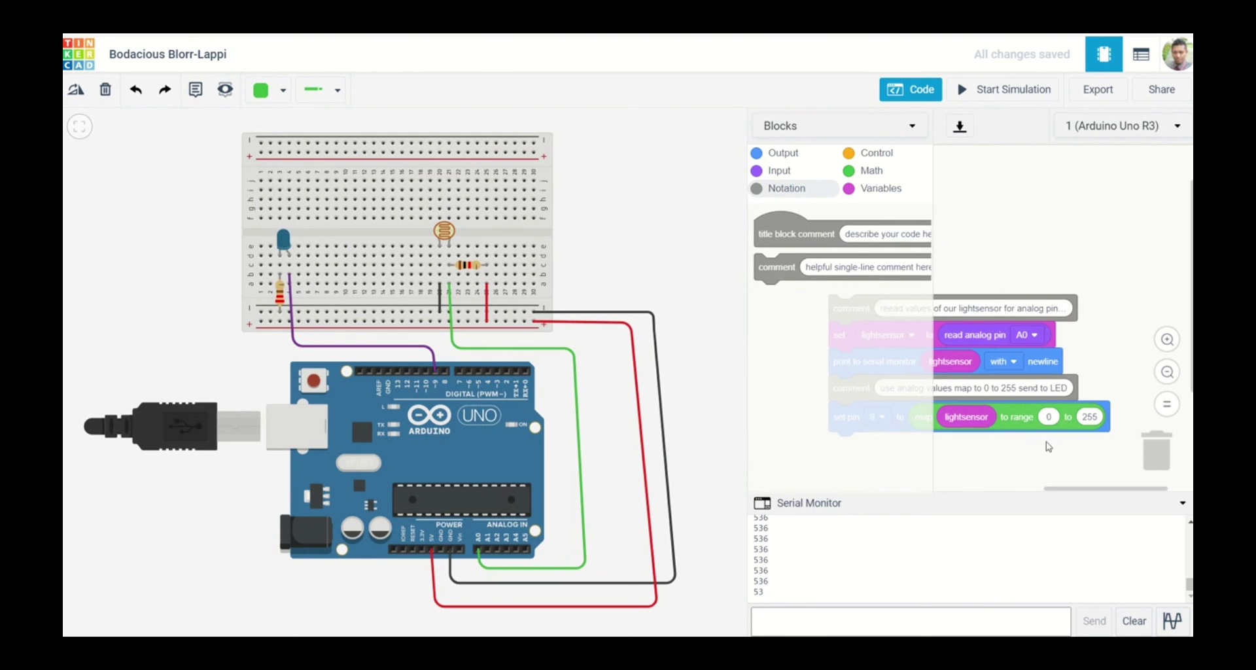
pyautogui.moveTo(987, 296); pyautogui.dragTo(1043, 225)
# Attach a wait 1 secs block to the end of the block stack, below the set pin 9 block.
pyautogui.click(870, 153)
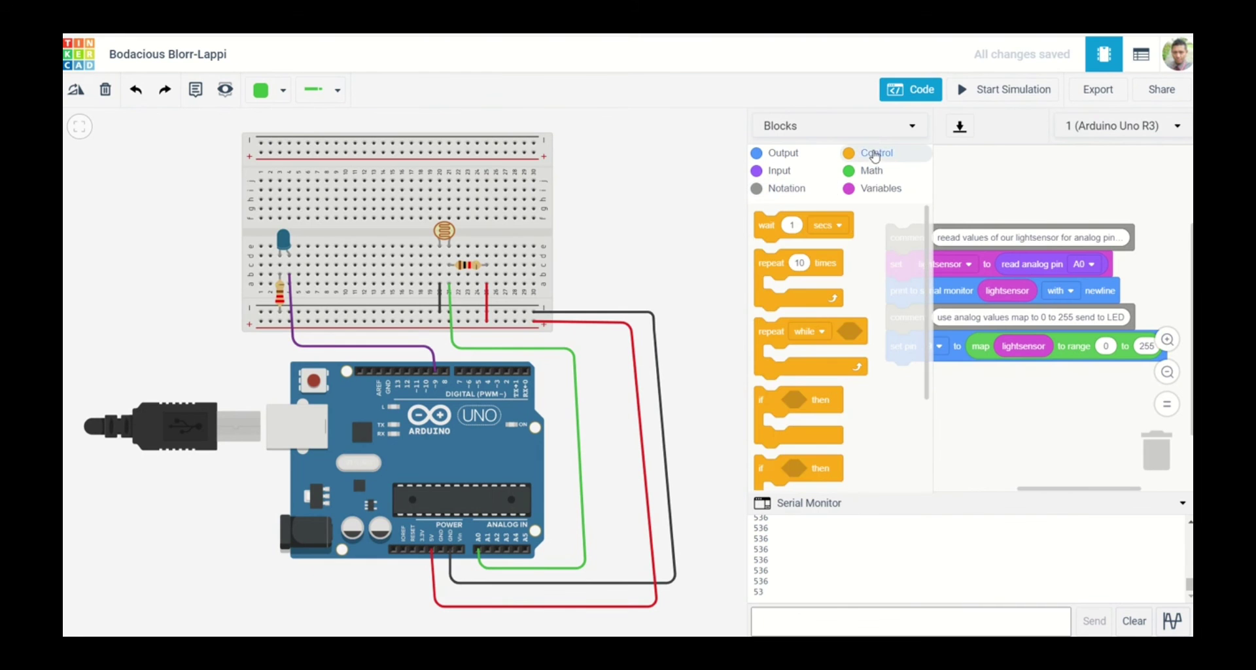
pyautogui.click(823, 226)
pyautogui.click(823, 226)
pyautogui.moveTo(771, 226); pyautogui.dragTo(929, 373)
pyautogui.moveTo(760, 237); pyautogui.dragTo(983, 419)
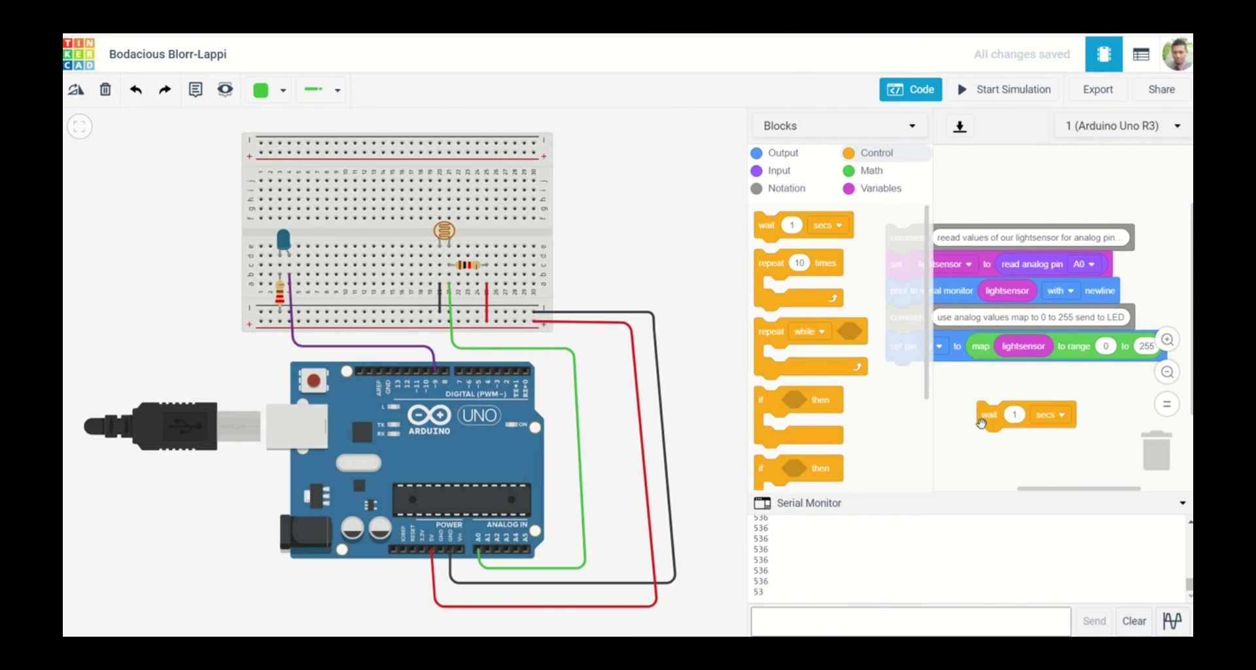
pyautogui.moveTo(934, 223); pyautogui.dragTo(989, 191)
pyautogui.moveTo(989, 414); pyautogui.dragTo(955, 343)
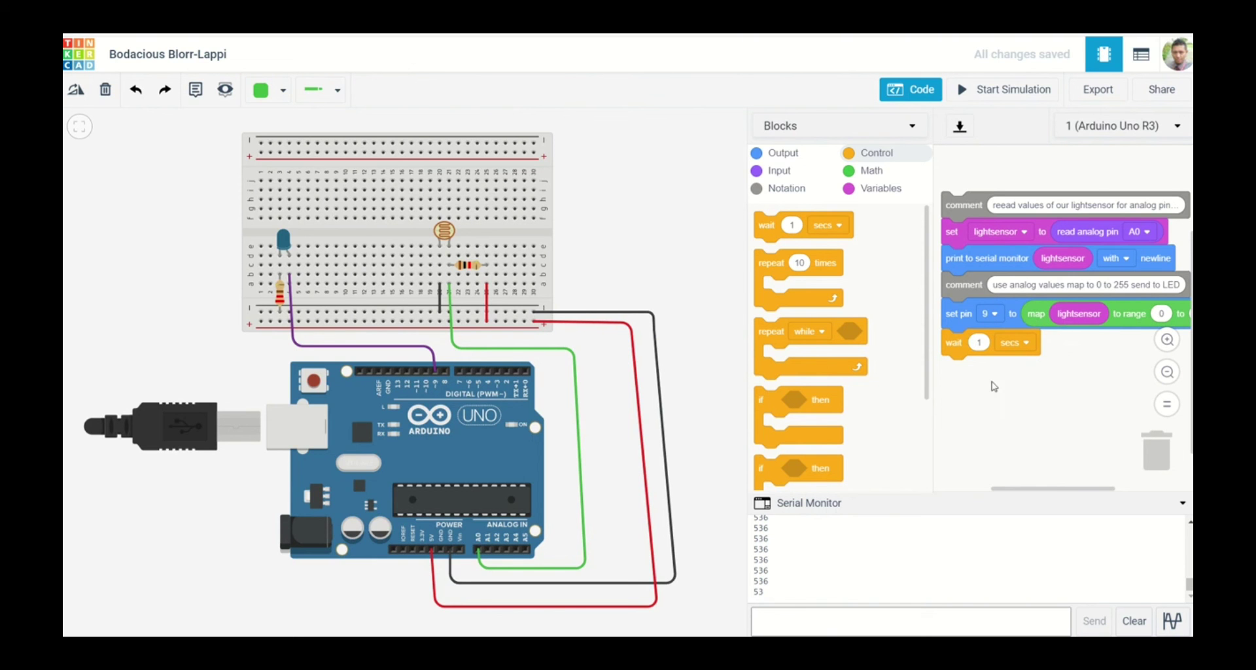
# Shift the lower outer corners of the red 5V wire and the black GND wire slightly inward toward the Arduino.
pyautogui.click(656, 605)
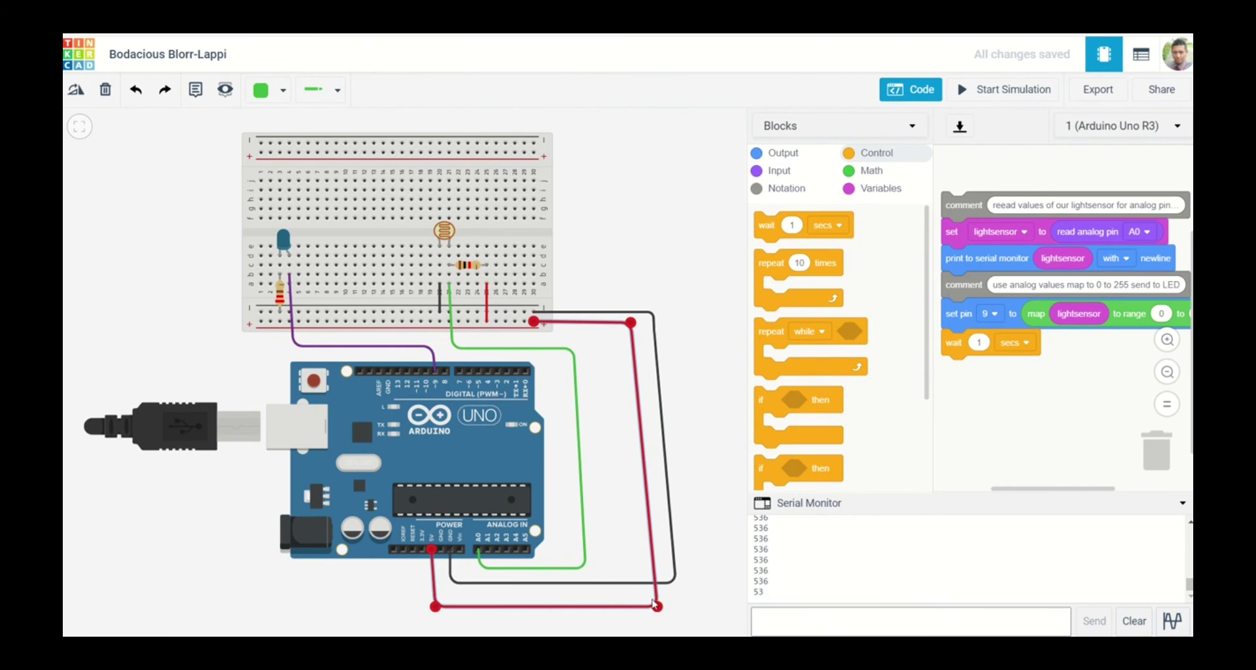
pyautogui.moveTo(659, 608); pyautogui.dragTo(650, 607)
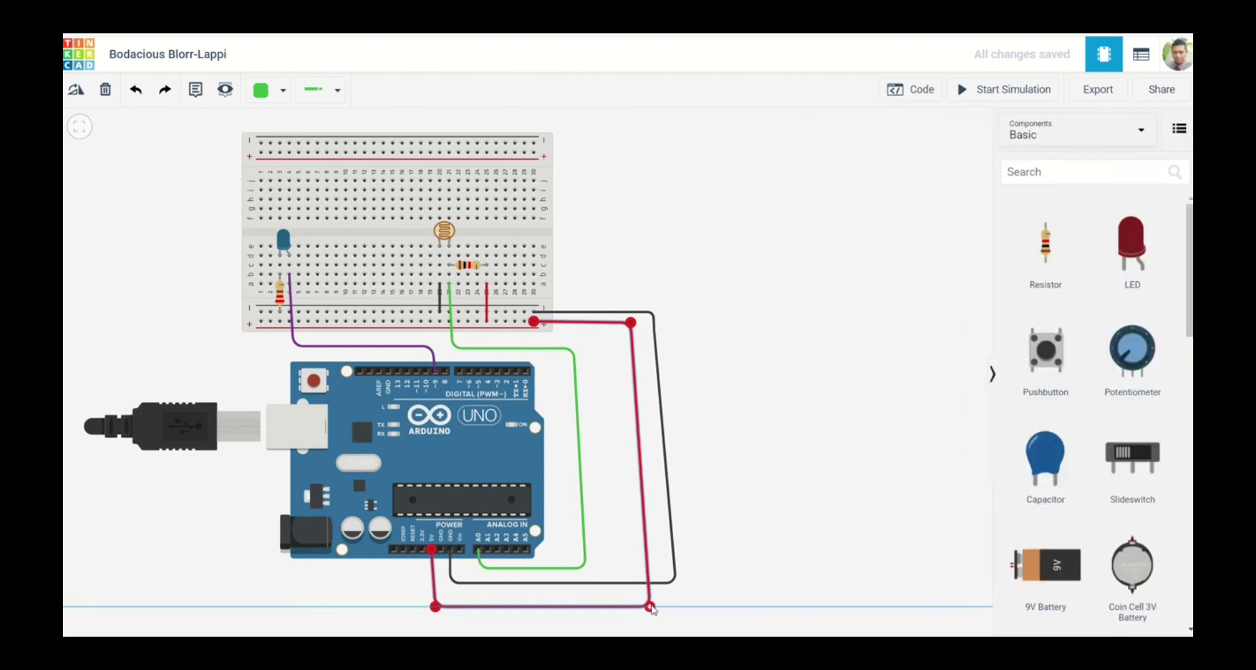
pyautogui.click(674, 581)
pyautogui.moveTo(674, 584)
pyautogui.mouseDown()
pyautogui.moveTo(668, 594)
pyautogui.moveTo(674, 584)
pyautogui.mouseUp()
pyautogui.click(745, 507)
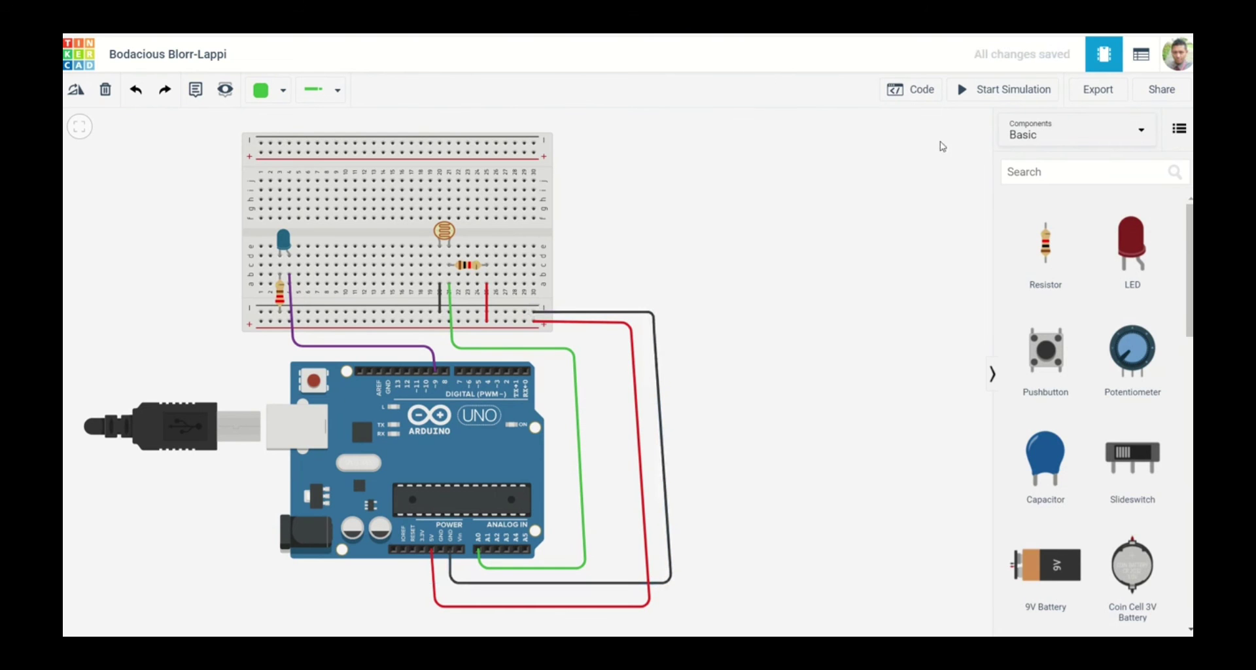
# Start the simulation and test the LED by sweeping the photoresistor's light level from dark to bright and back to dark.
pyautogui.click(982, 95)
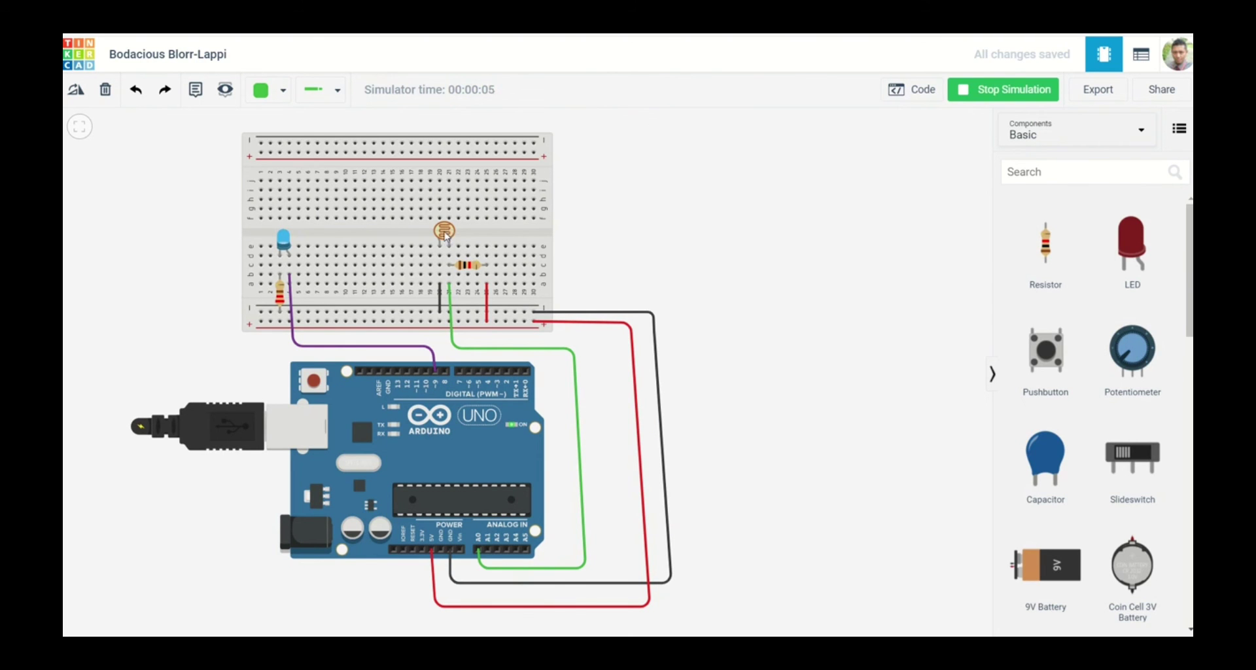
pyautogui.click(445, 233)
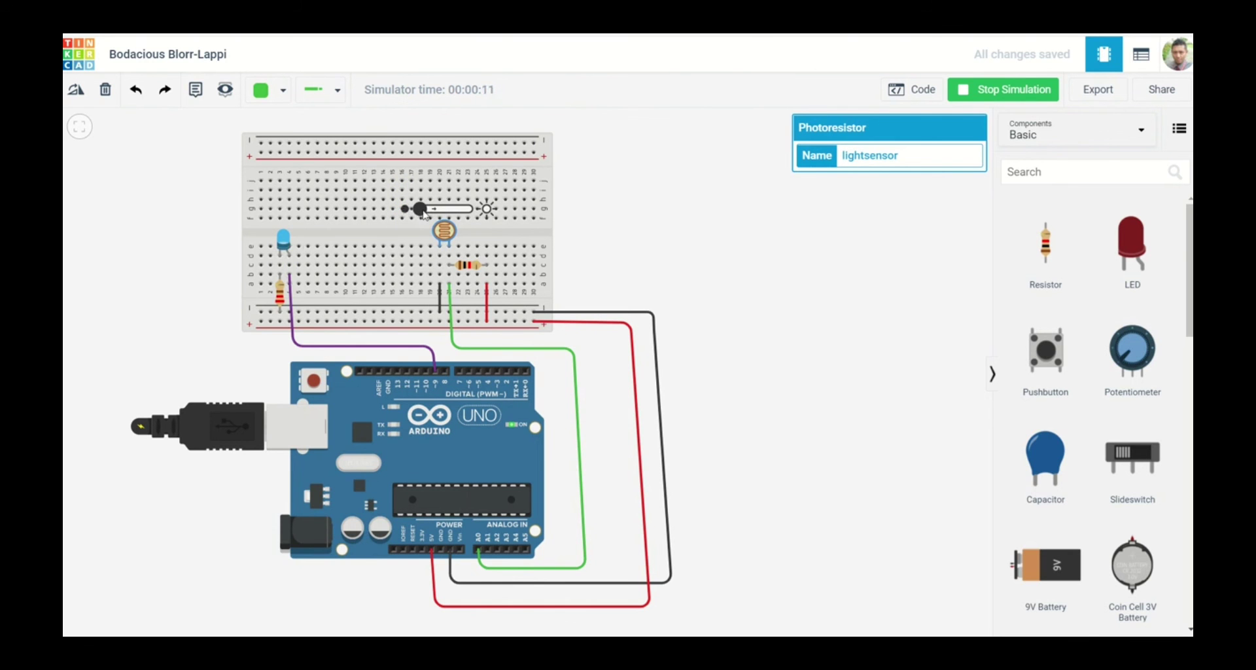
pyautogui.moveTo(423, 214); pyautogui.dragTo(482, 216)
pyautogui.moveTo(470, 213)
pyautogui.mouseDown()
pyautogui.moveTo(415, 218)
pyautogui.moveTo(487, 216)
pyautogui.mouseUp()
pyautogui.moveTo(469, 210); pyautogui.dragTo(419, 211)
pyautogui.click(662, 253)
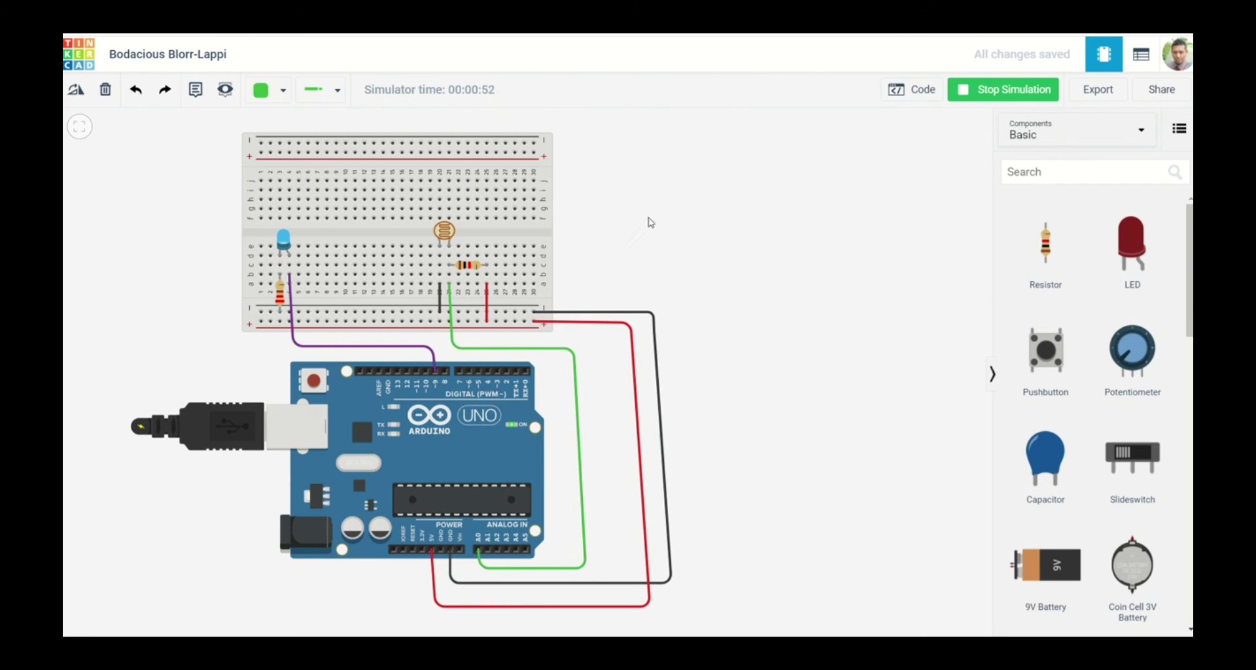
# Raise the photoresistor's light level to bright, lower it slightly, and stop the simulation.
pyautogui.click(449, 230)
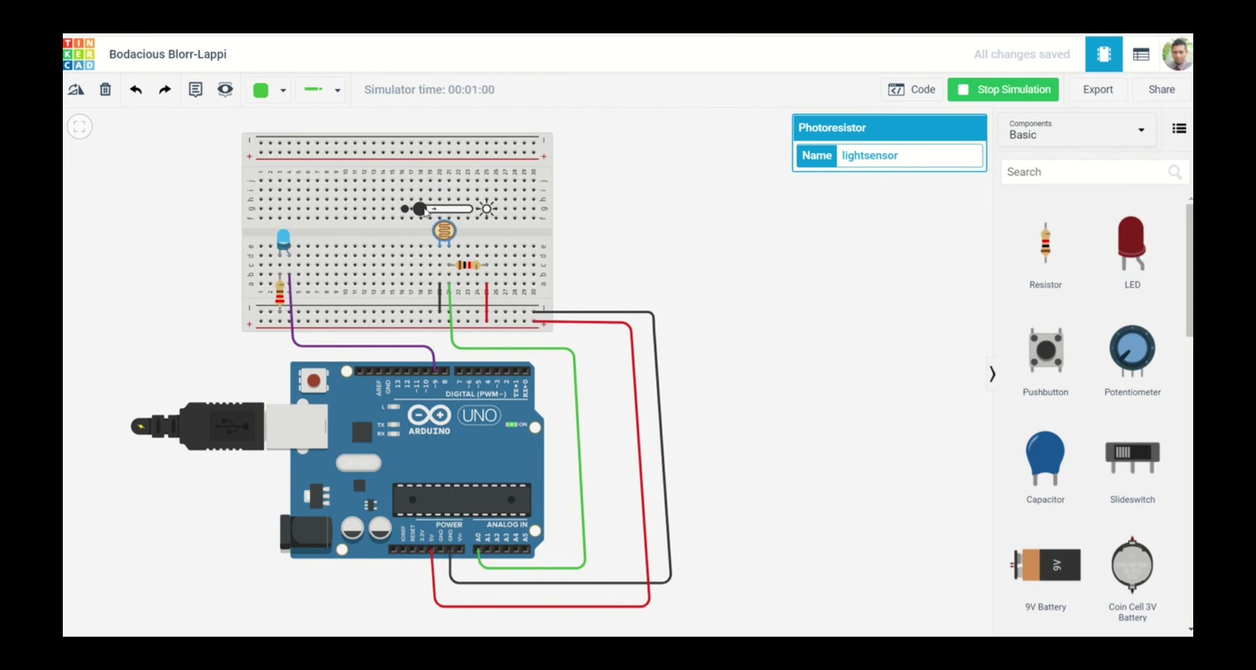
pyautogui.moveTo(421, 210); pyautogui.dragTo(469, 211)
pyautogui.moveTo(463, 213)
pyautogui.mouseDown()
pyautogui.moveTo(423, 210)
pyautogui.moveTo(458, 210)
pyautogui.mouseUp()
pyautogui.click(959, 258)
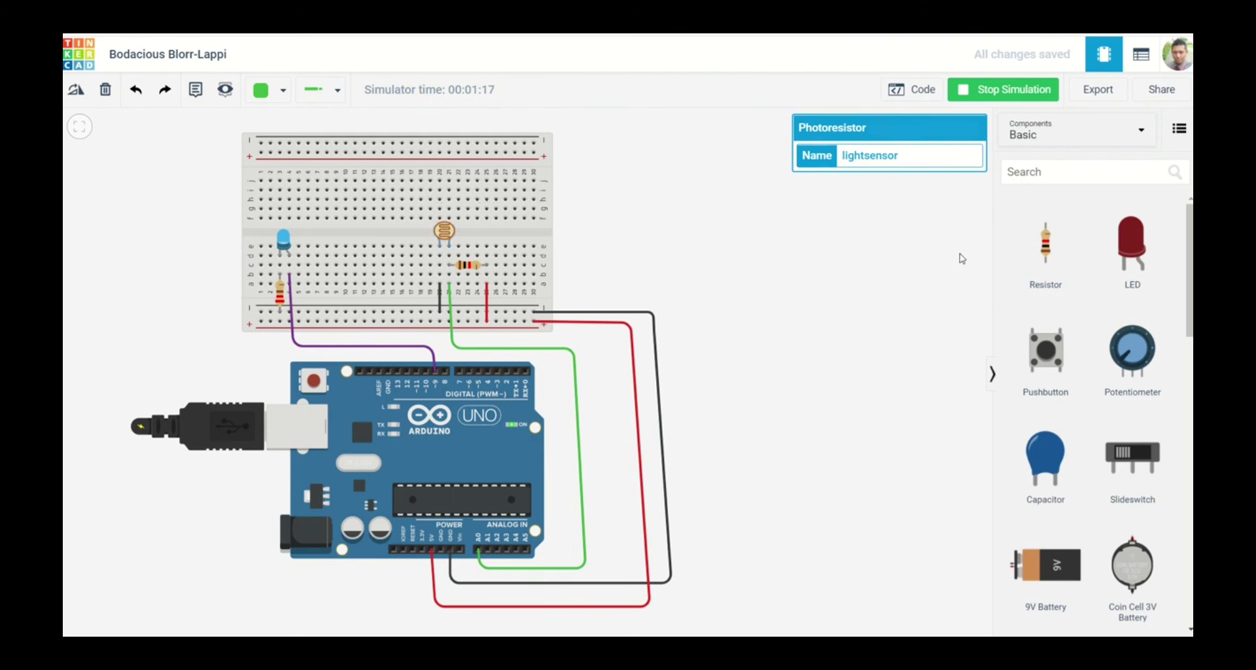
pyautogui.click(973, 97)
# Show the program as Blocks + Text to review the generated C++ code, and close the code view.
pyautogui.click(923, 91)
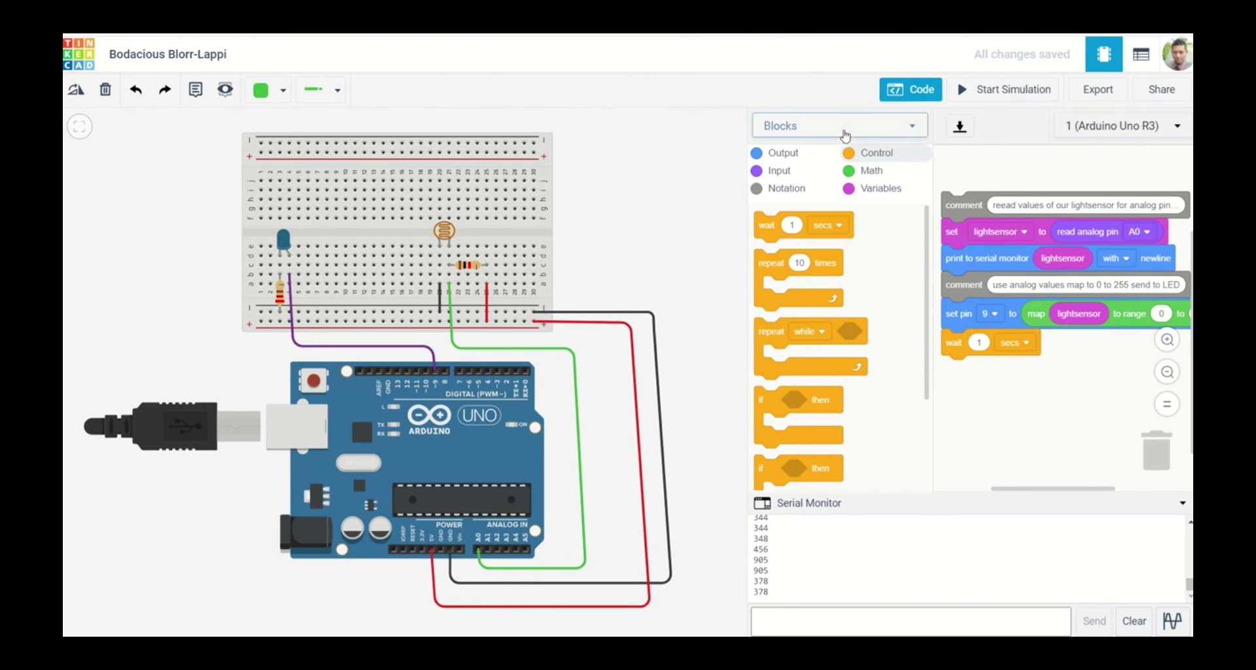
pyautogui.click(911, 126)
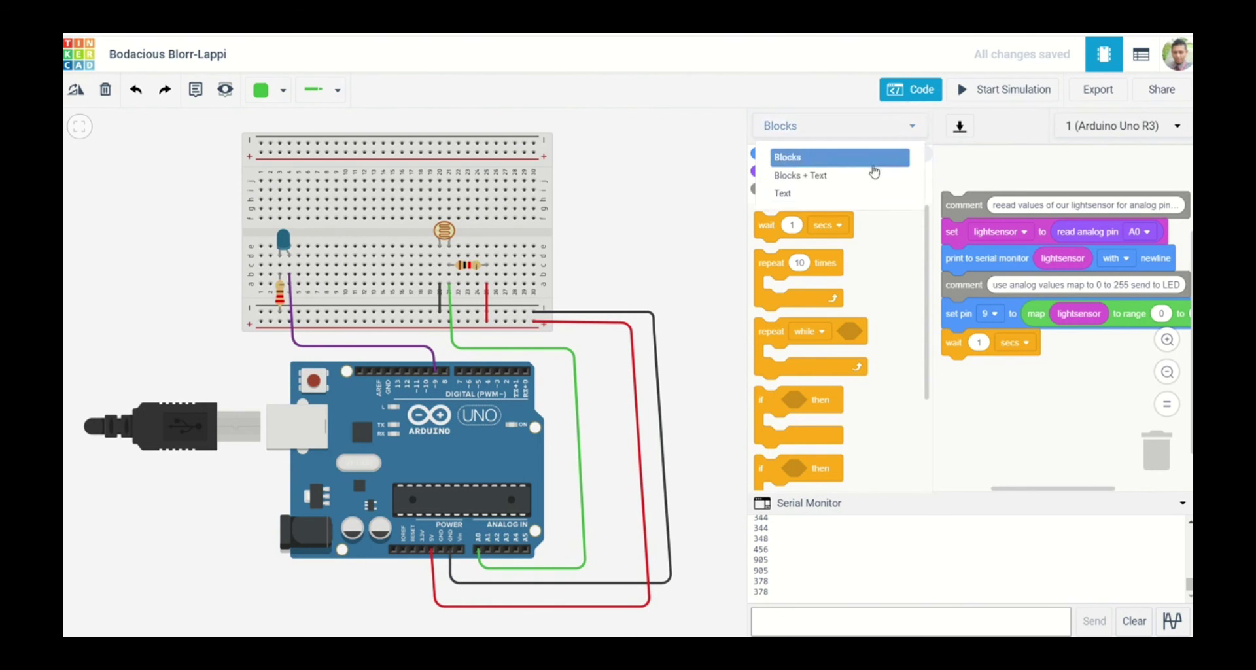
pyautogui.click(869, 178)
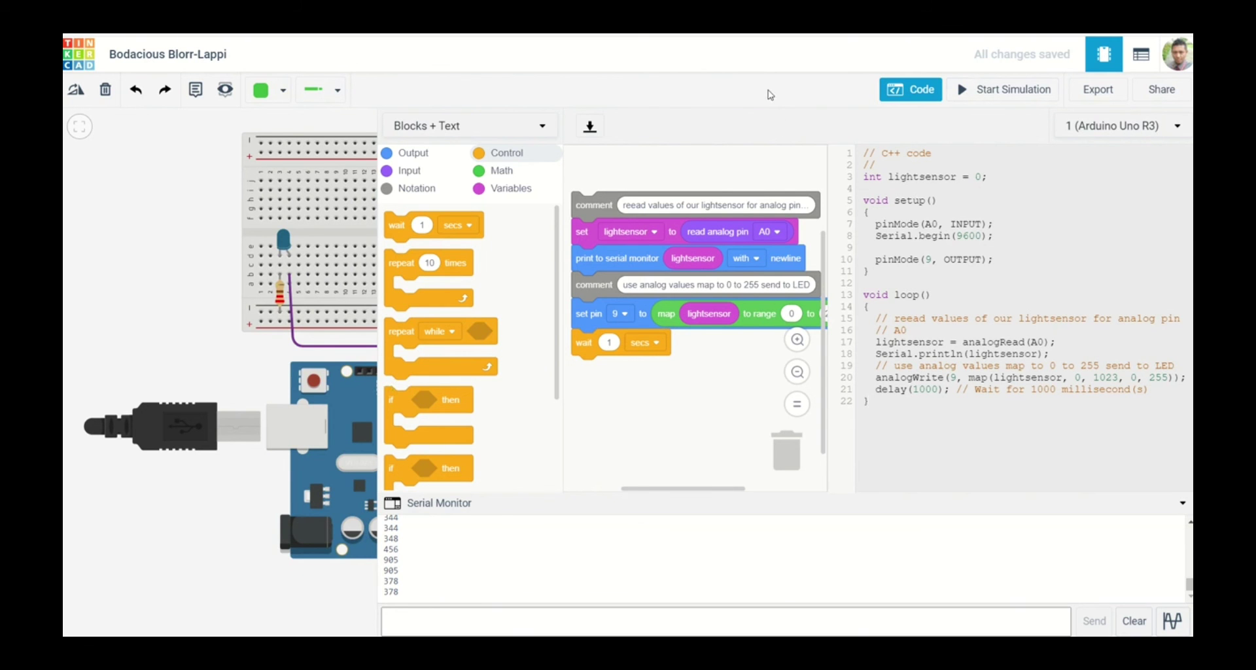
pyautogui.click(915, 92)
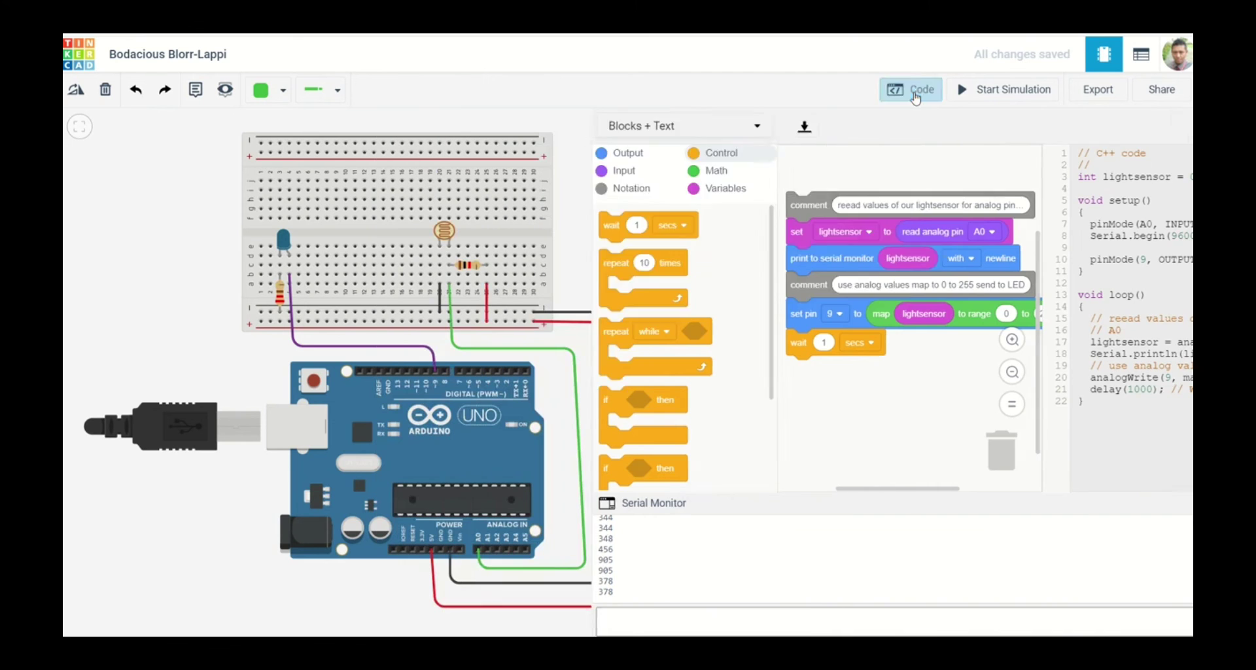